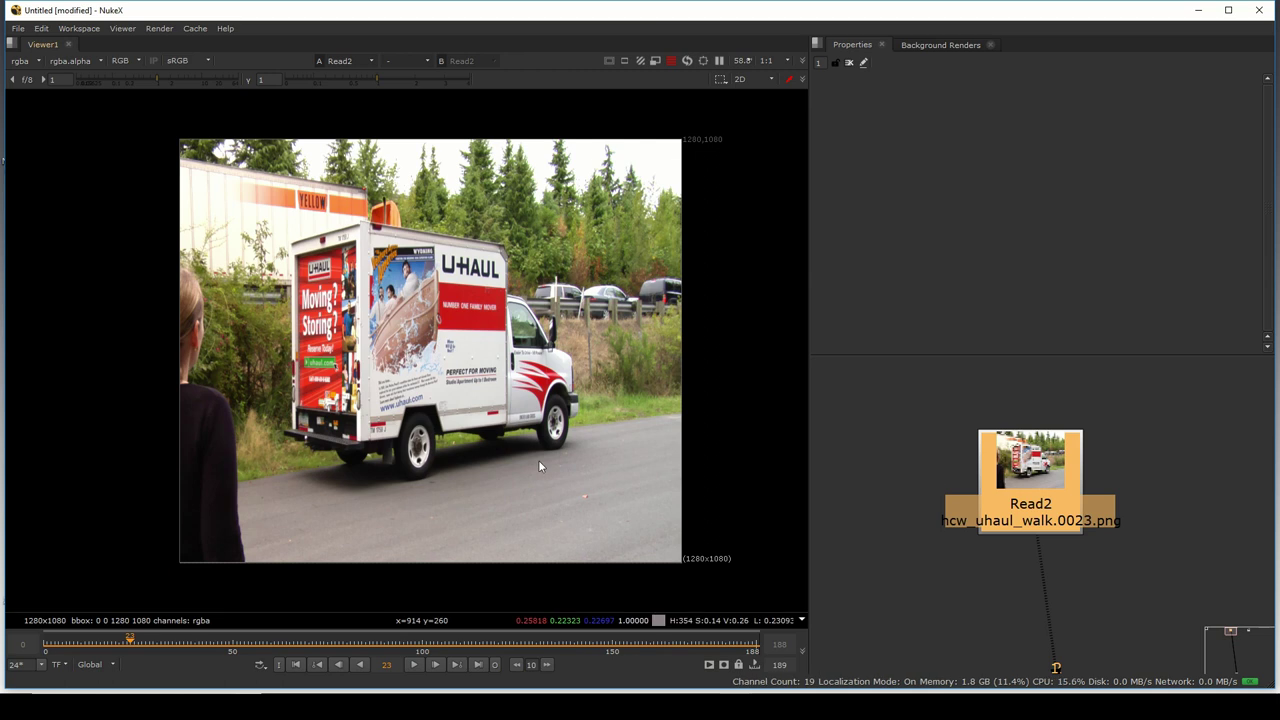
- Play and scrub the hcw_uhaul_walk footage from frame 1 to frame 48 to review the woman walking past the truck
{"action": "left_click", "coordinate": [418, 665]}
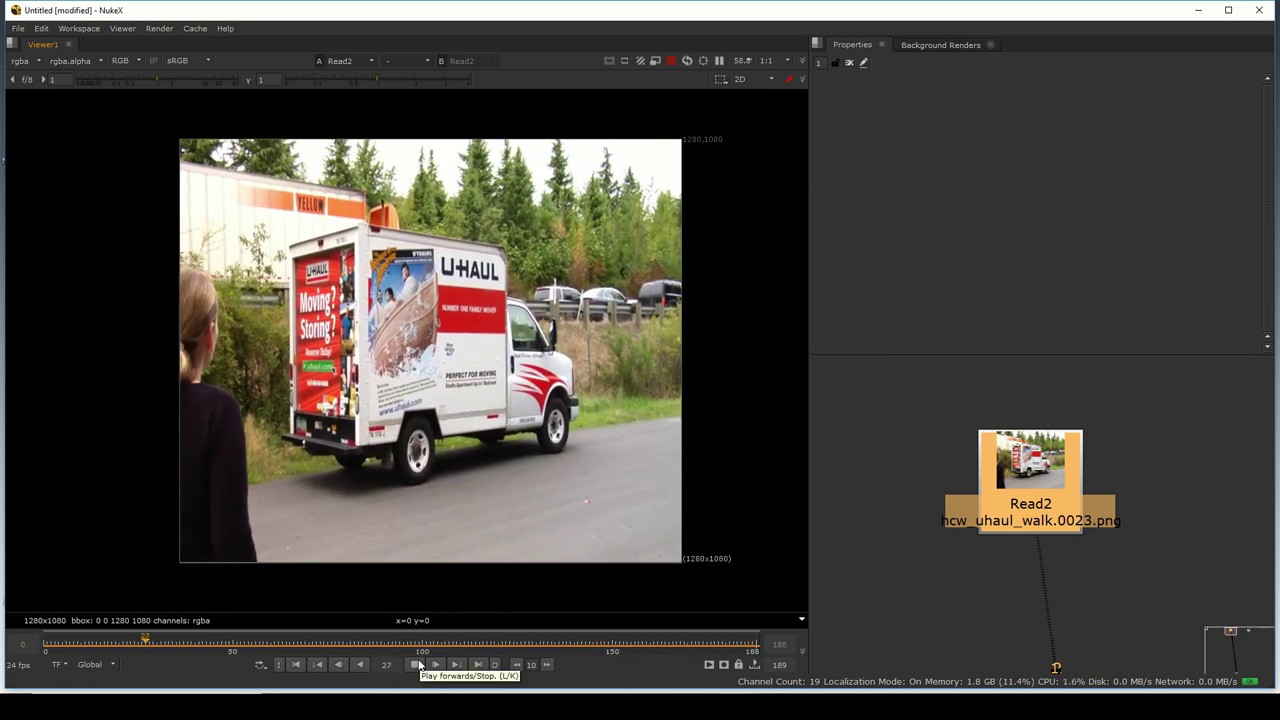
{"action": "left_click", "coordinate": [418, 662]}
{"action": "left_click_drag", "start_coordinate": [392, 270], "coordinate": [501, 387]}
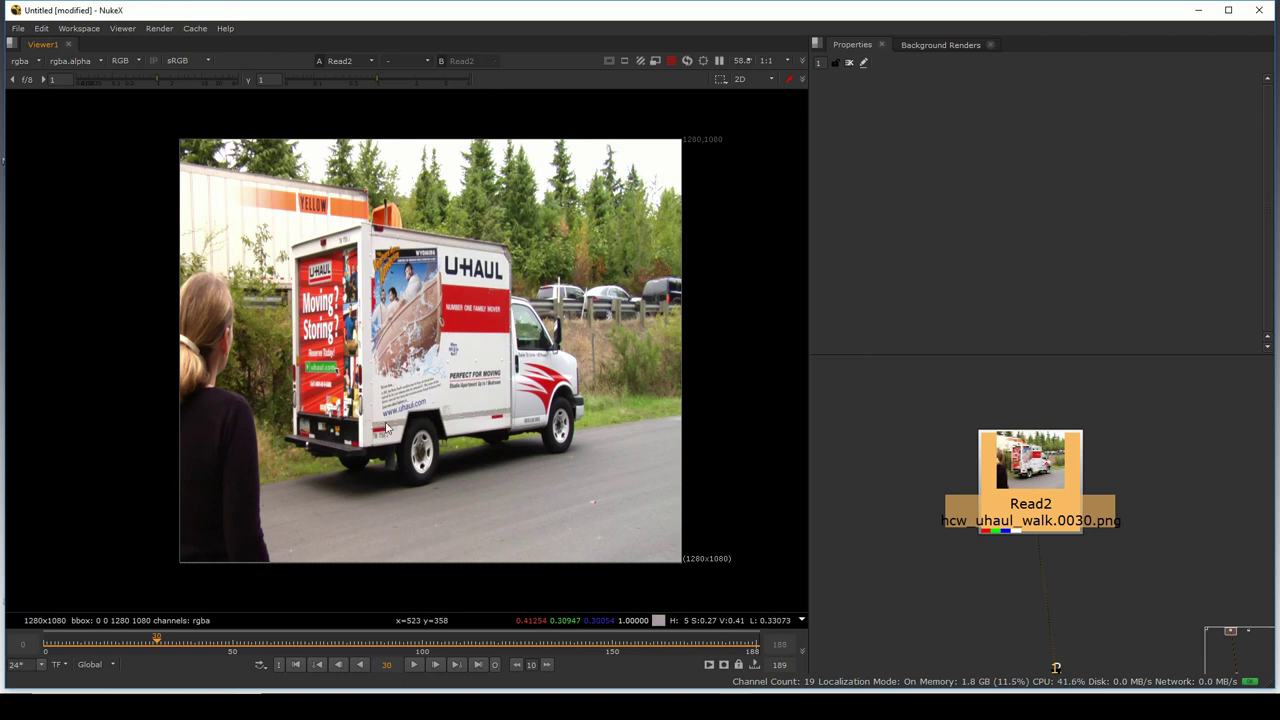
{"action": "left_click", "coordinate": [48, 649]}
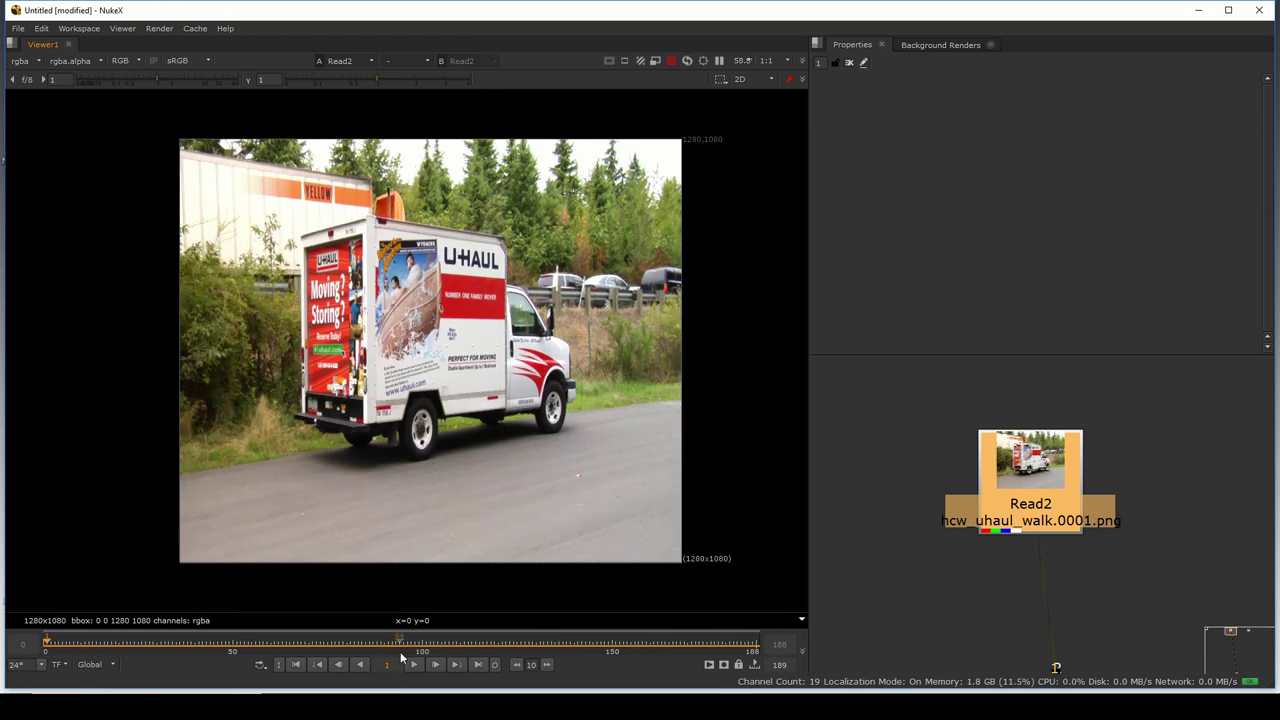
{"action": "left_click", "coordinate": [416, 663]}
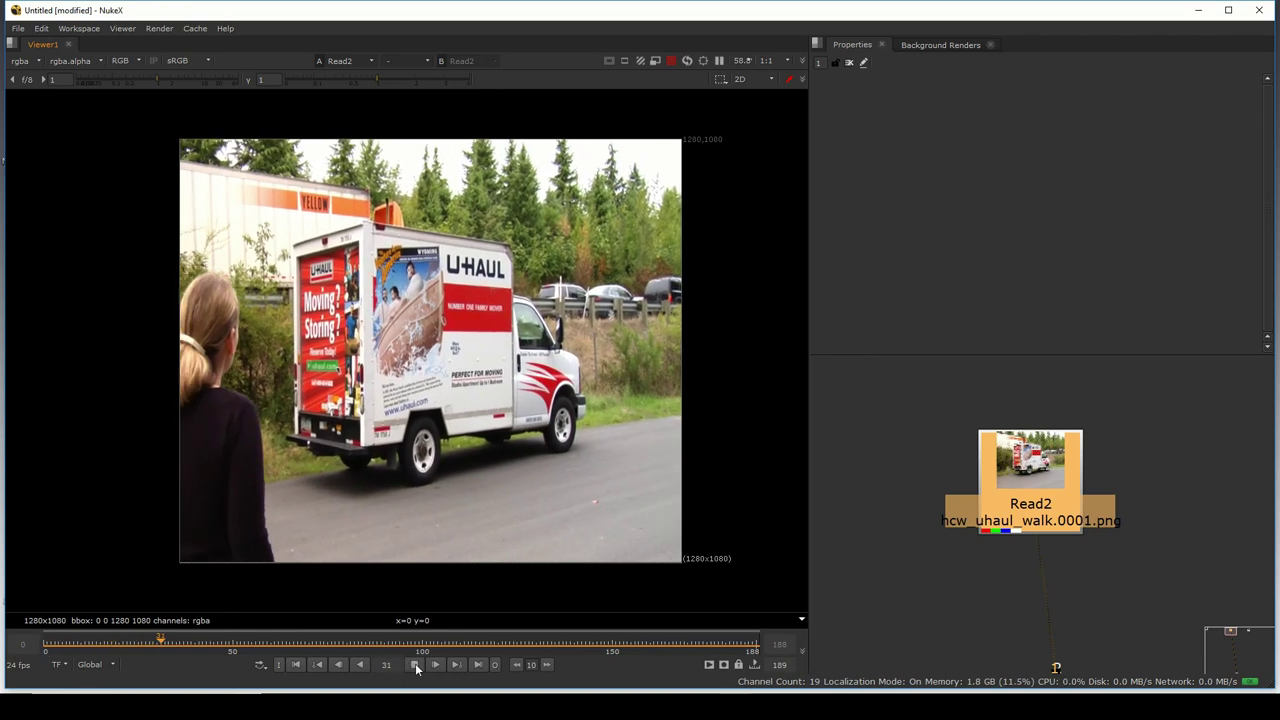
{"action": "left_click", "coordinate": [415, 663]}
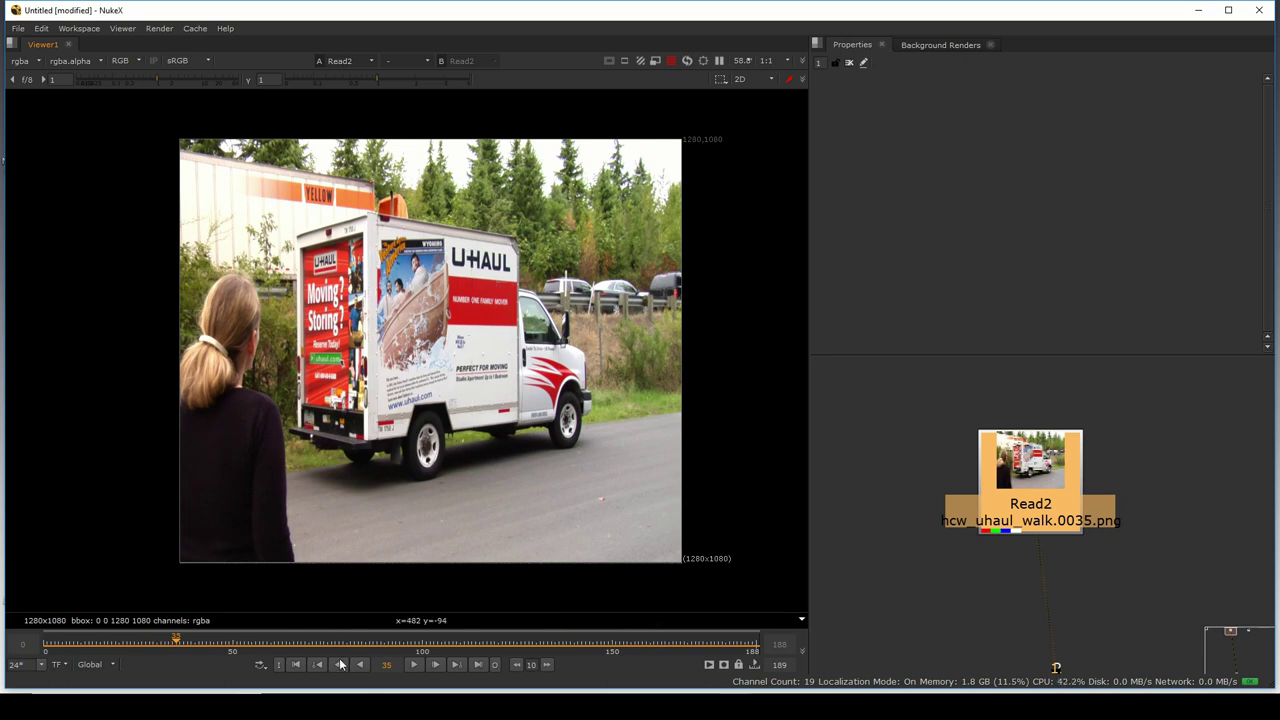
{"action": "left_click_drag", "start_coordinate": [342, 645], "coordinate": [225, 640]}
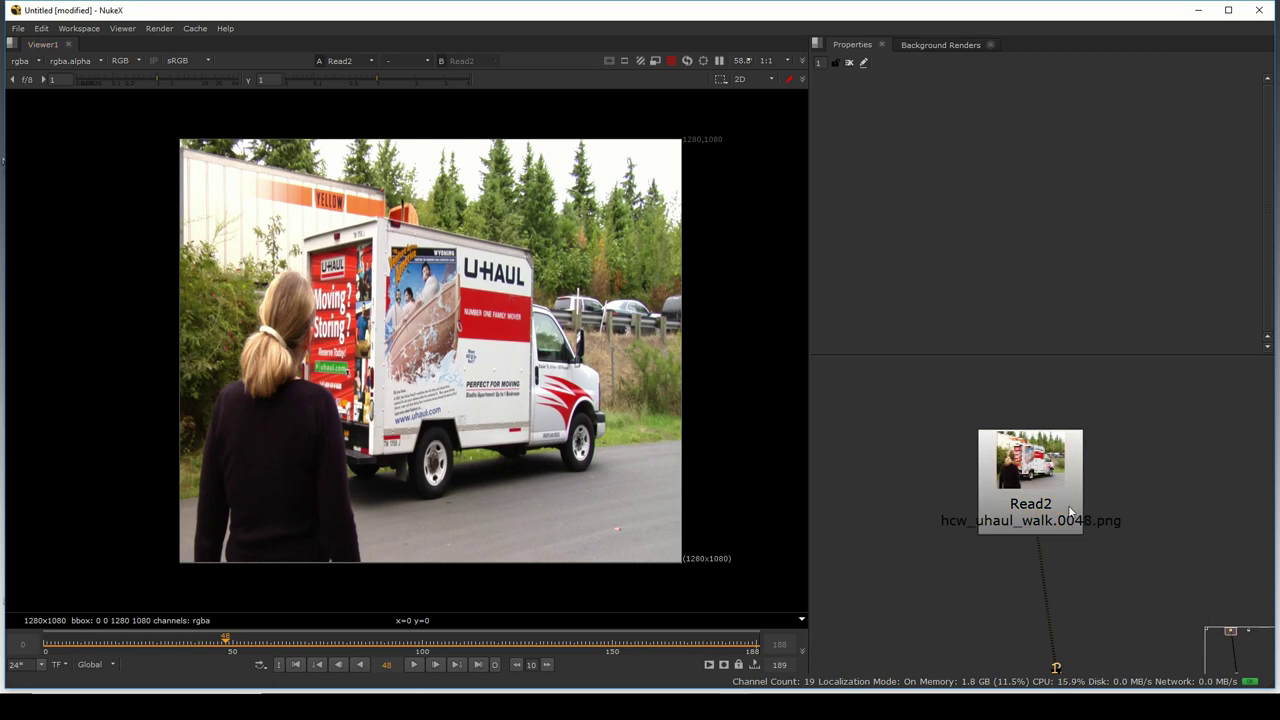
- Add a PlanarTracker node after Read2 and enlarge its properties area to show the full layer list
{"action": "key", "text": "Tab"}
{"action": "type", "text": "pla"}
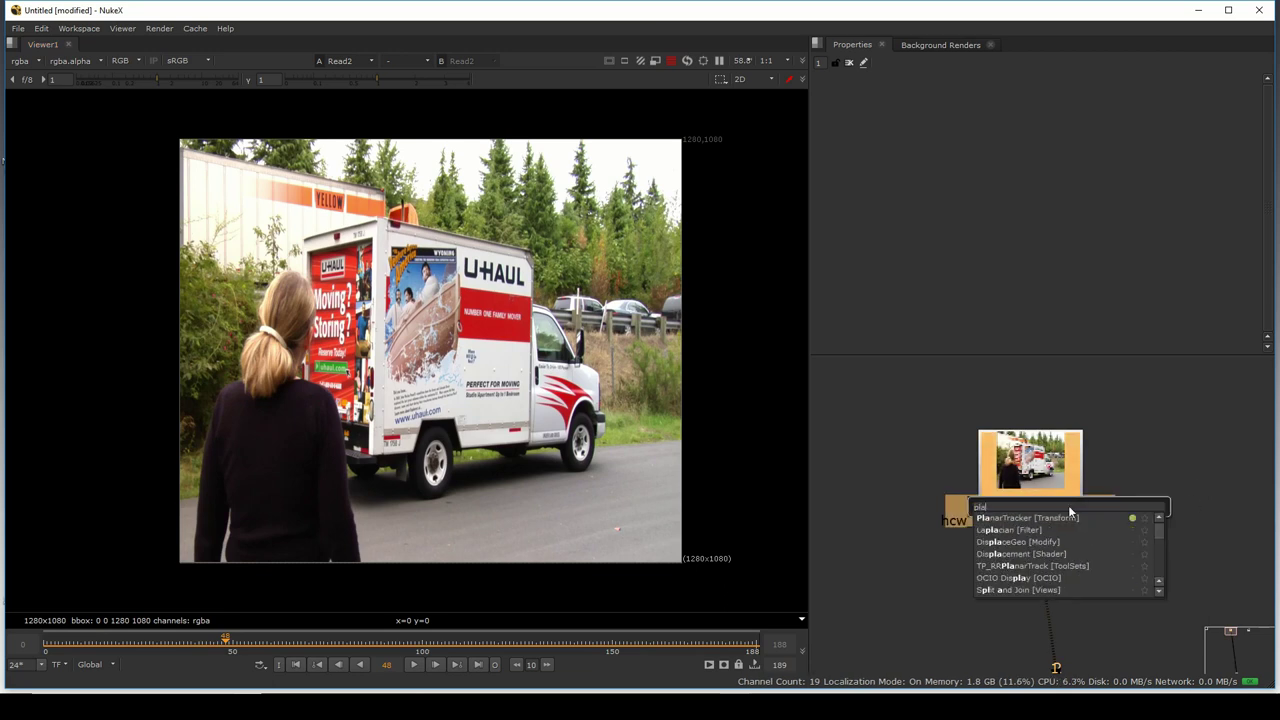
{"action": "key", "text": "Return"}
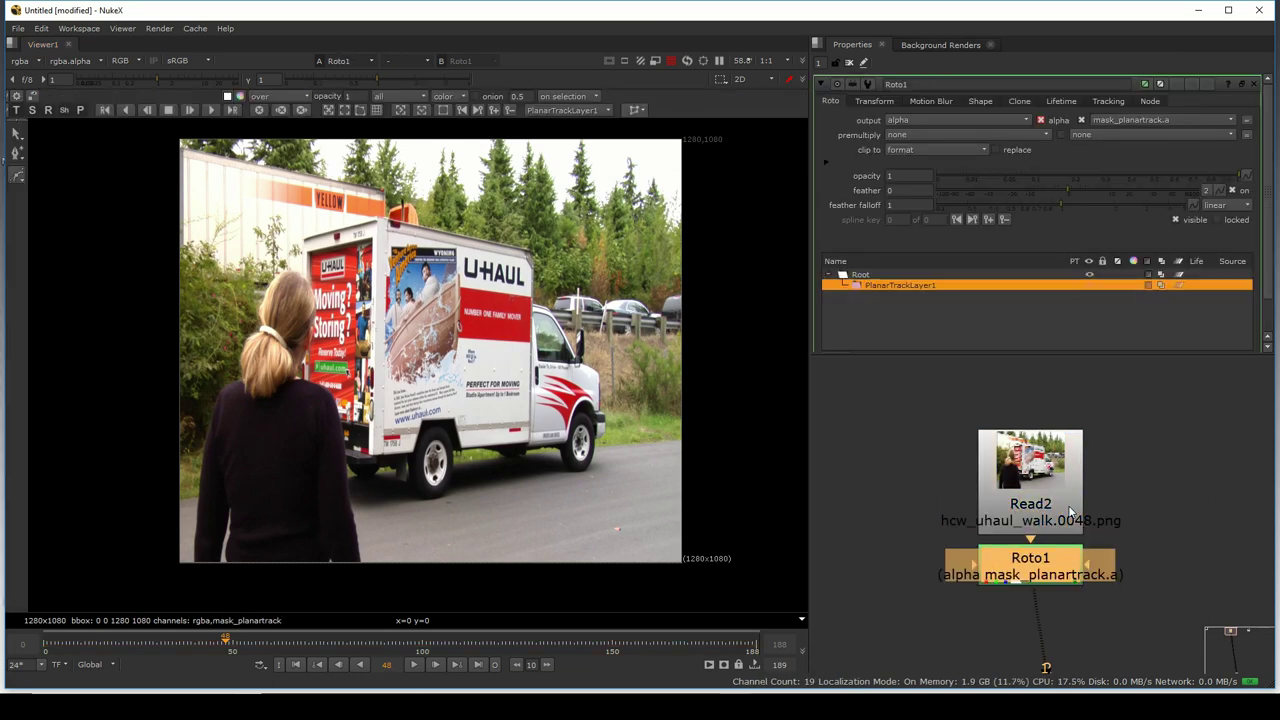
{"action": "left_click_drag", "start_coordinate": [1267, 352], "coordinate": [1268, 413]}
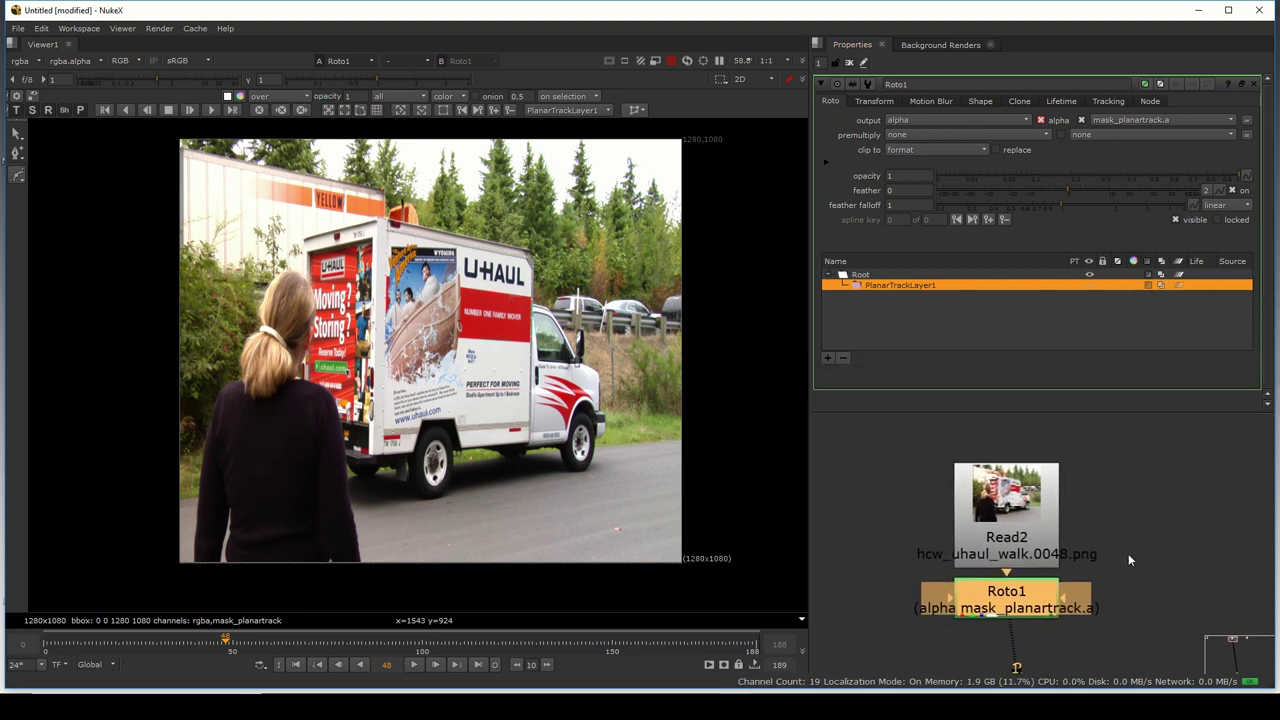
{"action": "scroll", "coordinate": [357, 229], "scroll_direction": "up", "scroll_amount": 5}
{"action": "scroll", "coordinate": [358, 225], "scroll_direction": "down", "scroll_amount": 2}
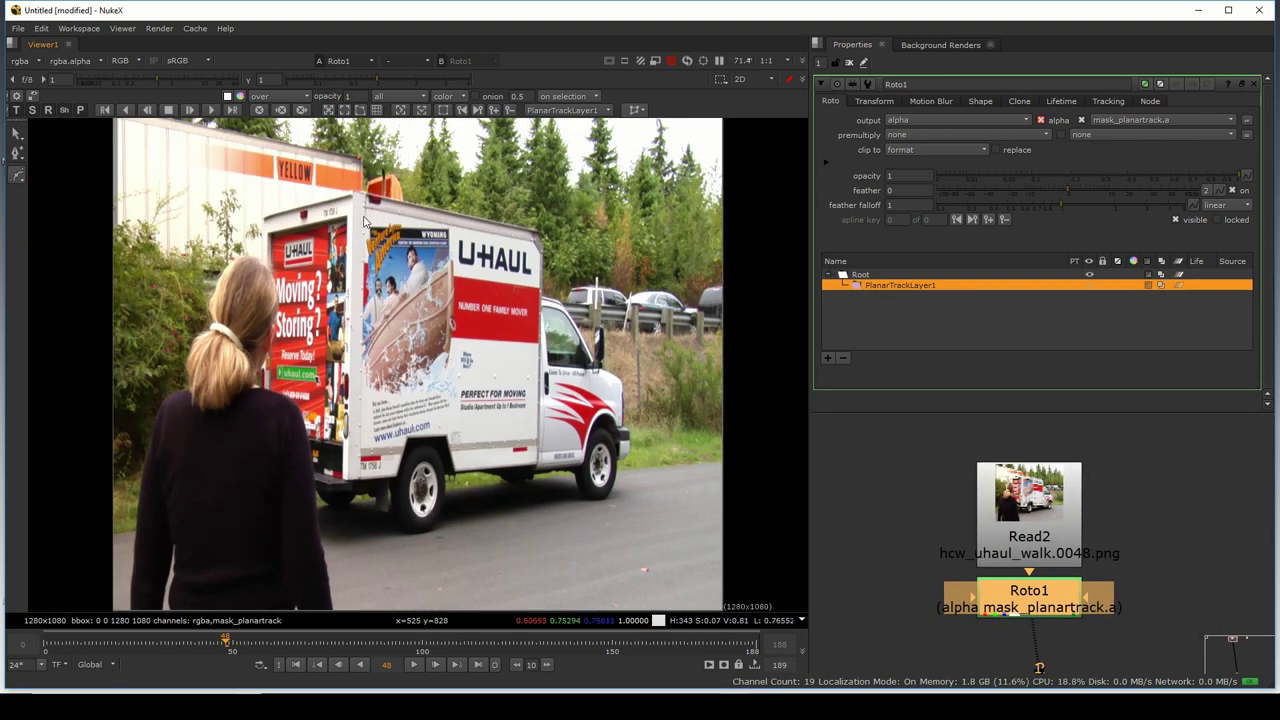
{"action": "left_click", "coordinate": [368, 213]}
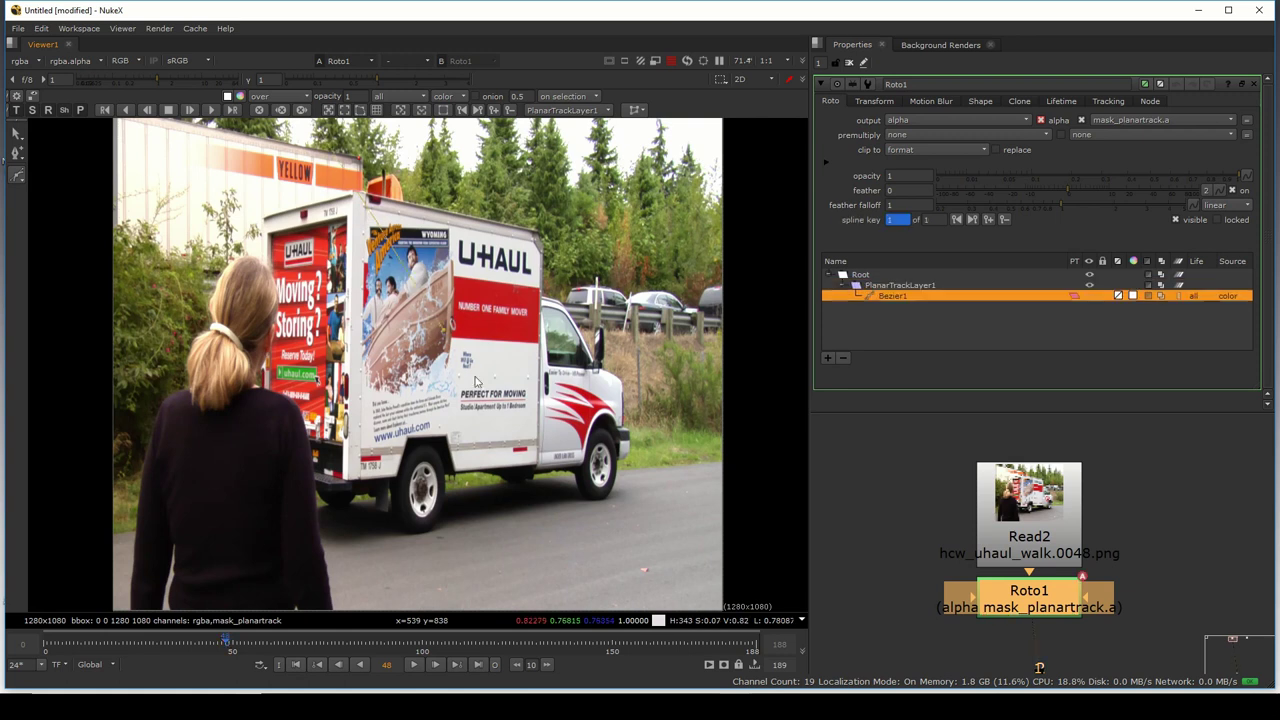
{"action": "left_click", "coordinate": [843, 357]}
- Step forward through the frames after 48 to examine where the woman covers the truck's side panel
{"action": "scroll", "coordinate": [371, 446], "scroll_direction": "up", "scroll_amount": 2}
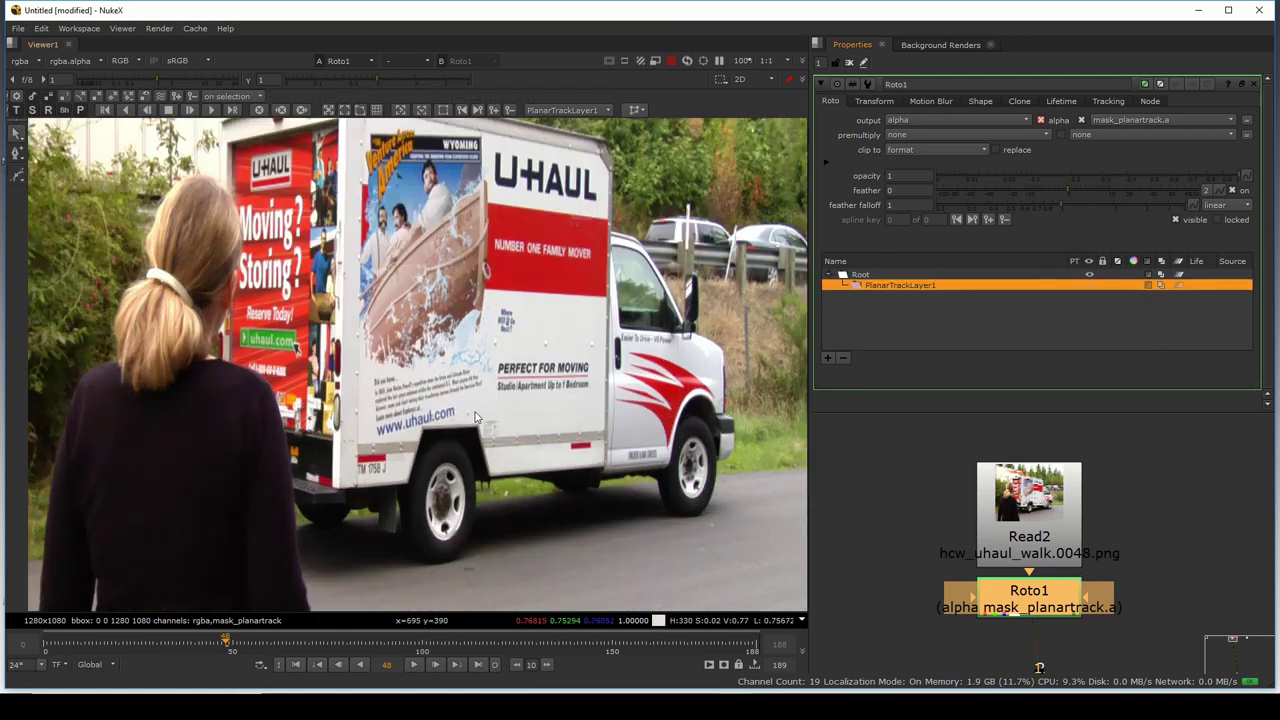
{"action": "scroll", "coordinate": [373, 439], "scroll_direction": "down", "scroll_amount": 3}
{"action": "key", "text": "Right"}
{"action": "key", "text": "Right"}
{"action": "key", "text": "Right"}
{"action": "key", "text": "Right"}
{"action": "key", "text": "Right"}
{"action": "key", "text": "Right"}
{"action": "key", "text": "Right"}
{"action": "key", "text": "Right"}
{"action": "key", "text": "Right"}
{"action": "key", "text": "Right"}
{"action": "key", "text": "Right"}
{"action": "key", "text": "Right"}
{"action": "key", "text": "Right"}
{"action": "key", "text": "Right"}
{"action": "key", "text": "Right"}
{"action": "key", "text": "Right"}
{"action": "key", "text": "Right"}
{"action": "key", "text": "Right"}
{"action": "key", "text": "Right"}
{"action": "key", "text": "Right"}
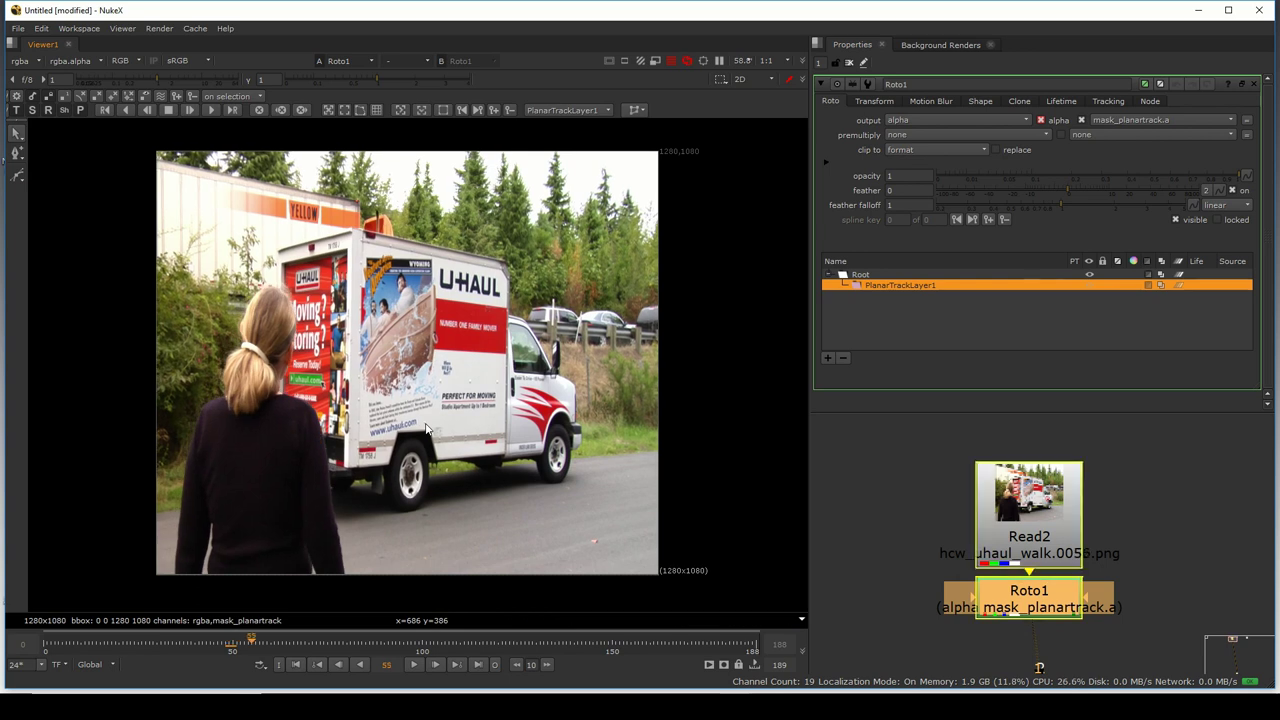
- Draw a closed Bezier shape around the truck's white side panel, point by point at frame 50
{"action": "left_click", "coordinate": [229, 650]}
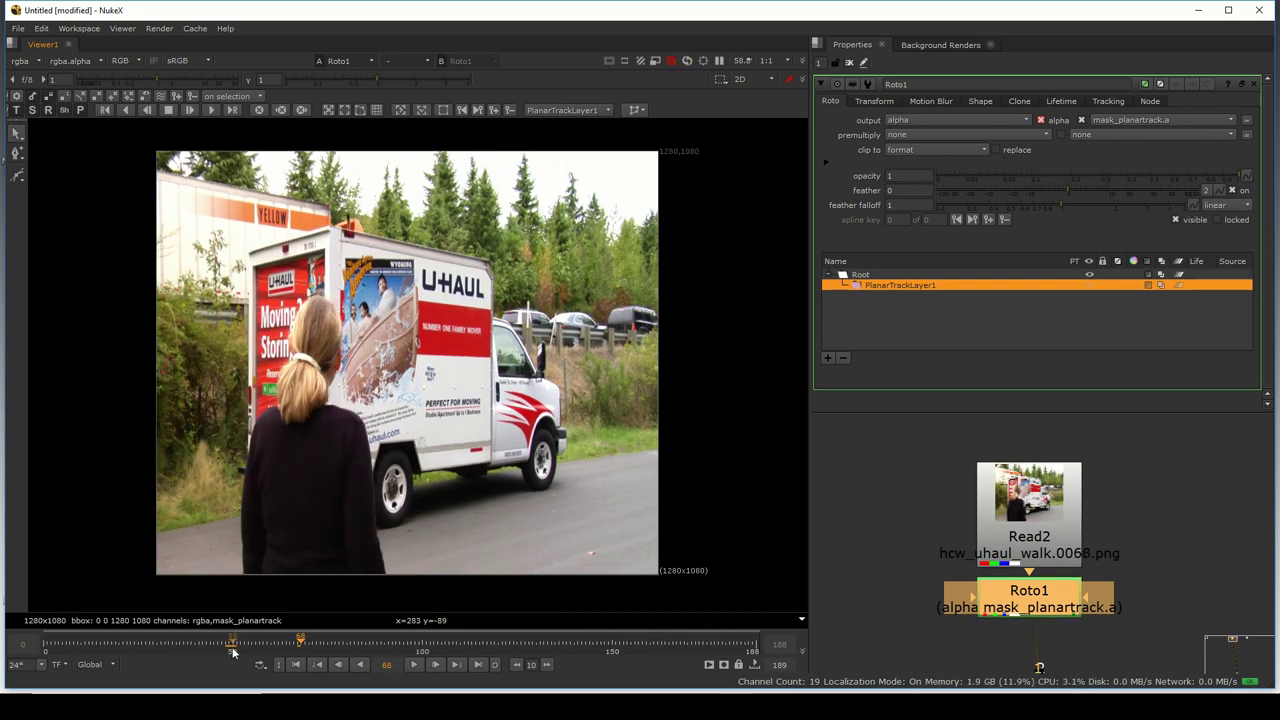
{"action": "left_click", "coordinate": [22, 178]}
{"action": "scroll", "coordinate": [406, 274], "scroll_direction": "up", "scroll_amount": 5}
{"action": "left_click", "coordinate": [266, 162]}
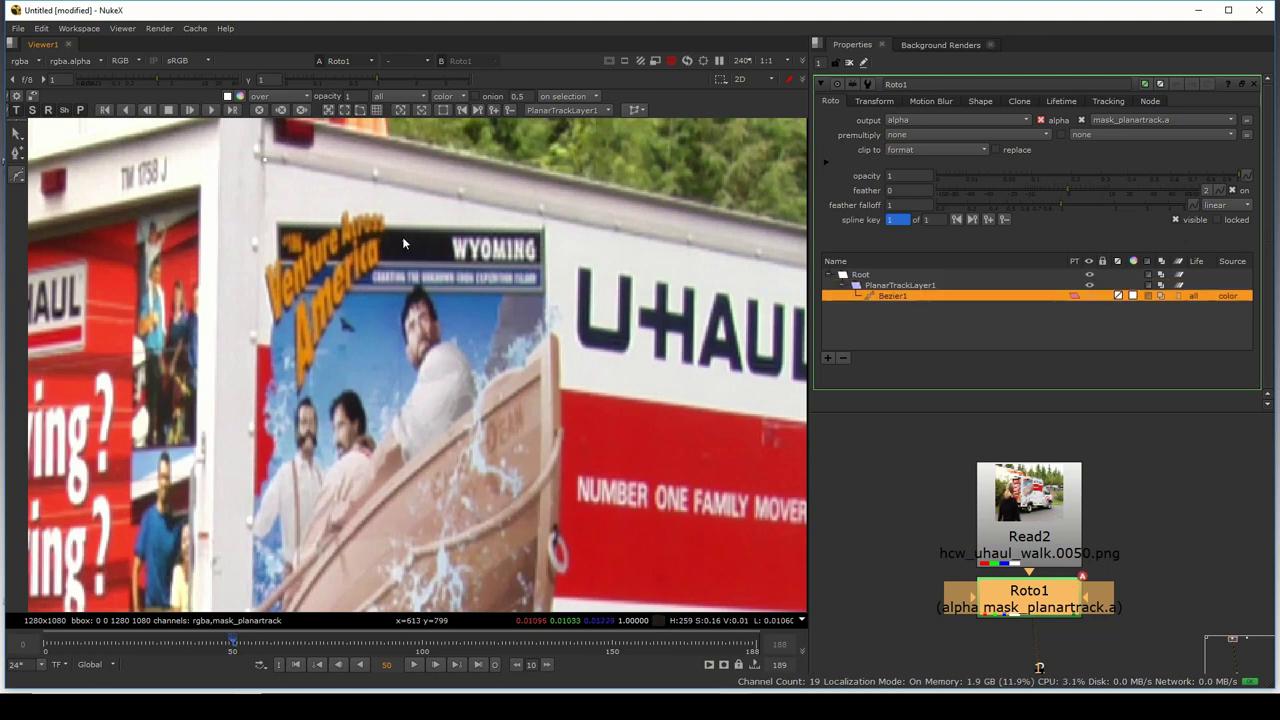
{"action": "scroll", "coordinate": [440, 244], "scroll_direction": "down", "scroll_amount": 1}
{"action": "left_click_drag", "start_coordinate": [475, 252], "coordinate": [192, 202]}
{"action": "scroll", "coordinate": [480, 205], "scroll_direction": "up", "scroll_amount": 3}
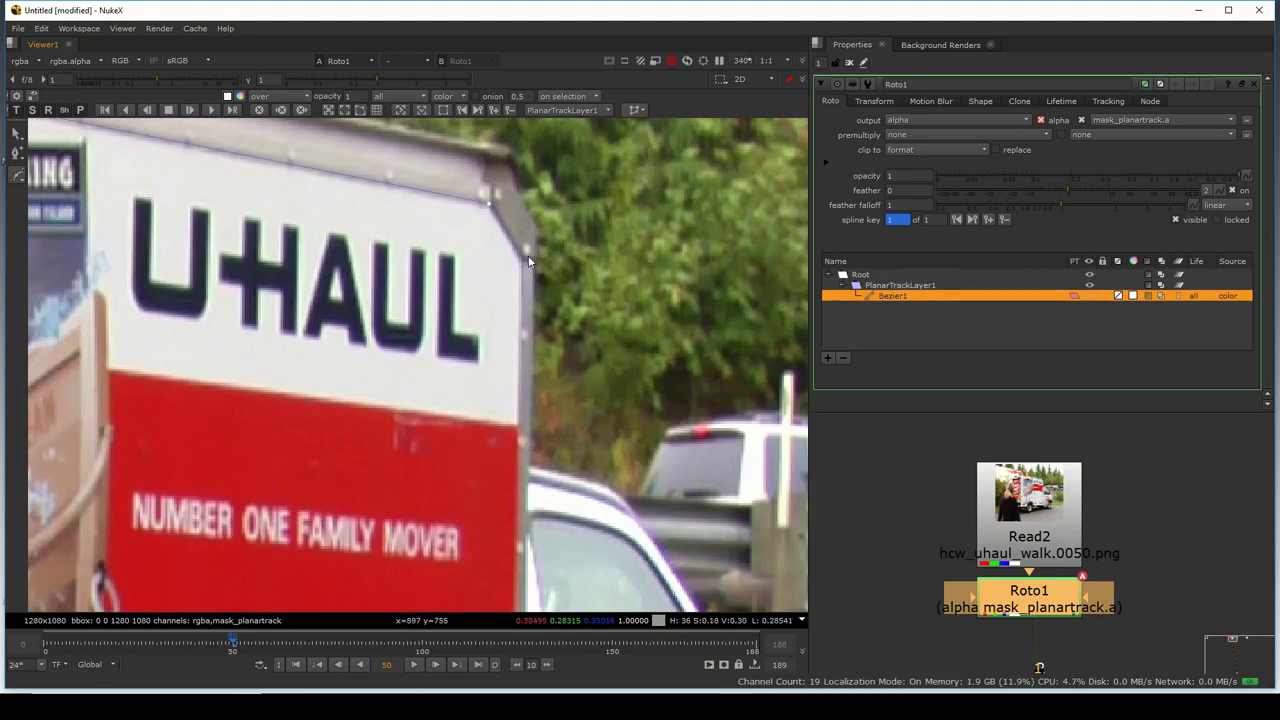
{"action": "scroll", "coordinate": [525, 260], "scroll_direction": "down", "scroll_amount": 7}
{"action": "left_click_drag", "start_coordinate": [504, 411], "coordinate": [548, 295]}
{"action": "scroll", "coordinate": [559, 411], "scroll_direction": "up", "scroll_amount": 4}
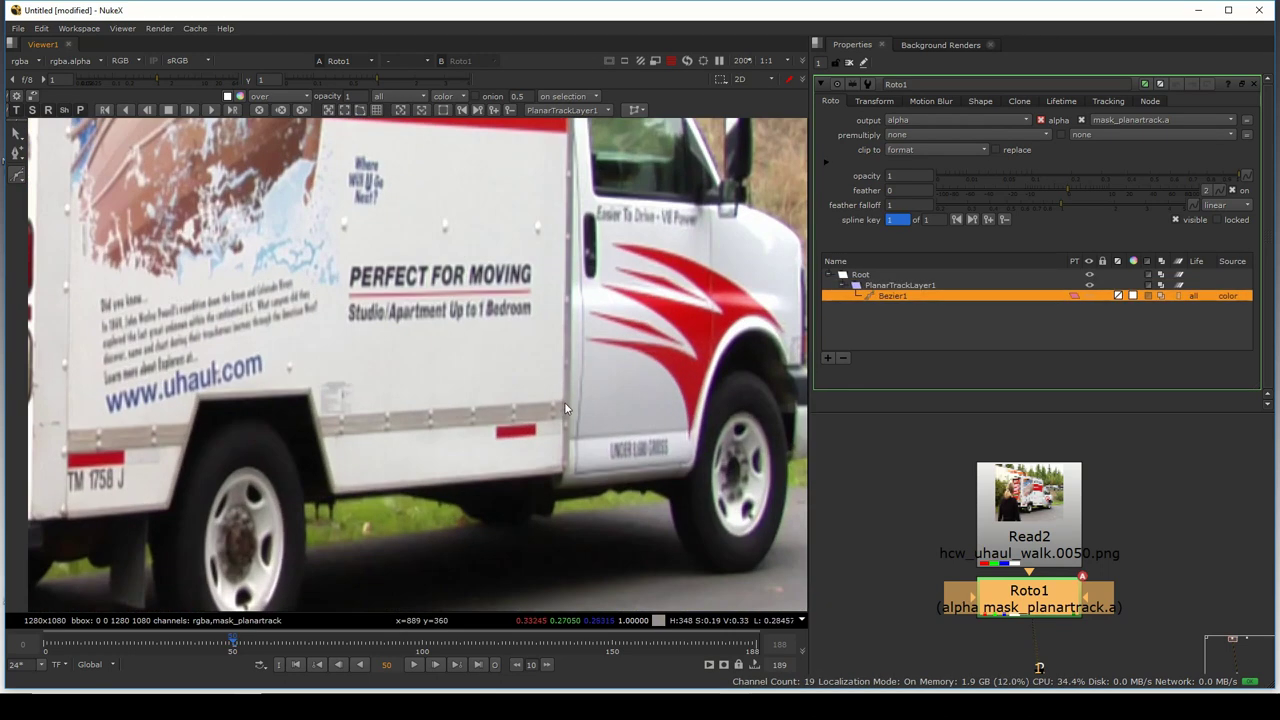
{"action": "left_click", "coordinate": [563, 401]}
{"action": "left_click_drag", "start_coordinate": [340, 402], "coordinate": [584, 377]}
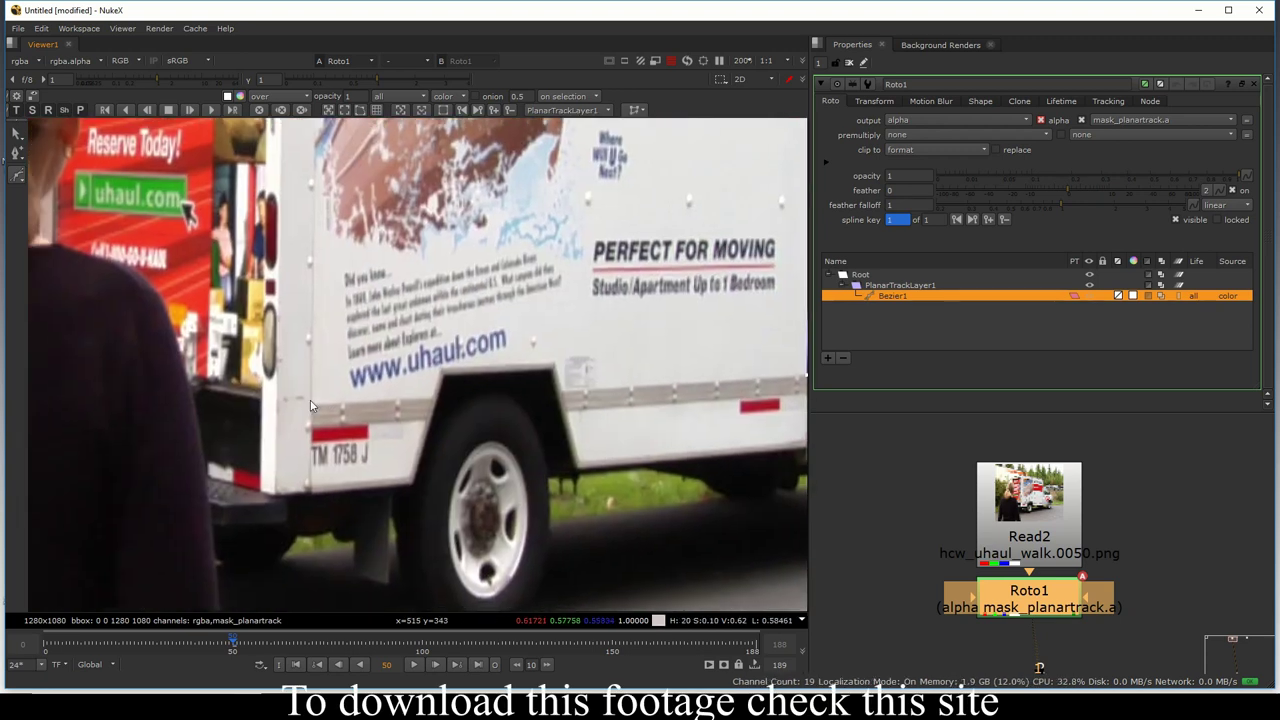
{"action": "key", "text": "f"}
- Align the Bezier shape's lower rear point with the corner of the truck's side panel
{"action": "scroll", "coordinate": [330, 190], "scroll_direction": "up", "scroll_amount": 4}
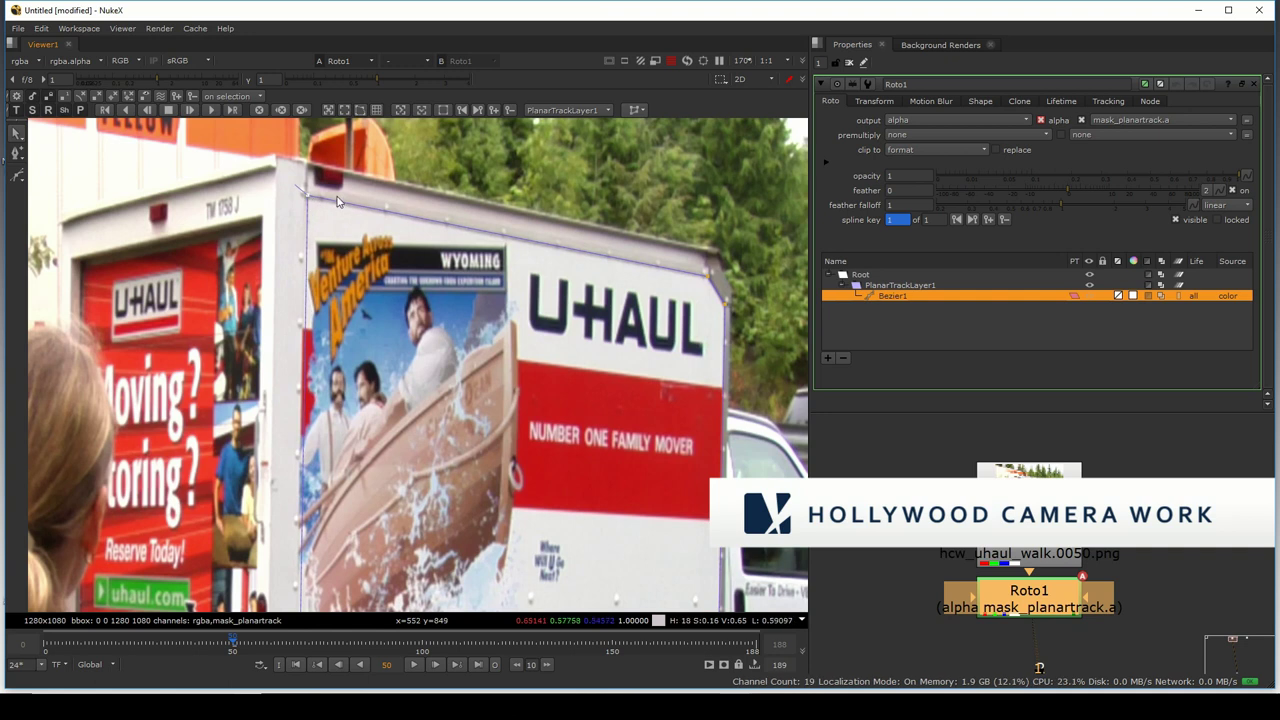
{"action": "scroll", "coordinate": [342, 250], "scroll_direction": "down", "scroll_amount": 3}
{"action": "scroll", "coordinate": [349, 397], "scroll_direction": "up", "scroll_amount": 4}
{"action": "left_click_drag", "start_coordinate": [346, 380], "coordinate": [341, 382]}
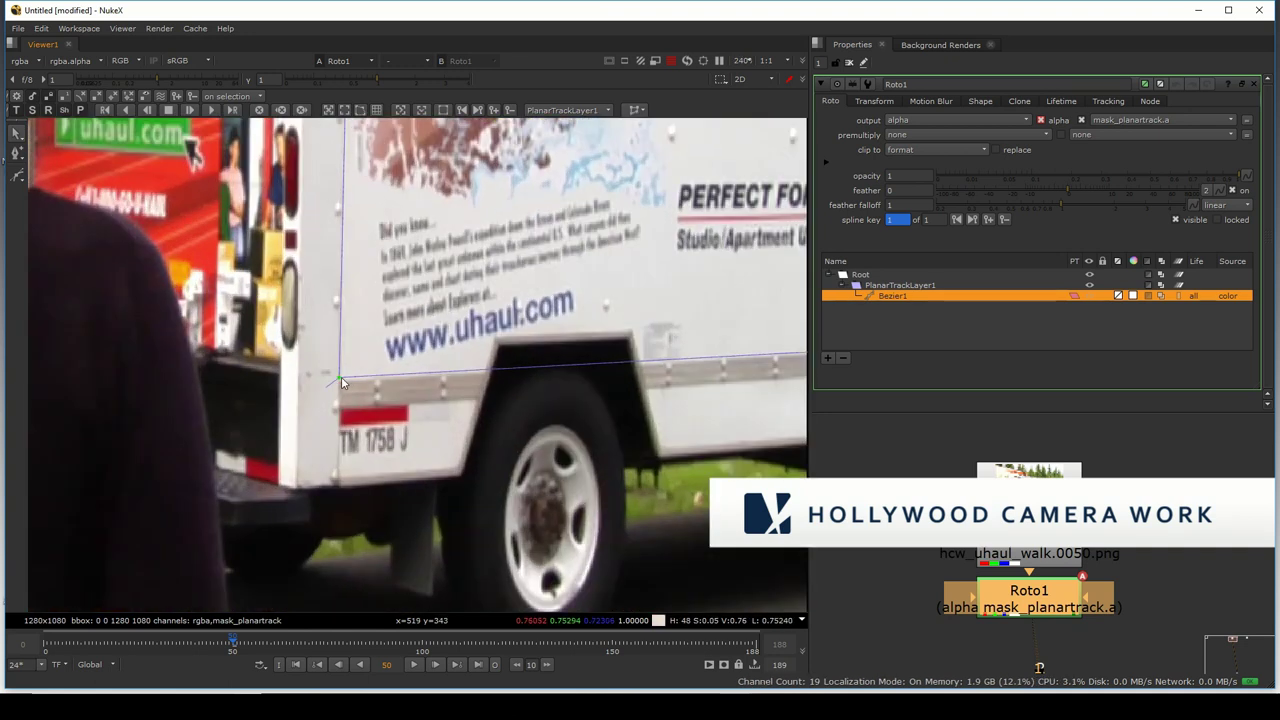
{"action": "scroll", "coordinate": [343, 383], "scroll_direction": "down", "scroll_amount": 7}
{"action": "left_click_drag", "start_coordinate": [470, 225], "coordinate": [513, 307]}
{"action": "scroll", "coordinate": [553, 315], "scroll_direction": "up", "scroll_amount": 2}
{"action": "scroll", "coordinate": [527, 304], "scroll_direction": "down", "scroll_amount": 1}
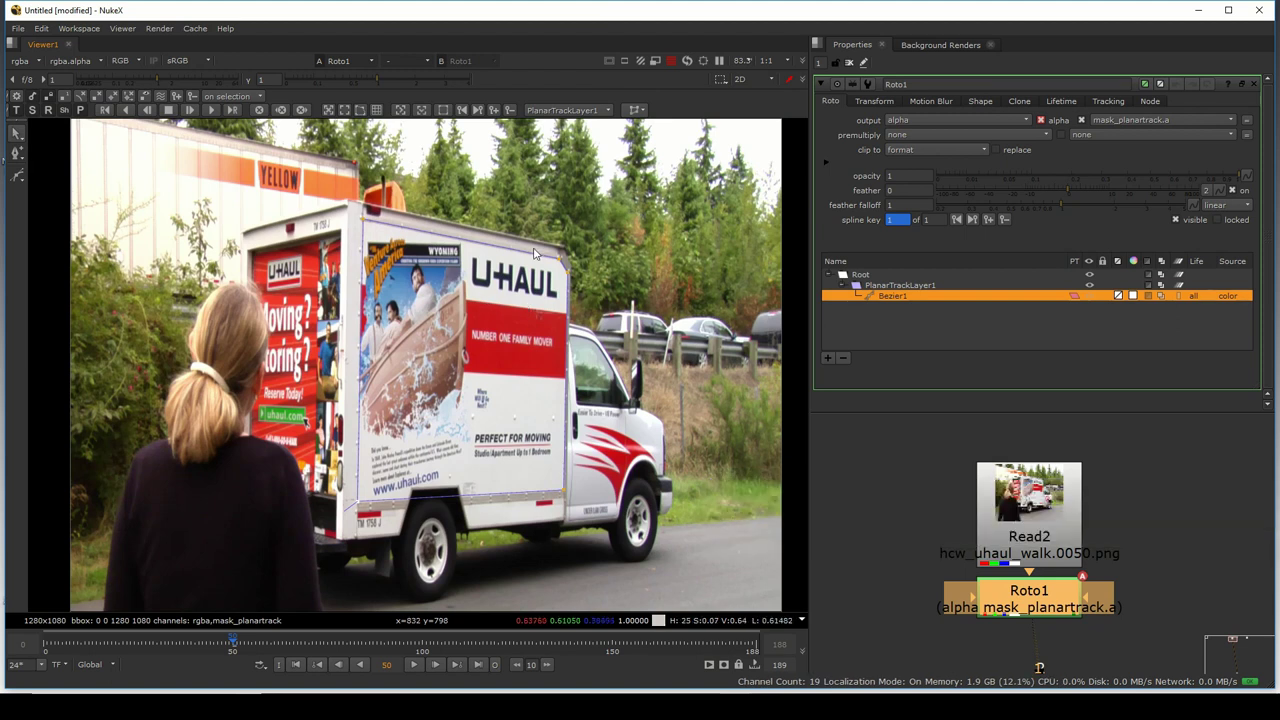
- Track the truck-side shape forward from frame 50, stop at about frame 79 and scrub through the tracked frames
{"action": "scroll", "coordinate": [530, 265], "scroll_direction": "down", "scroll_amount": 3}
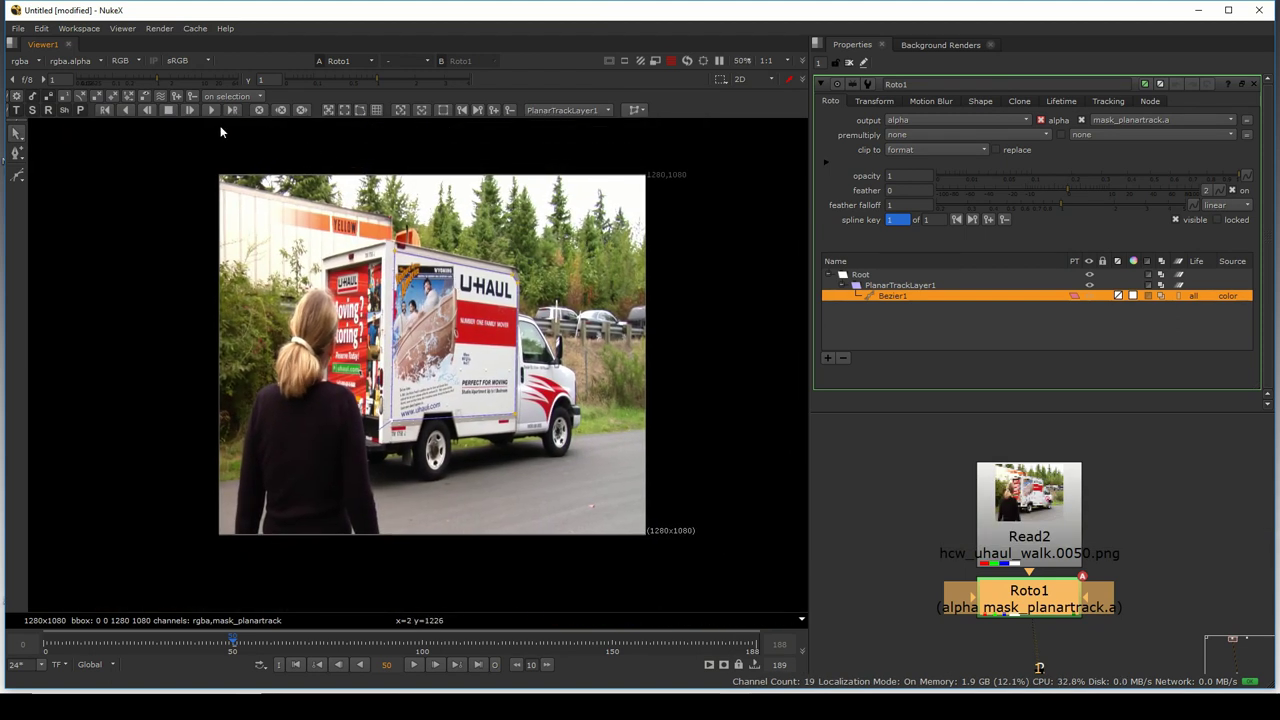
{"action": "scroll", "coordinate": [222, 122], "scroll_direction": "up", "scroll_amount": 1}
{"action": "left_click", "coordinate": [213, 110]}
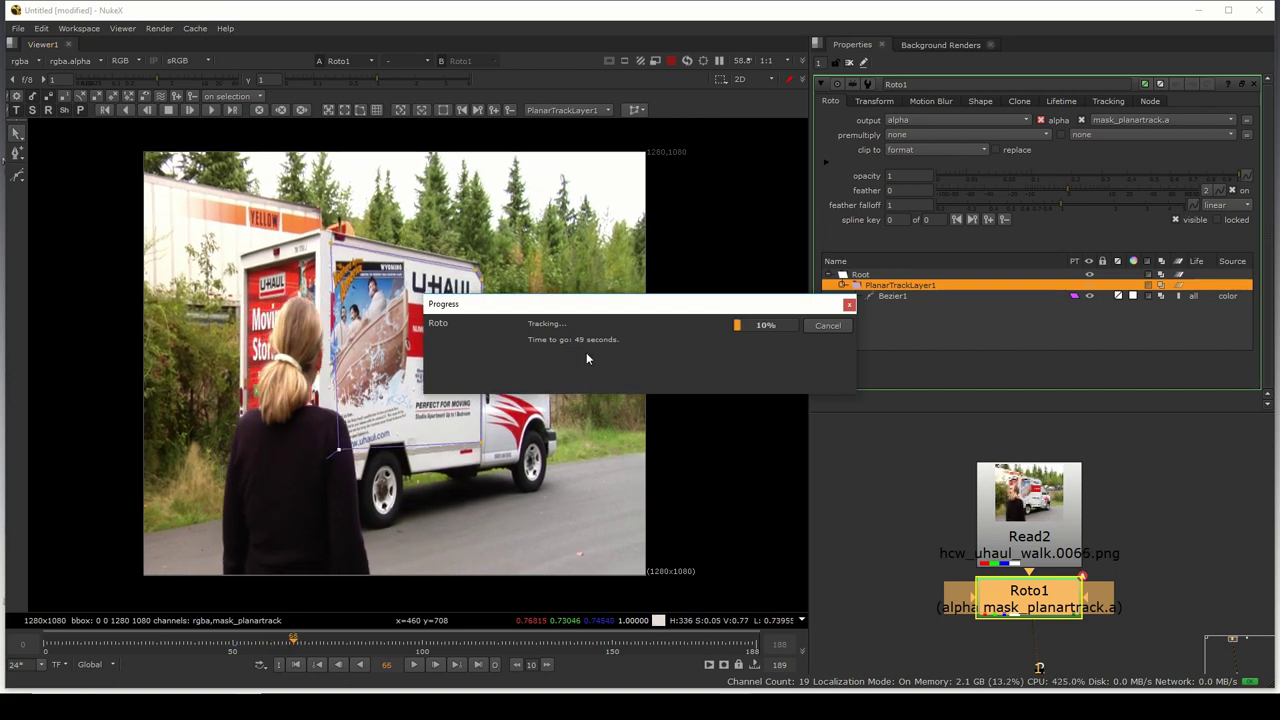
{"action": "left_click_drag", "start_coordinate": [573, 311], "coordinate": [739, 252]}
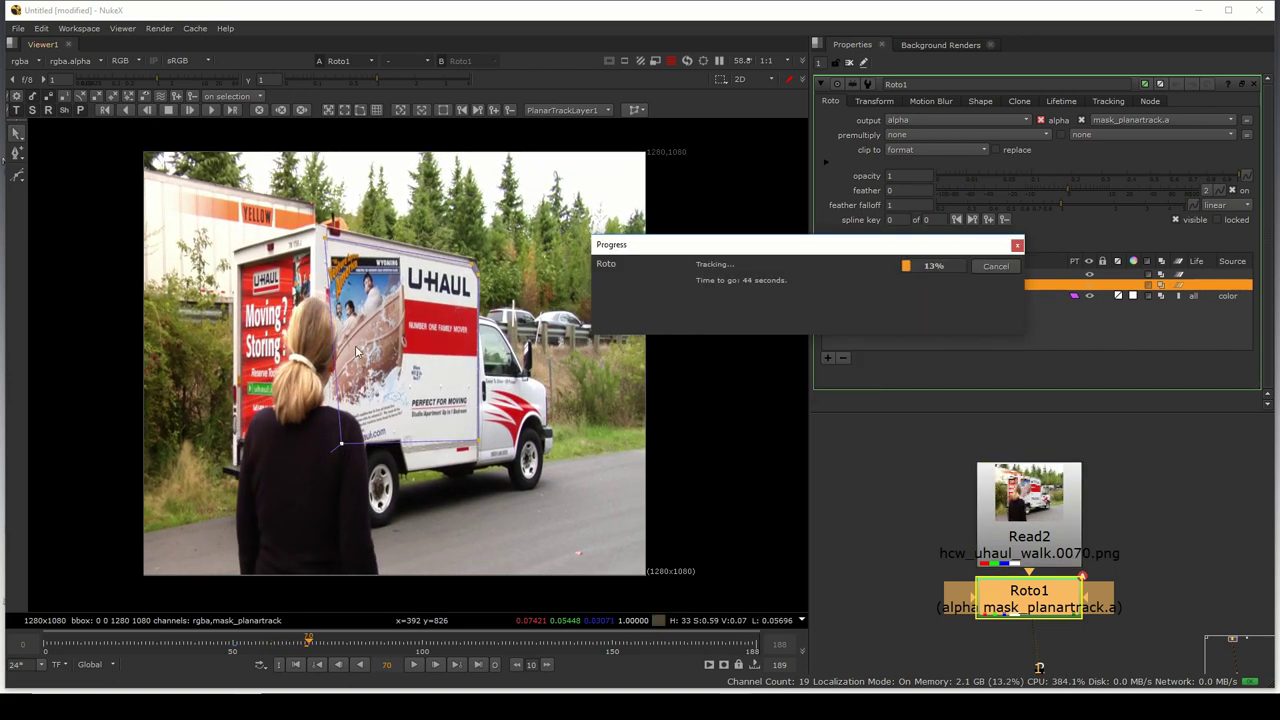
{"action": "scroll", "coordinate": [336, 427], "scroll_direction": "up", "scroll_amount": 1}
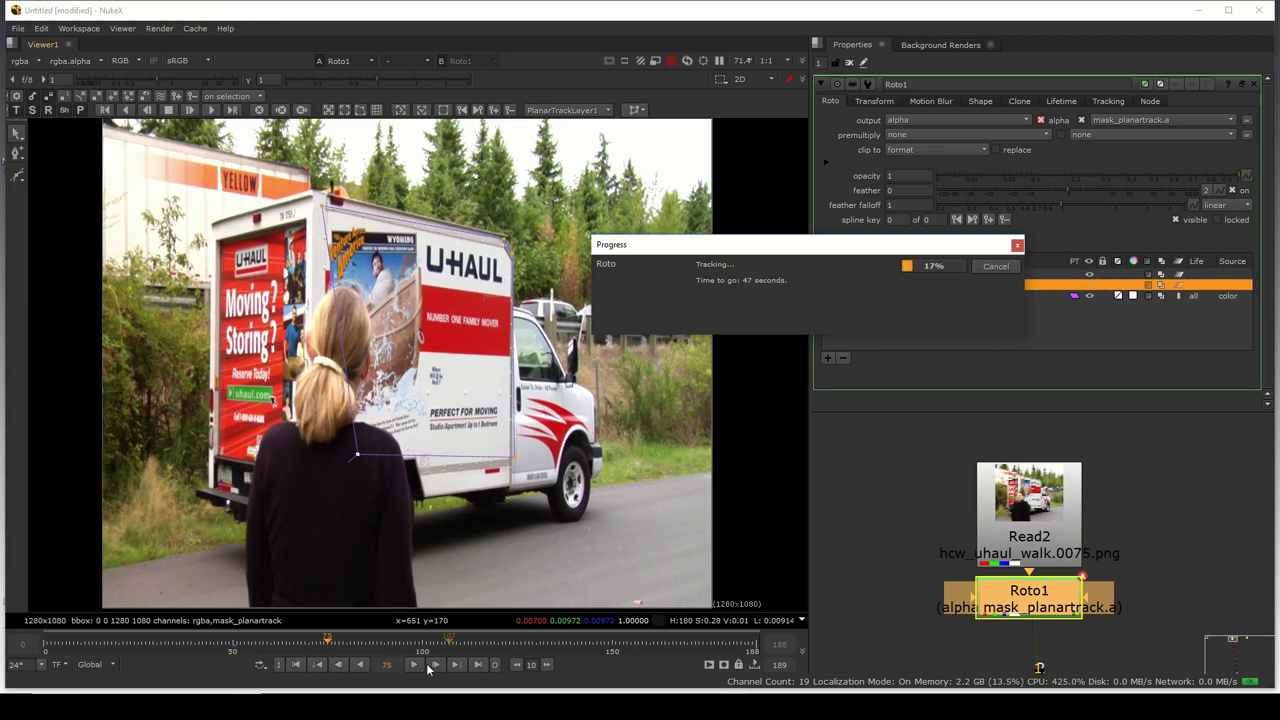
{"action": "left_click", "coordinate": [169, 111]}
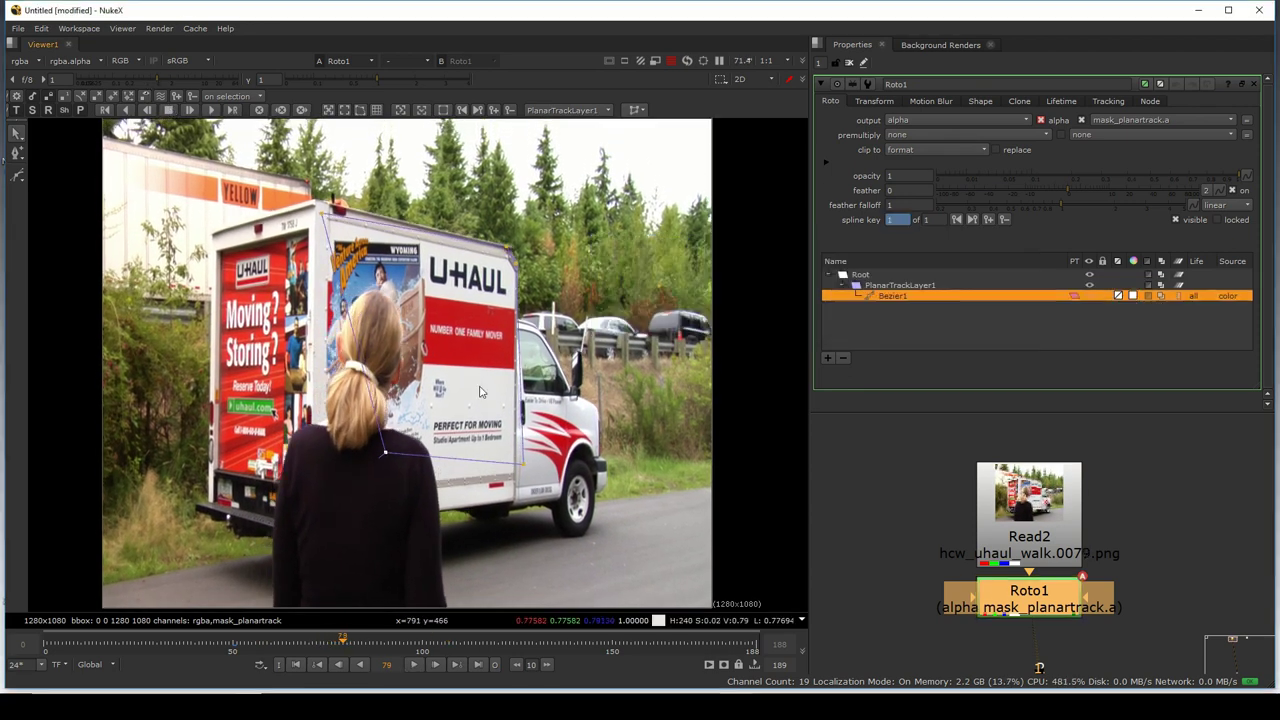
{"action": "left_click_drag", "start_coordinate": [463, 396], "coordinate": [436, 402]}
{"action": "left_click_drag", "start_coordinate": [325, 645], "coordinate": [361, 648]}
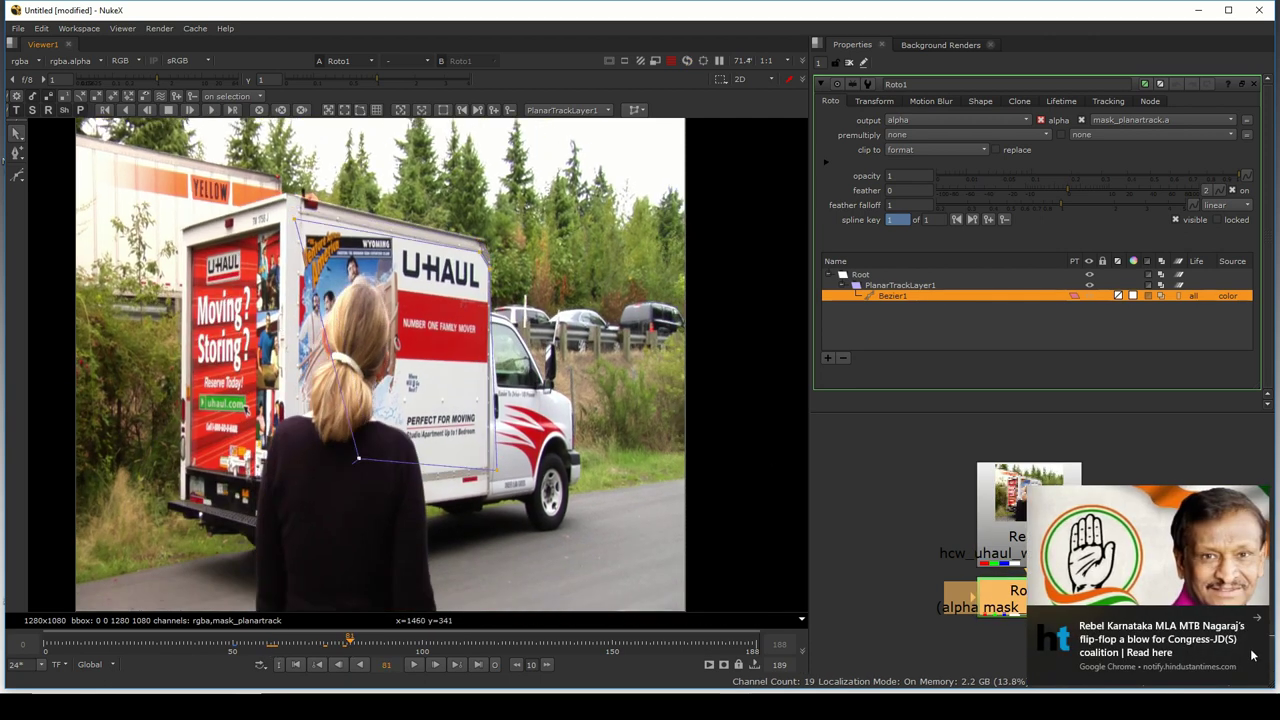
- Dismiss the browser news notification and clear all notifications from the Windows action center
{"action": "left_click", "coordinate": [1261, 619]}
{"action": "left_click", "coordinate": [1263, 706]}
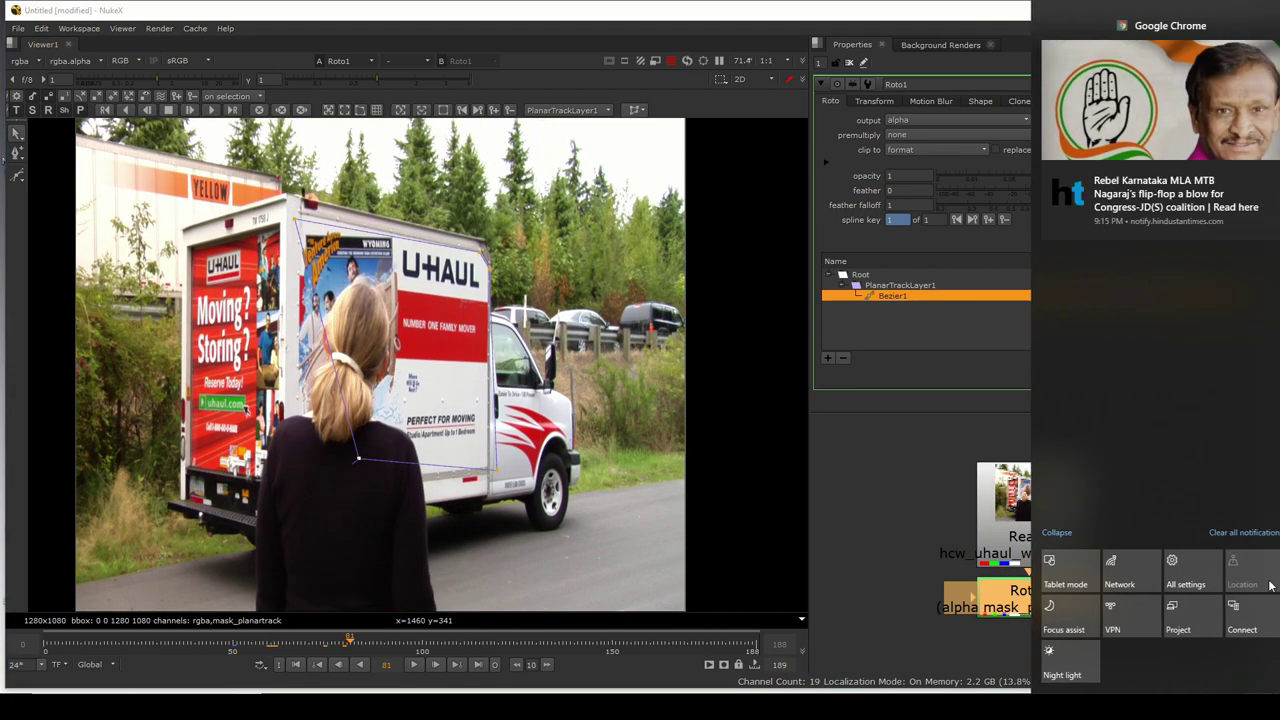
{"action": "left_click", "coordinate": [1232, 537]}
{"action": "left_click", "coordinate": [907, 508]}
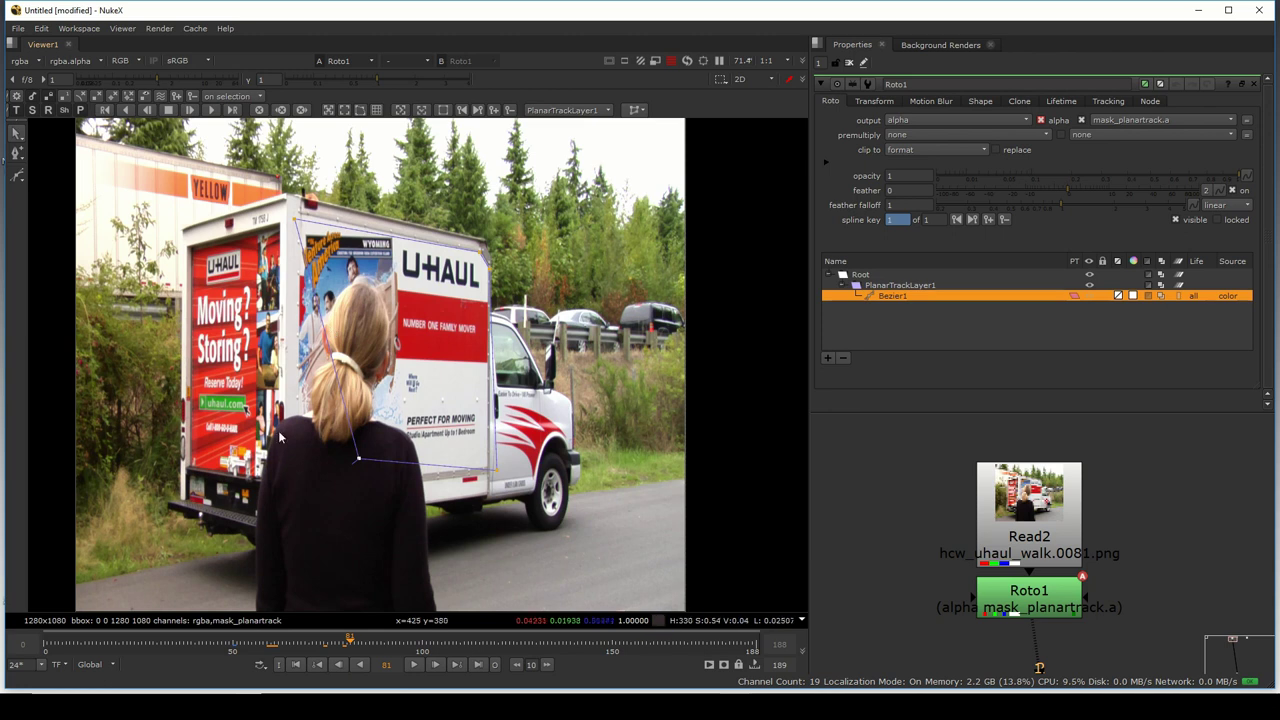
- Create a new planar track layer in the Roto node and name it lady
{"action": "left_click", "coordinate": [233, 648]}
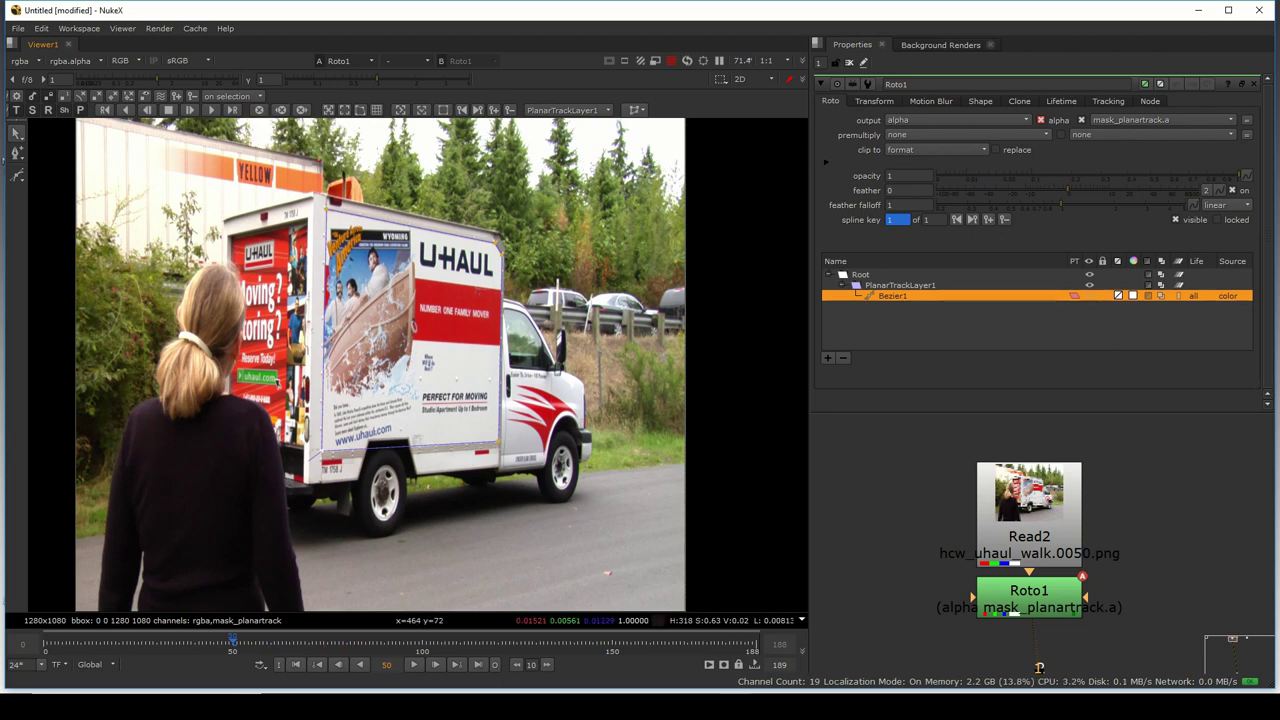
{"action": "mouse_move", "coordinate": [255, 652]}
{"action": "left_mouse_down"}
{"action": "mouse_move", "coordinate": [438, 669]}
{"action": "mouse_move", "coordinate": [245, 667]}
{"action": "left_mouse_up"}
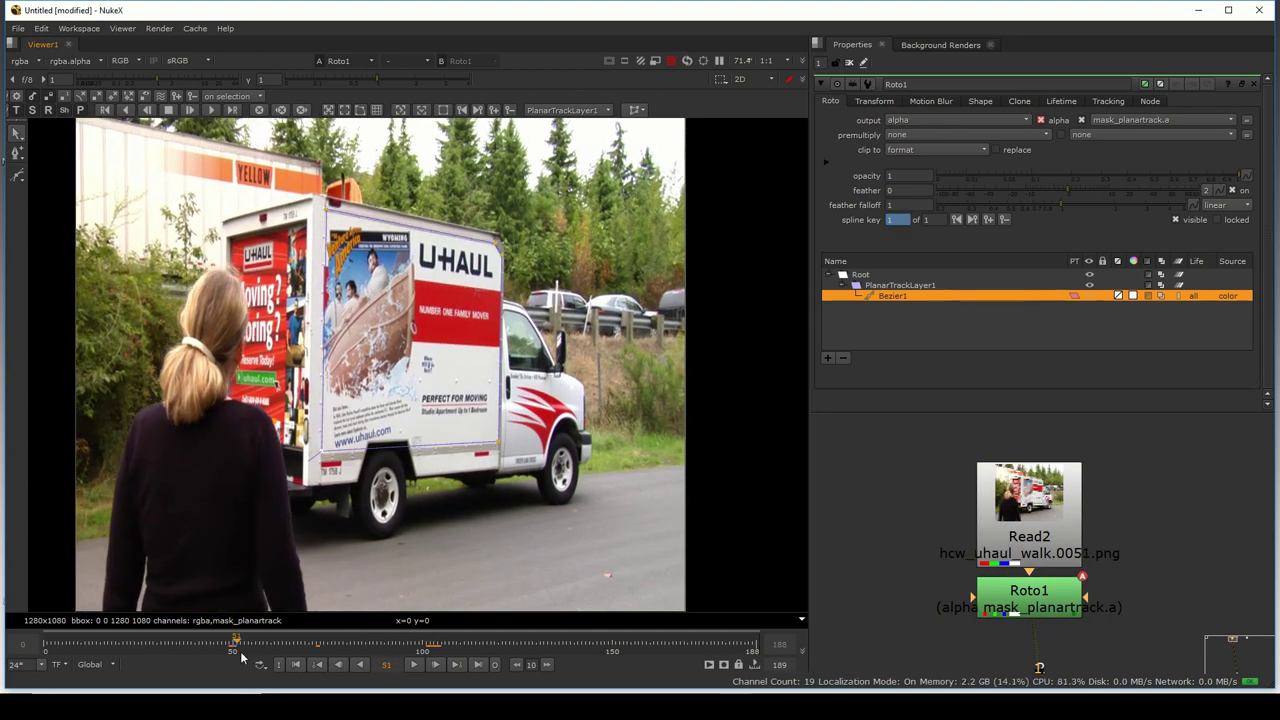
{"action": "left_click", "coordinate": [635, 110]}
{"action": "left_click", "coordinate": [580, 110]}
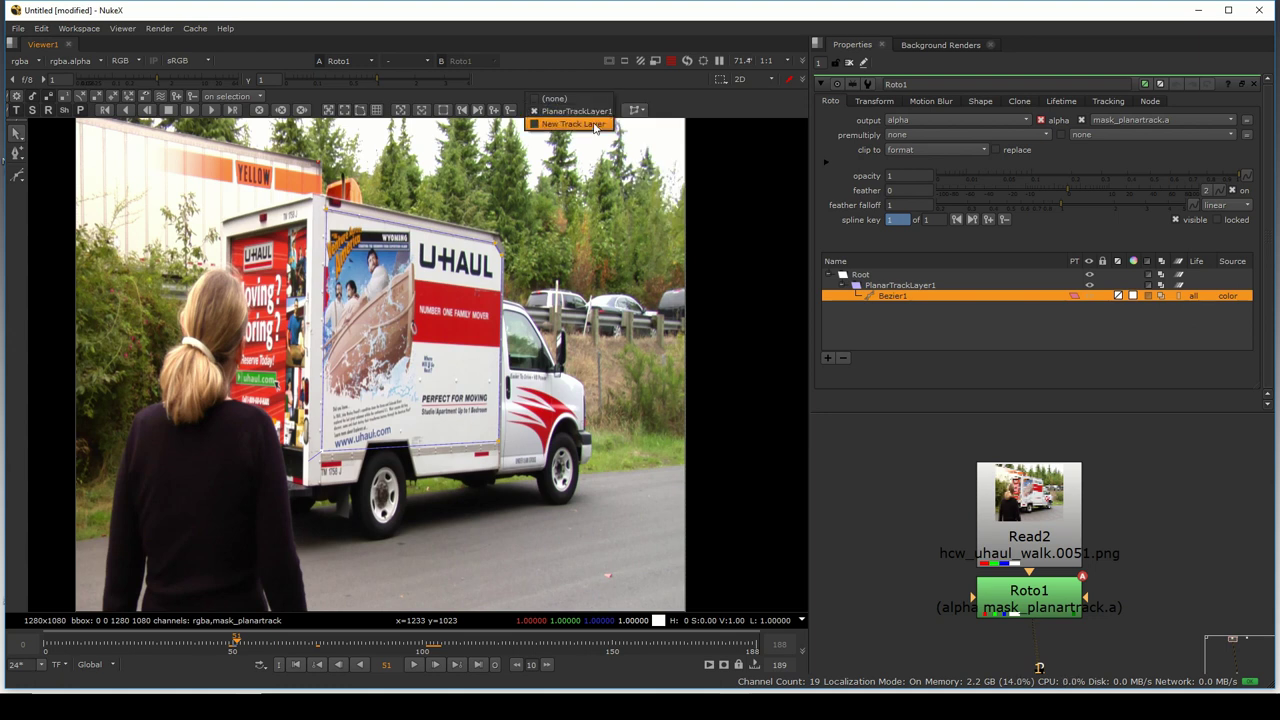
{"action": "left_click", "coordinate": [574, 124]}
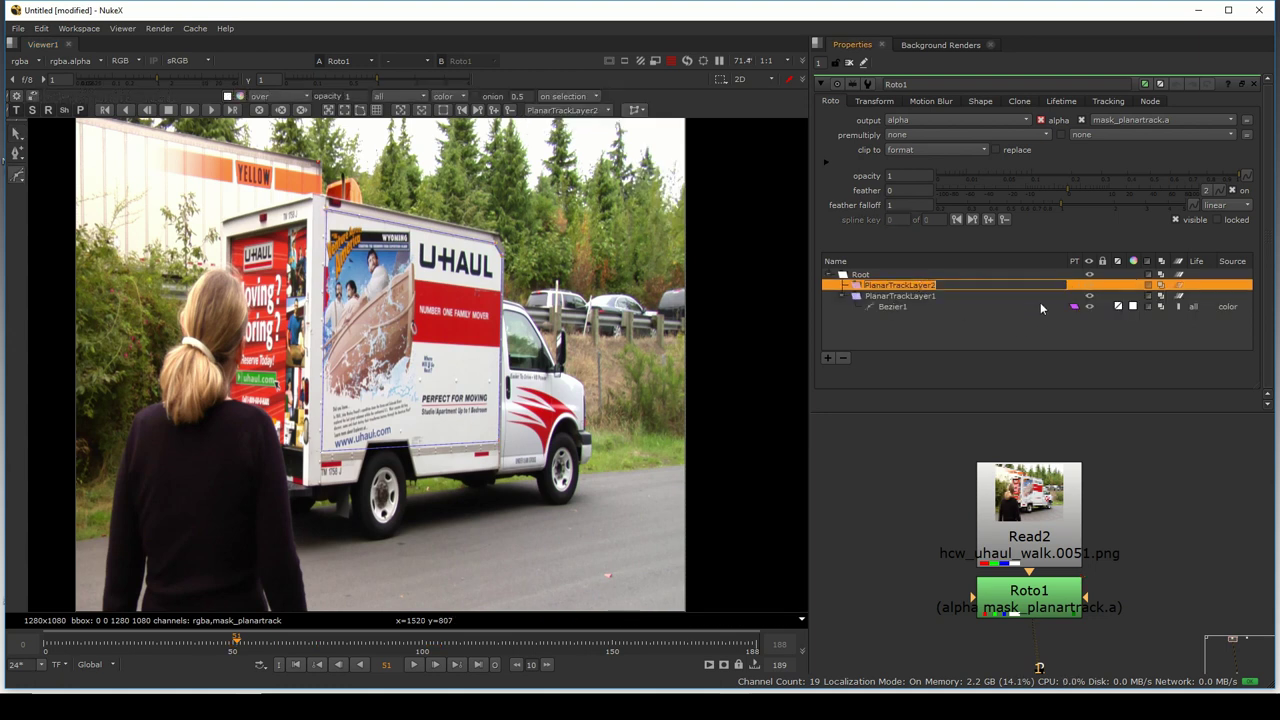
{"action": "type", "text": "lady"}
{"action": "key", "text": "Return"}
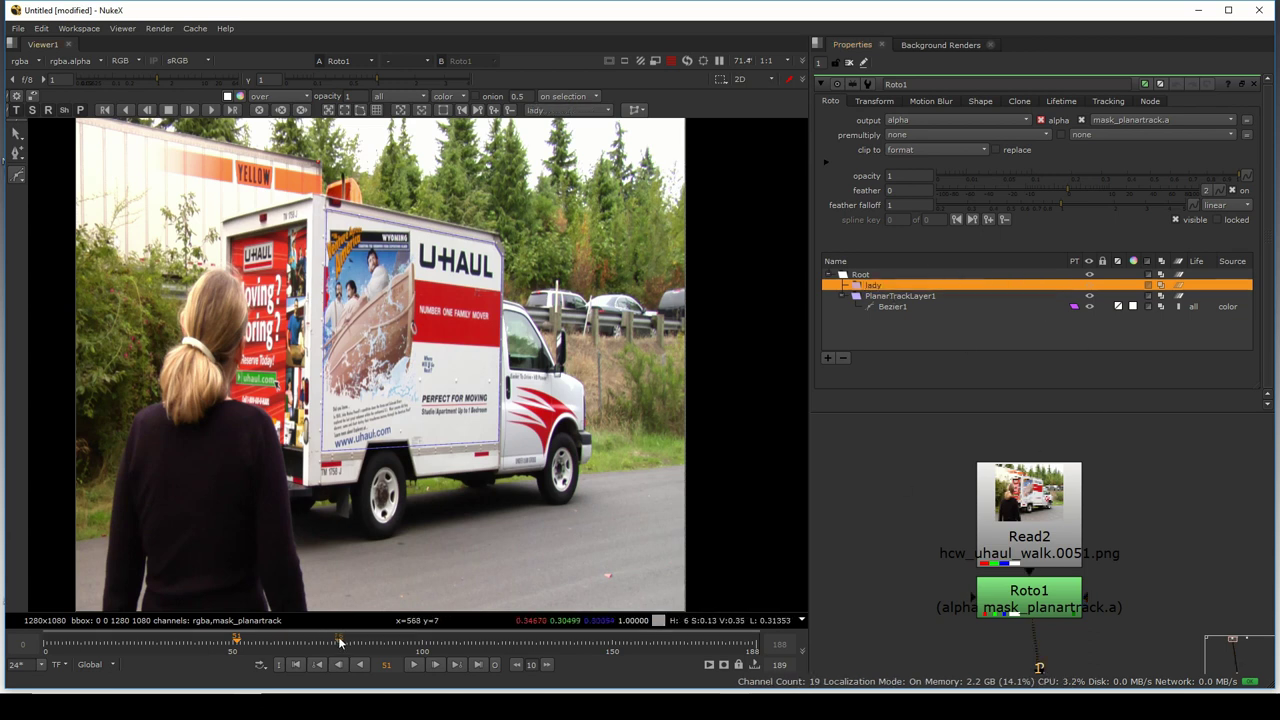
- Draw a closed Bezier shape loosely around the woman at frame 50 inside the lady layer
{"action": "left_click_drag", "start_coordinate": [340, 643], "coordinate": [232, 648]}
{"action": "left_click", "coordinate": [128, 260]}
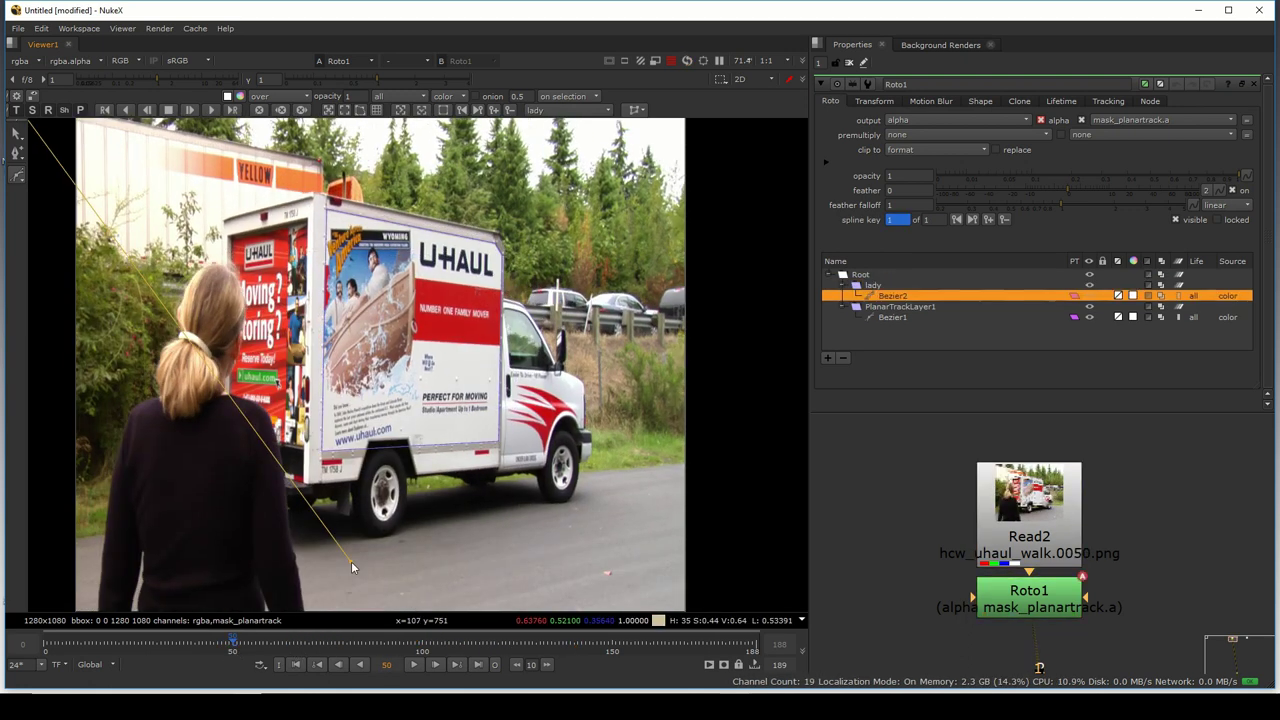
{"action": "left_click", "coordinate": [844, 358]}
{"action": "left_click_drag", "start_coordinate": [415, 321], "coordinate": [433, 273]}
{"action": "left_click_drag", "start_coordinate": [265, 378], "coordinate": [271, 390]}
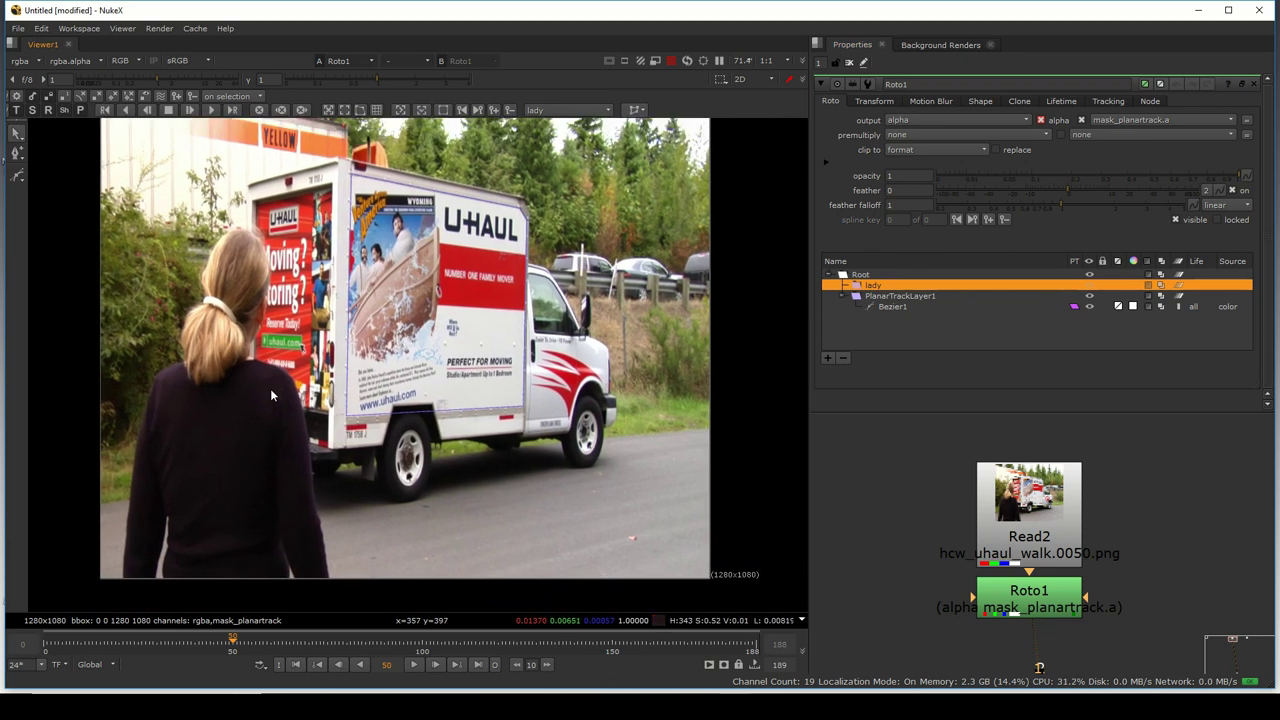
{"action": "left_click", "coordinate": [14, 176]}
{"action": "left_click", "coordinate": [119, 580]}
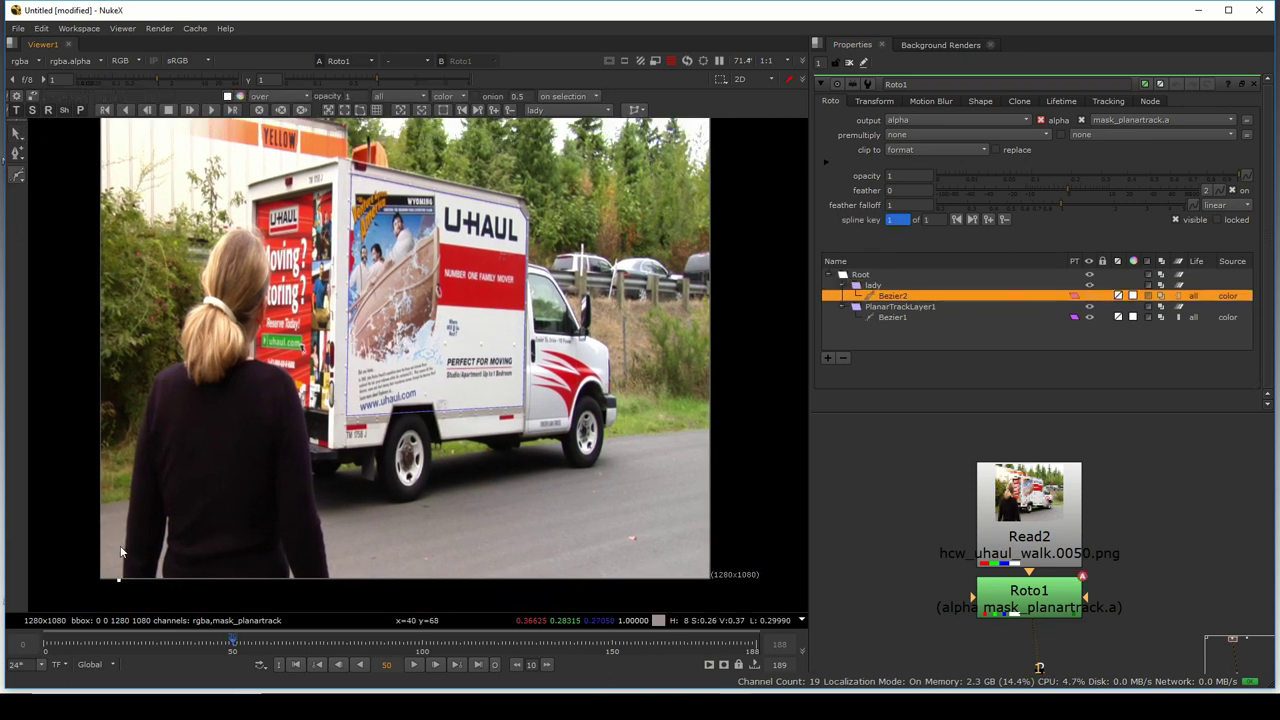
{"action": "left_click", "coordinate": [118, 542]}
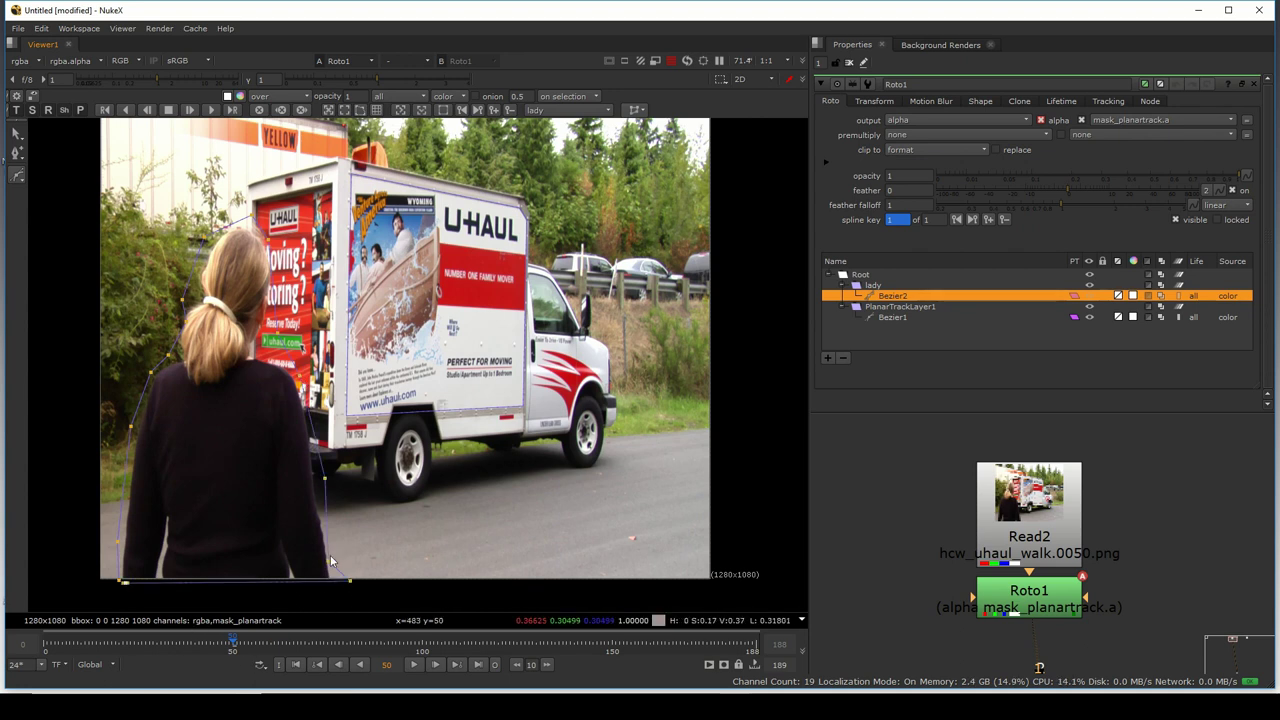
- Refine the woman's outline at frame 50 by adding a point beside her ponytail
{"action": "scroll", "coordinate": [339, 347], "scroll_direction": "up", "scroll_amount": 5}
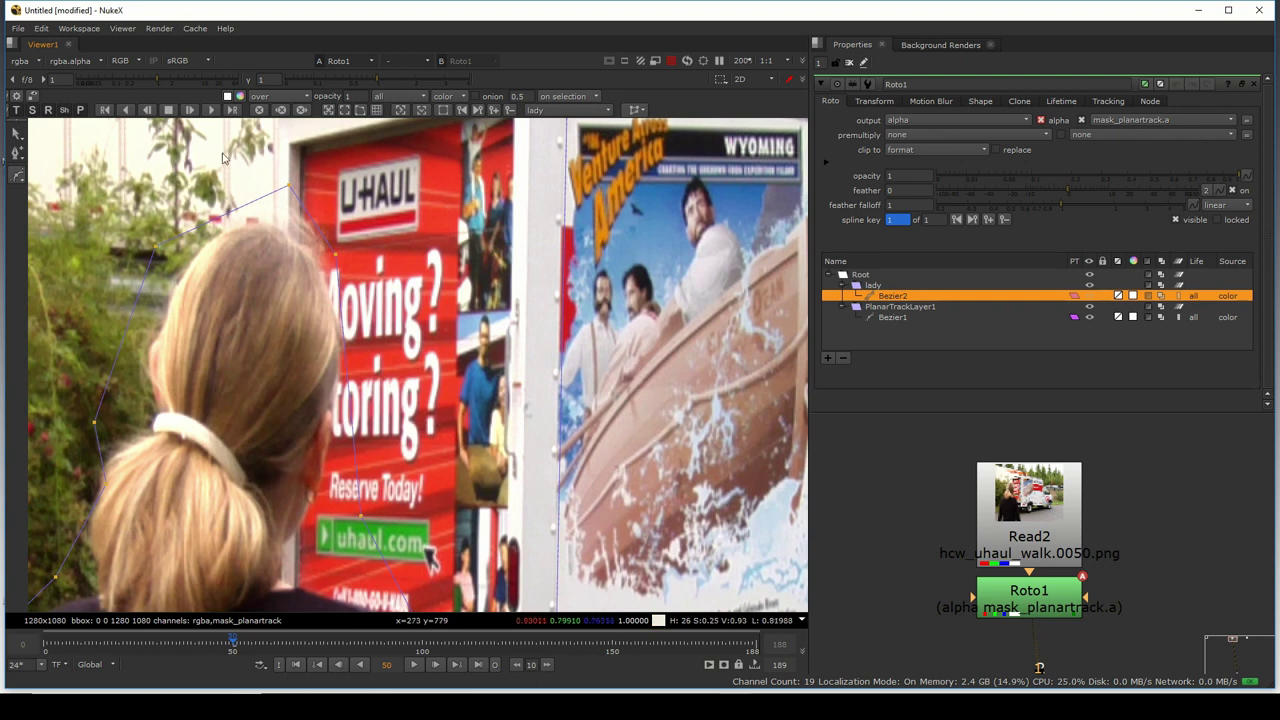
{"action": "scroll", "coordinate": [382, 279], "scroll_direction": "down", "scroll_amount": 5}
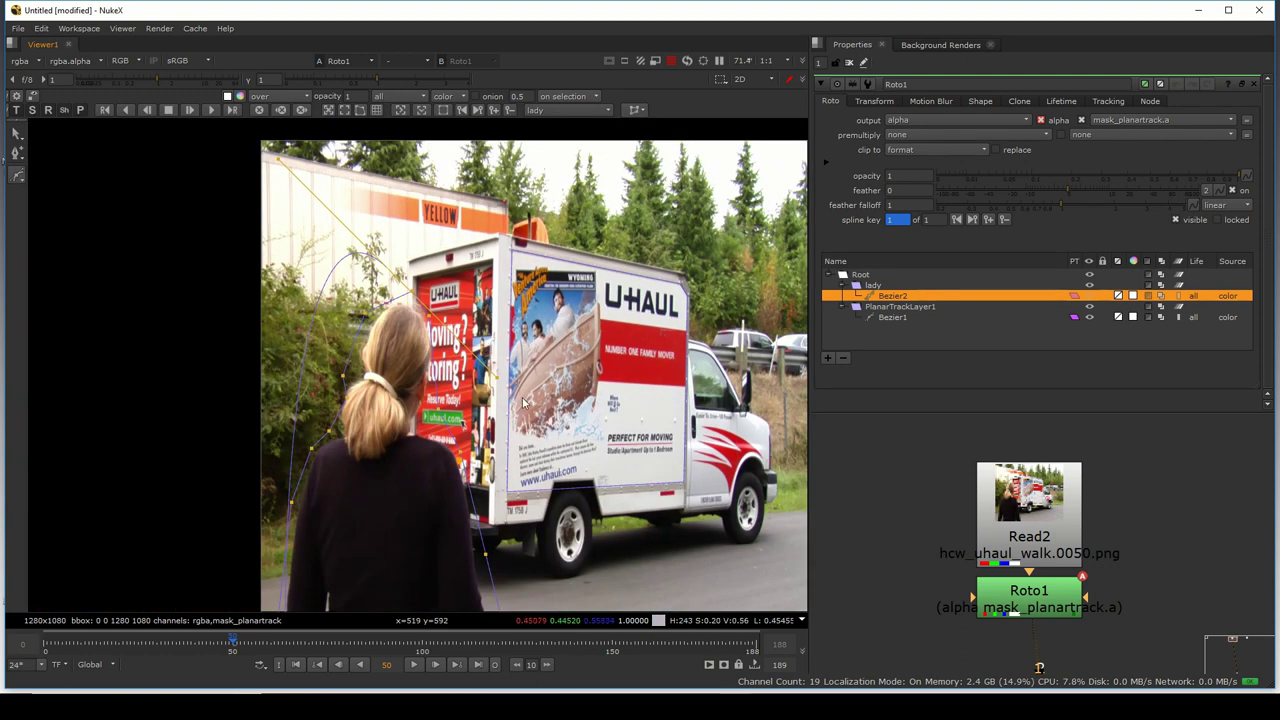
{"action": "left_click_drag", "start_coordinate": [452, 328], "coordinate": [401, 92]}
{"action": "scroll", "coordinate": [439, 326], "scroll_direction": "up", "scroll_amount": 2}
{"action": "left_click_drag", "start_coordinate": [320, 260], "coordinate": [652, 352]}
{"action": "scroll", "coordinate": [263, 334], "scroll_direction": "up", "scroll_amount": 2}
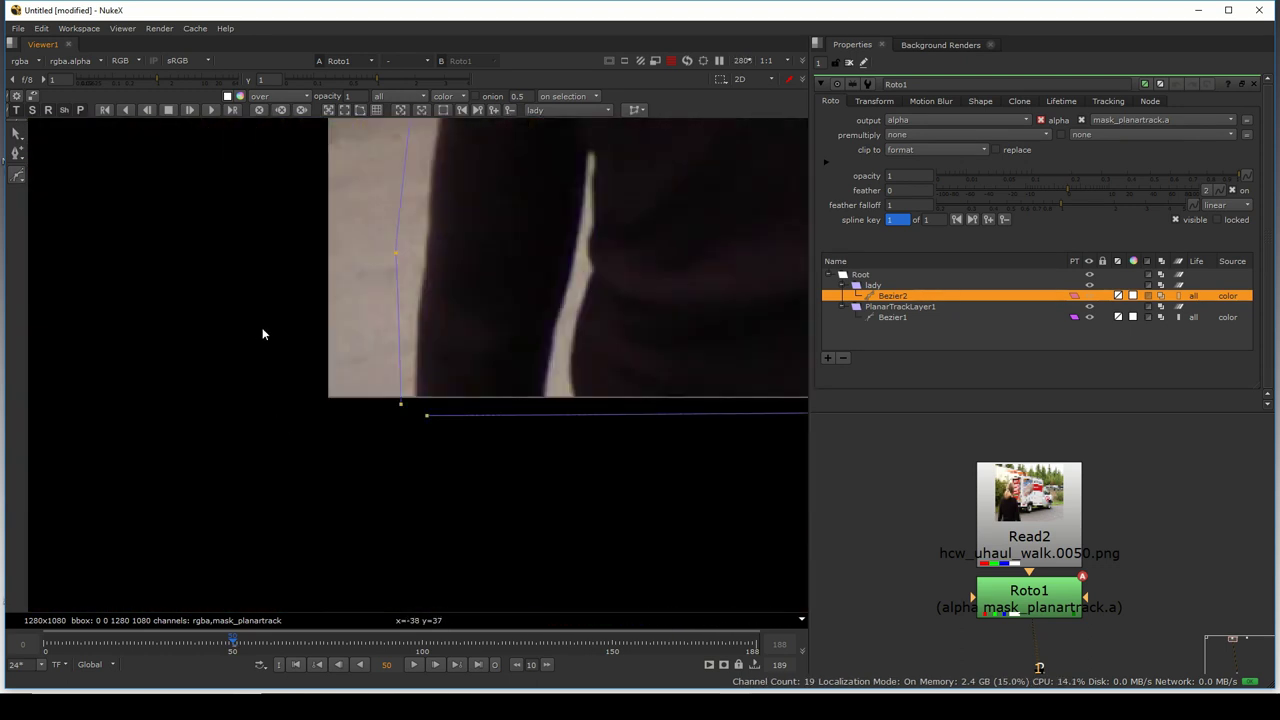
{"action": "scroll", "coordinate": [402, 403], "scroll_direction": "down", "scroll_amount": 6}
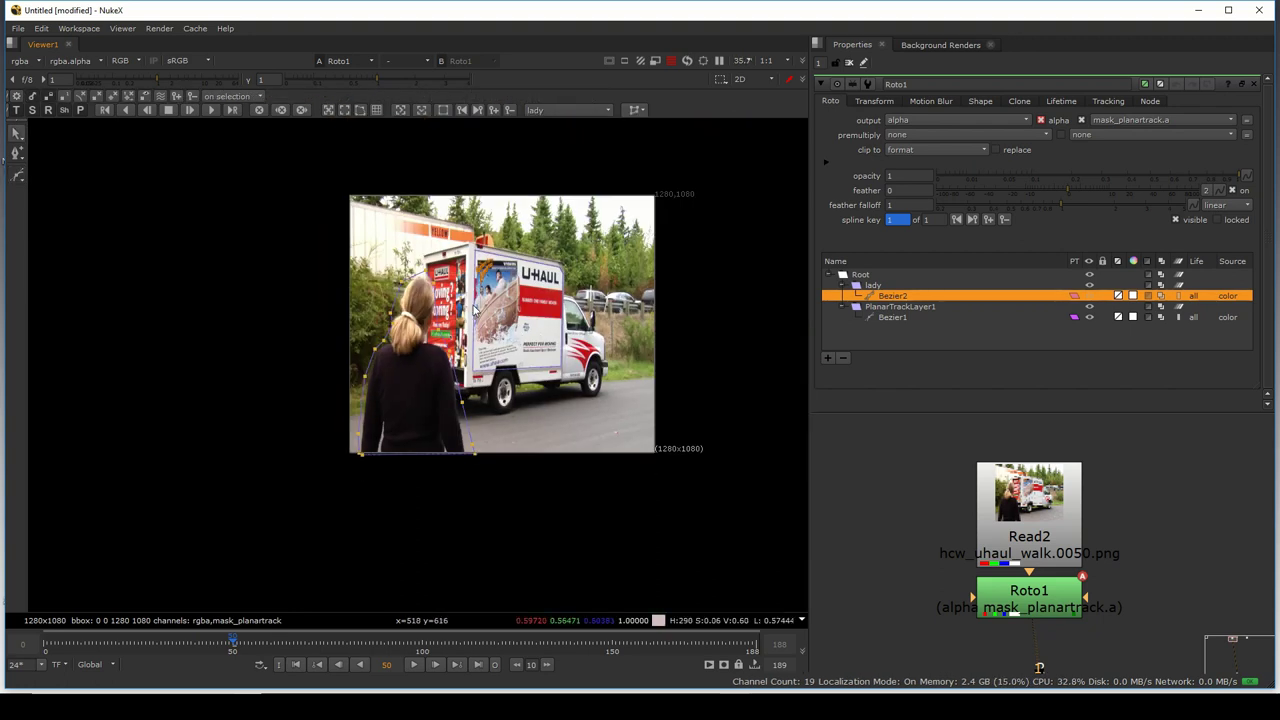
{"action": "scroll", "coordinate": [367, 282], "scroll_direction": "up", "scroll_amount": 2}
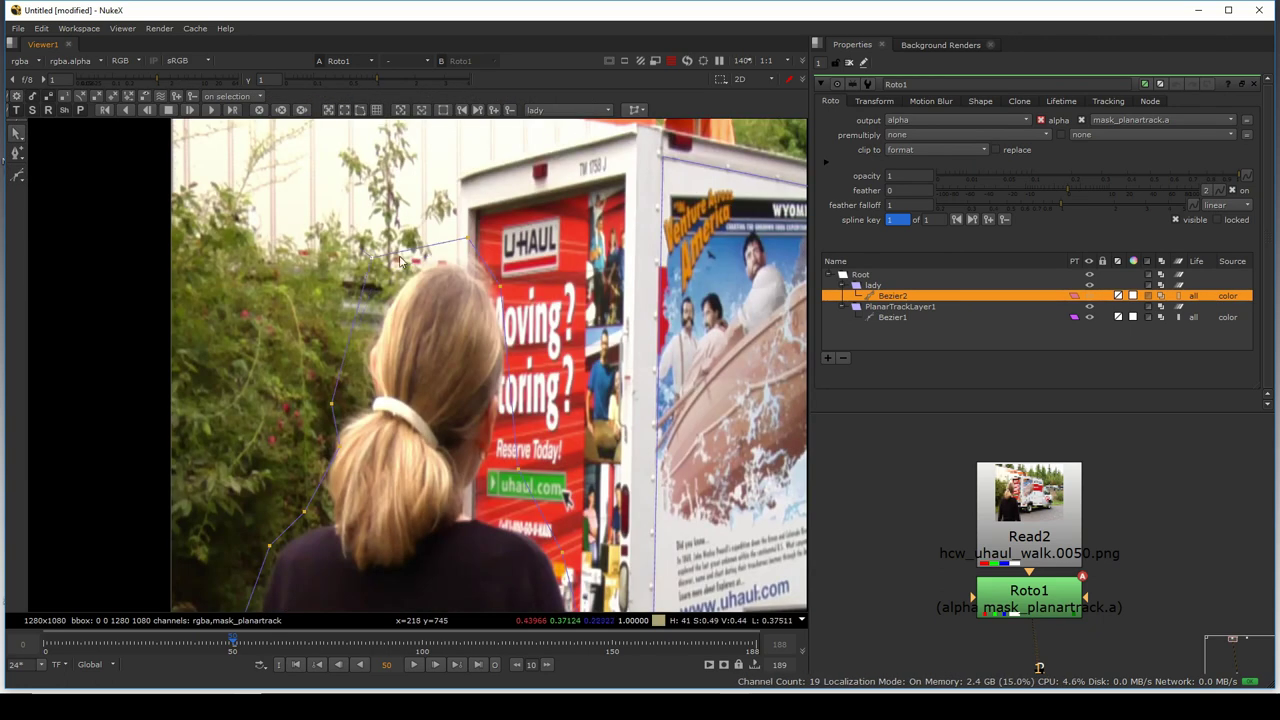
{"action": "scroll", "coordinate": [500, 288], "scroll_direction": "down", "scroll_amount": 3}
{"action": "left_click_drag", "start_coordinate": [408, 399], "coordinate": [307, 392]}
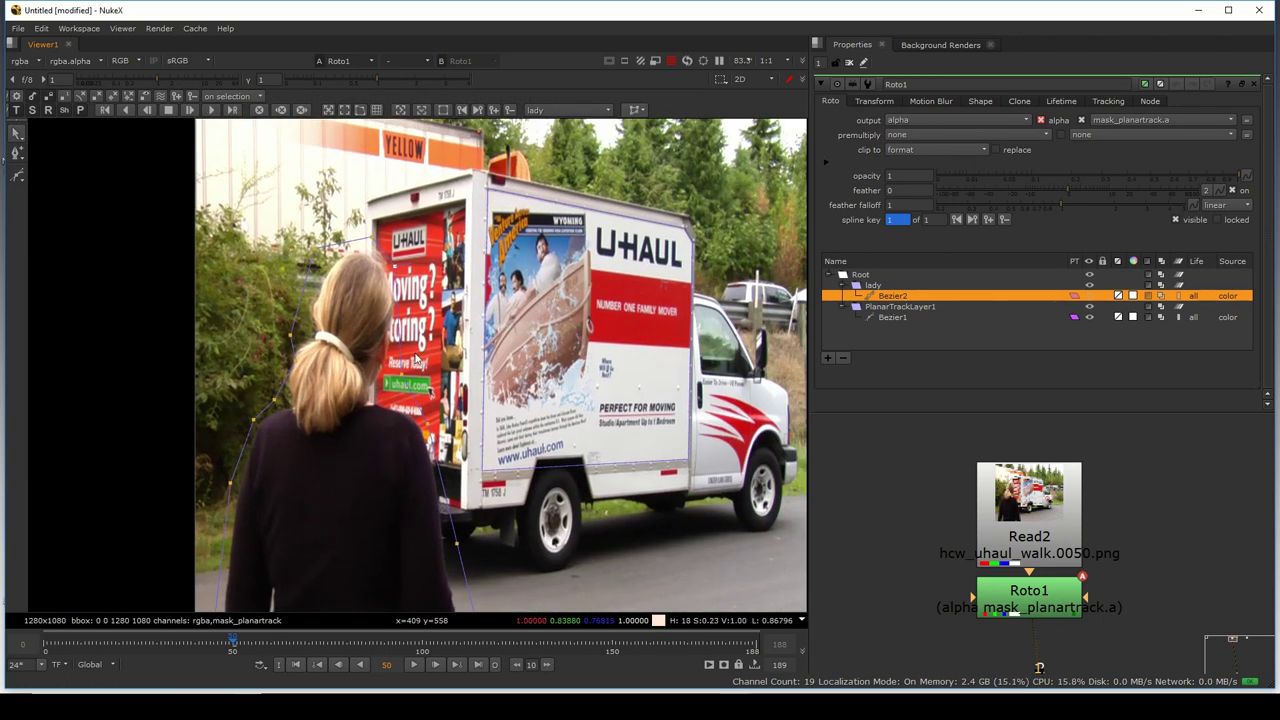
{"action": "scroll", "coordinate": [307, 392], "scroll_direction": "up", "scroll_amount": 2}
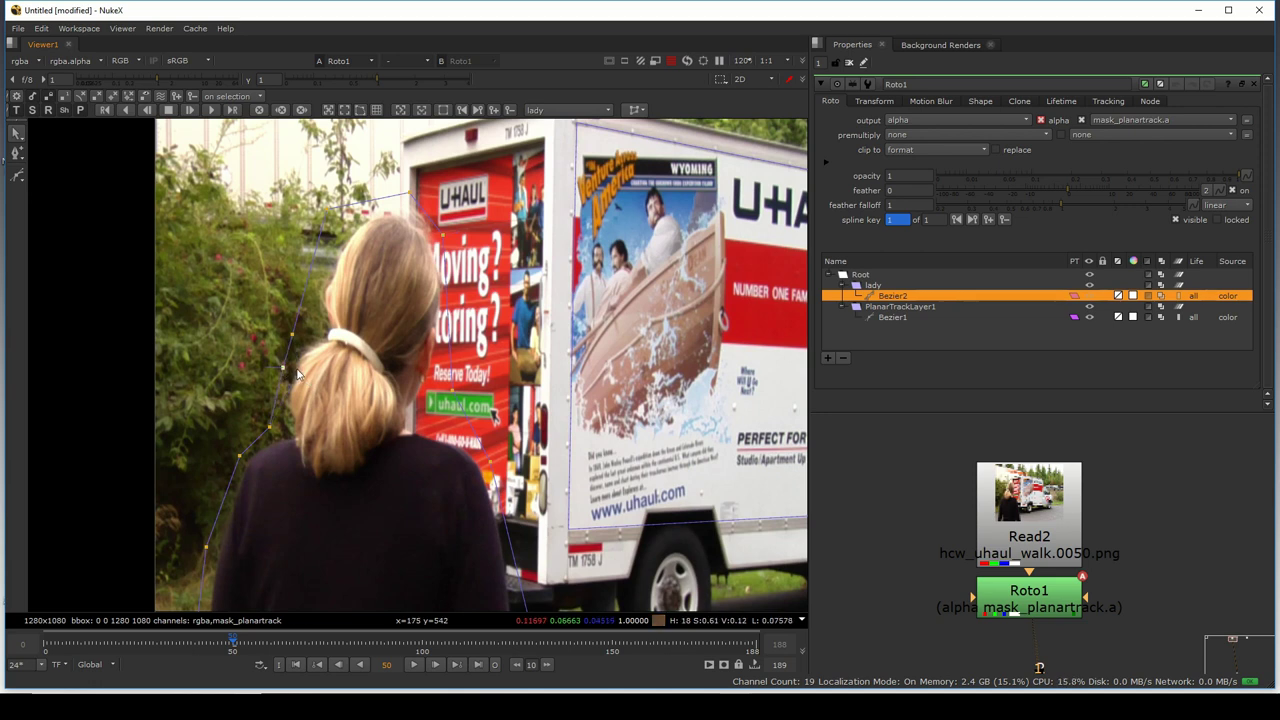
{"action": "scroll", "coordinate": [297, 374], "scroll_direction": "down", "scroll_amount": 2}
{"action": "scroll", "coordinate": [320, 440], "scroll_direction": "up", "scroll_amount": 2}
{"action": "scroll", "coordinate": [337, 497], "scroll_direction": "down", "scroll_amount": 2}
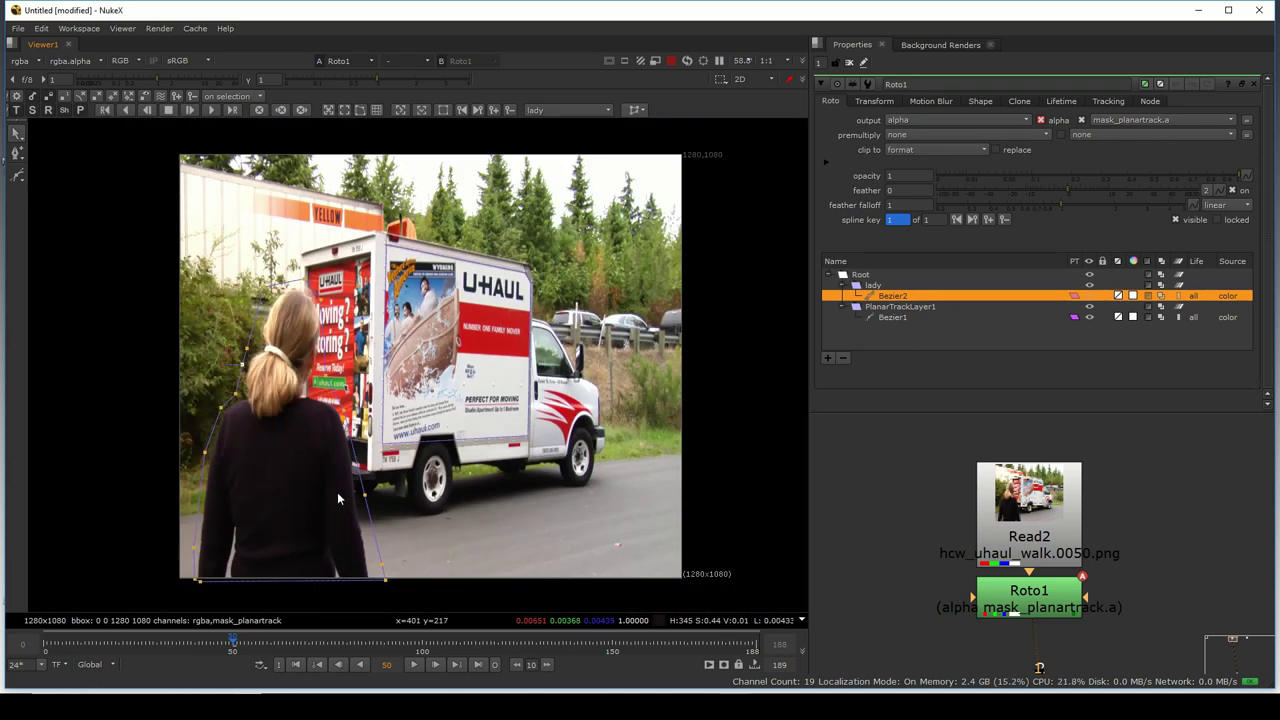
{"action": "left_click_drag", "start_coordinate": [337, 493], "coordinate": [409, 481]}
- Reposition the woman's shape around her at frame 60 and adjust the points beside her hair and shoulder
{"action": "left_click", "coordinate": [547, 664]}
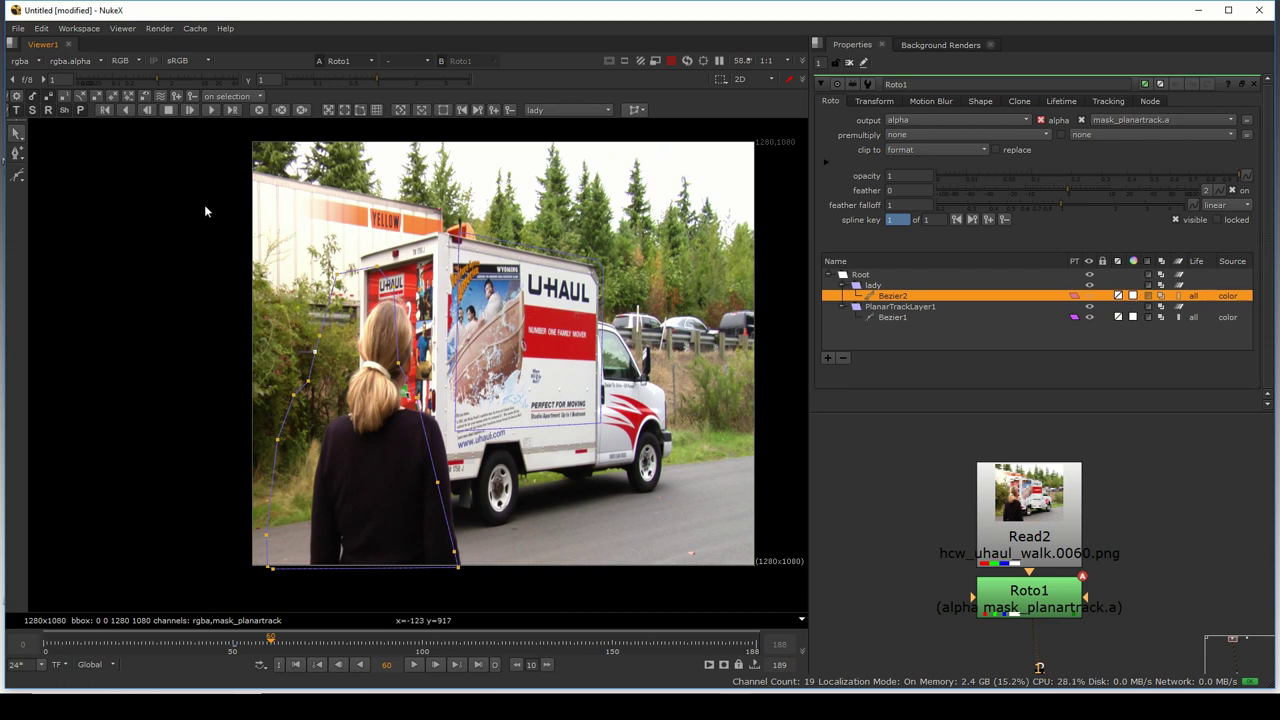
{"action": "left_click_drag", "start_coordinate": [205, 211], "coordinate": [503, 600]}
{"action": "left_click_drag", "start_coordinate": [362, 418], "coordinate": [483, 335]}
{"action": "scroll", "coordinate": [470, 320], "scroll_direction": "up", "scroll_amount": 3}
{"action": "left_click_drag", "start_coordinate": [270, 272], "coordinate": [385, 488]}
{"action": "scroll", "coordinate": [322, 360], "scroll_direction": "down", "scroll_amount": 2}
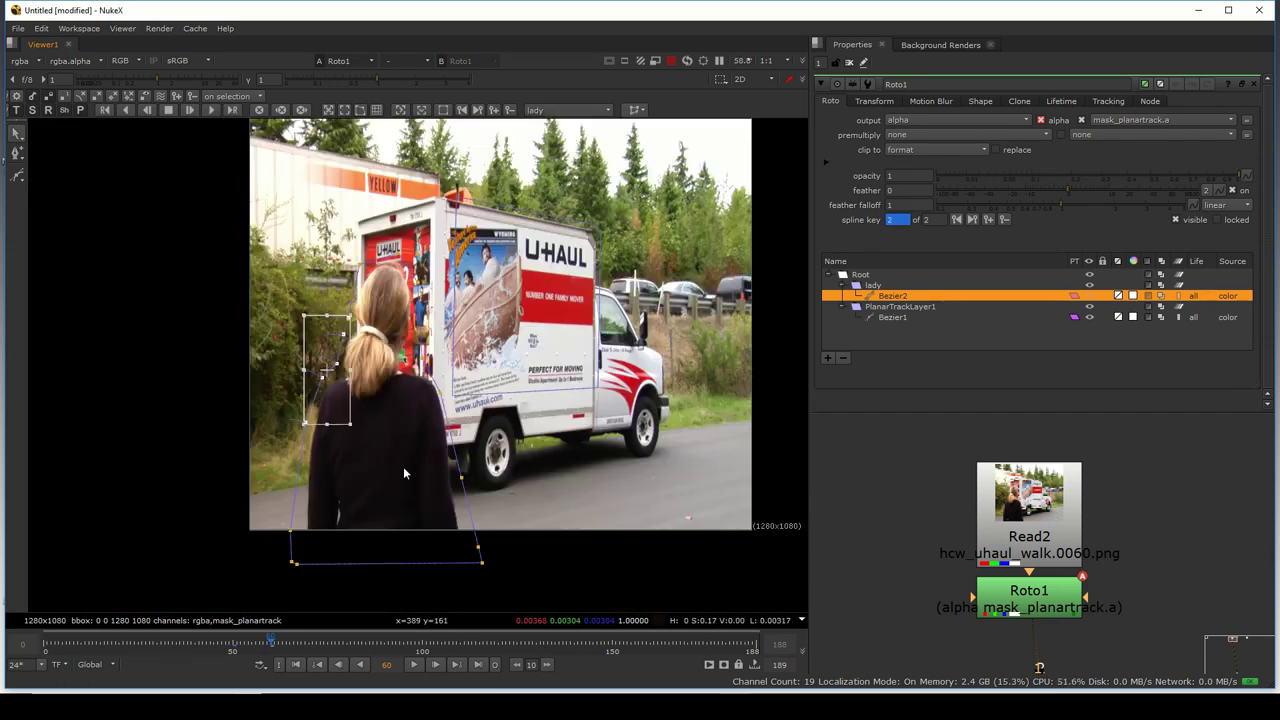
{"action": "scroll", "coordinate": [404, 470], "scroll_direction": "up", "scroll_amount": 3}
{"action": "scroll", "coordinate": [330, 440], "scroll_direction": "down", "scroll_amount": 2}
{"action": "scroll", "coordinate": [290, 250], "scroll_direction": "up", "scroll_amount": 4}
{"action": "scroll", "coordinate": [318, 288], "scroll_direction": "down", "scroll_amount": 5}
{"action": "left_click_drag", "start_coordinate": [355, 302], "coordinate": [528, 372]}
- Advance to frame 70 and reposition the woman's whole shape over her
{"action": "left_click", "coordinate": [547, 664]}
{"action": "scroll", "coordinate": [446, 338], "scroll_direction": "up", "scroll_amount": 2}
{"action": "scroll", "coordinate": [446, 338], "scroll_direction": "up", "scroll_amount": 2}
{"action": "key", "text": "ctrl+a"}
{"action": "scroll", "coordinate": [446, 368], "scroll_direction": "down", "scroll_amount": 3}
- Advance to frame 80 and move all points of the woman's shape to match her position
{"action": "left_click", "coordinate": [547, 664]}
{"action": "scroll", "coordinate": [445, 400], "scroll_direction": "up", "scroll_amount": 3}
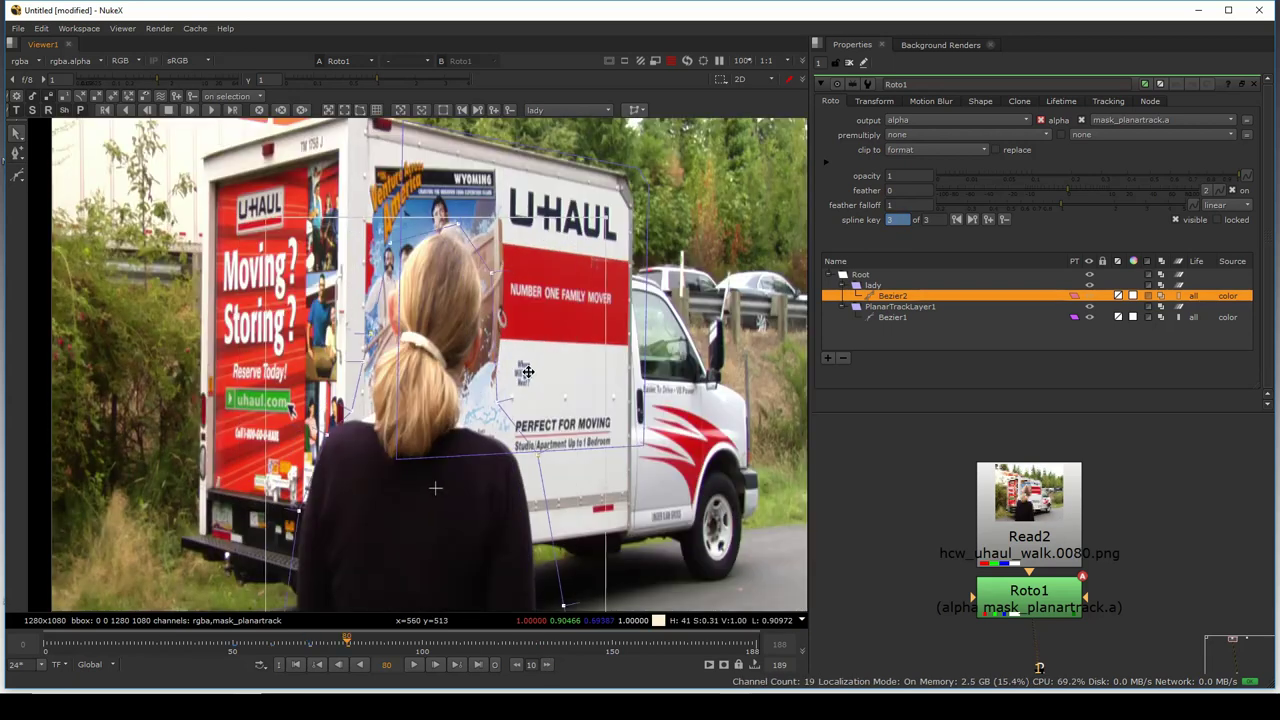
{"action": "scroll", "coordinate": [527, 372], "scroll_direction": "up", "scroll_amount": 1}
{"action": "scroll", "coordinate": [500, 360], "scroll_direction": "down", "scroll_amount": 3}
{"action": "scroll", "coordinate": [470, 350], "scroll_direction": "up", "scroll_amount": 3}
{"action": "scroll", "coordinate": [444, 341], "scroll_direction": "down", "scroll_amount": 1}
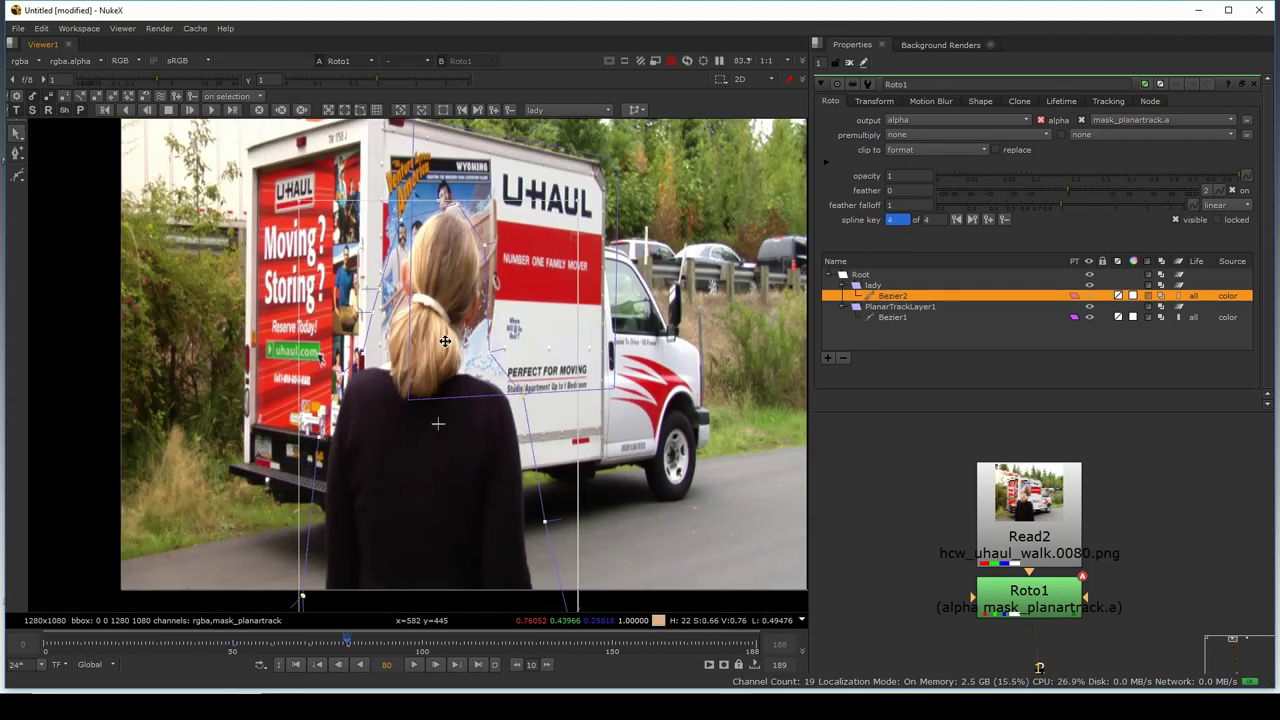
{"action": "scroll", "coordinate": [445, 341], "scroll_direction": "down", "scroll_amount": 2}
- Reposition the woman's shape at frame 100 and align its lower points around her body
{"action": "left_click", "coordinate": [547, 664]}
{"action": "left_click", "coordinate": [547, 664]}
{"action": "scroll", "coordinate": [490, 303], "scroll_direction": "up", "scroll_amount": 4}
{"action": "left_click_drag", "start_coordinate": [375, 334], "coordinate": [449, 309]}
{"action": "scroll", "coordinate": [447, 307], "scroll_direction": "down", "scroll_amount": 3}
{"action": "left_click_drag", "start_coordinate": [290, 609], "coordinate": [600, 310]}
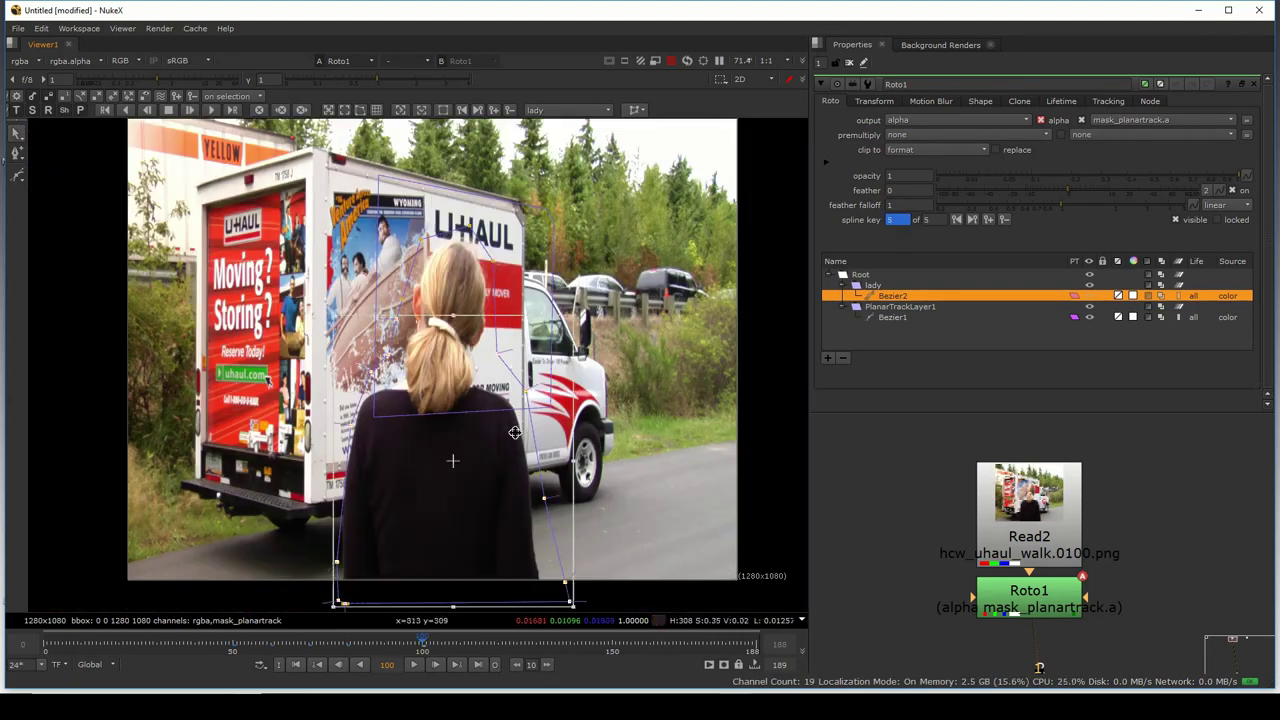
{"action": "scroll", "coordinate": [514, 432], "scroll_direction": "up", "scroll_amount": 1}
{"action": "scroll", "coordinate": [376, 346], "scroll_direction": "down", "scroll_amount": 2}
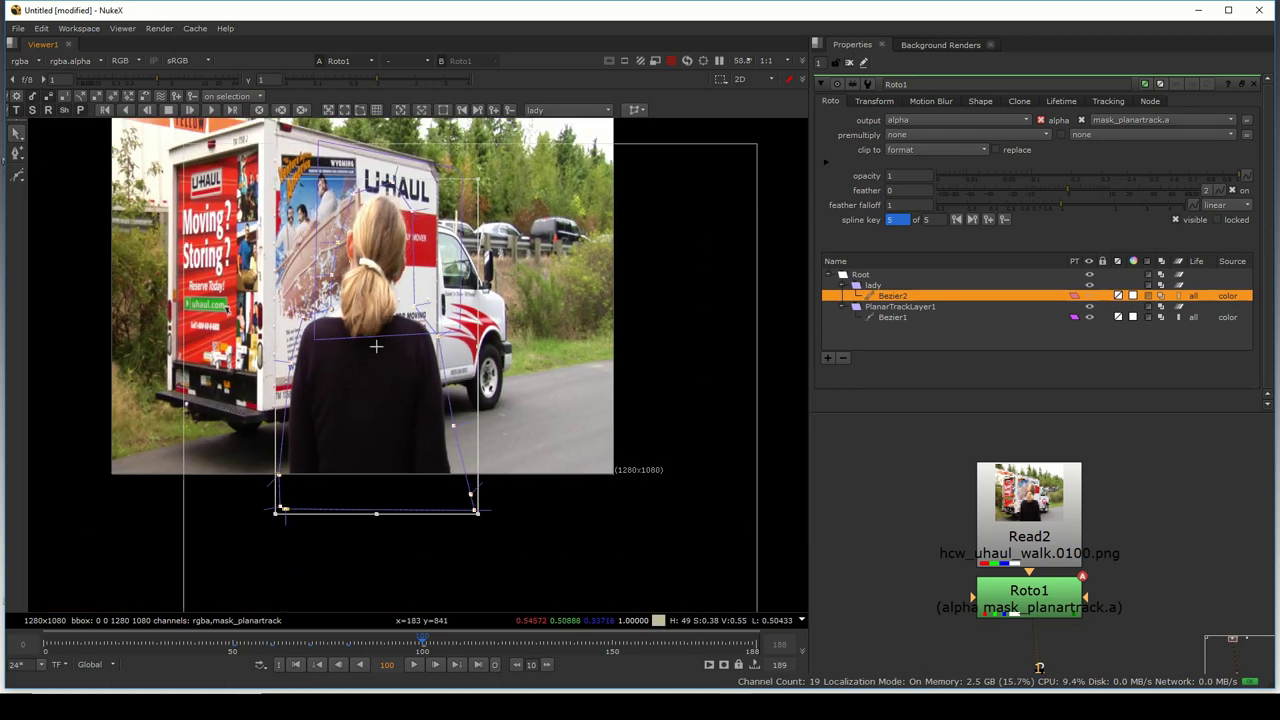
- Select all points of the woman's shape, then move and enlarge it to surround her at frame 150
{"action": "left_click_drag", "start_coordinate": [183, 143], "coordinate": [757, 612]}
{"action": "left_click", "coordinate": [612, 644]}
{"action": "left_click_drag", "start_coordinate": [428, 354], "coordinate": [523, 348]}
{"action": "left_click_drag", "start_coordinate": [624, 515], "coordinate": [687, 606]}
{"action": "left_click_drag", "start_coordinate": [542, 488], "coordinate": [566, 529]}
{"action": "left_click_drag", "start_coordinate": [462, 432], "coordinate": [469, 441]}
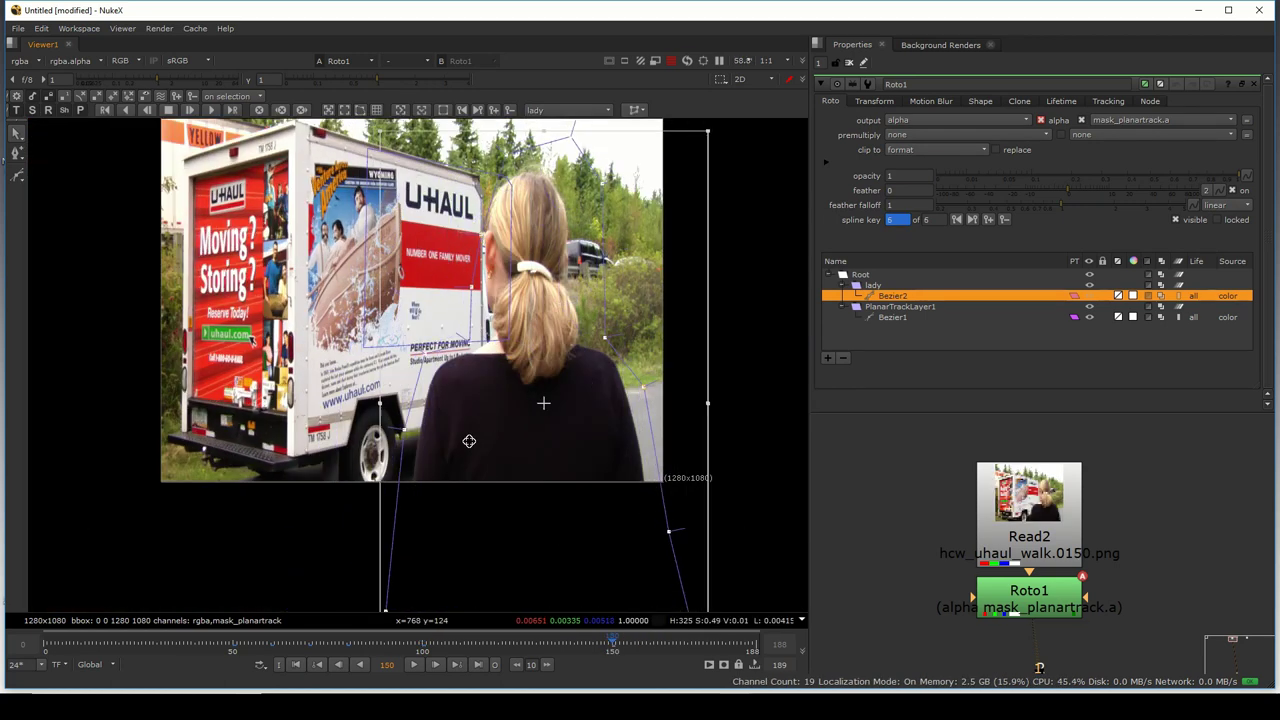
- Move the woman's shape over her at frame 187 near the end of the clip
{"action": "left_click_drag", "start_coordinate": [718, 404], "coordinate": [717, 390]}
{"action": "mouse_move", "coordinate": [590, 460]}
{"action": "left_mouse_down"}
{"action": "mouse_move", "coordinate": [599, 454]}
{"action": "mouse_move", "coordinate": [598, 478]}
{"action": "left_mouse_up"}
{"action": "left_click", "coordinate": [752, 644]}
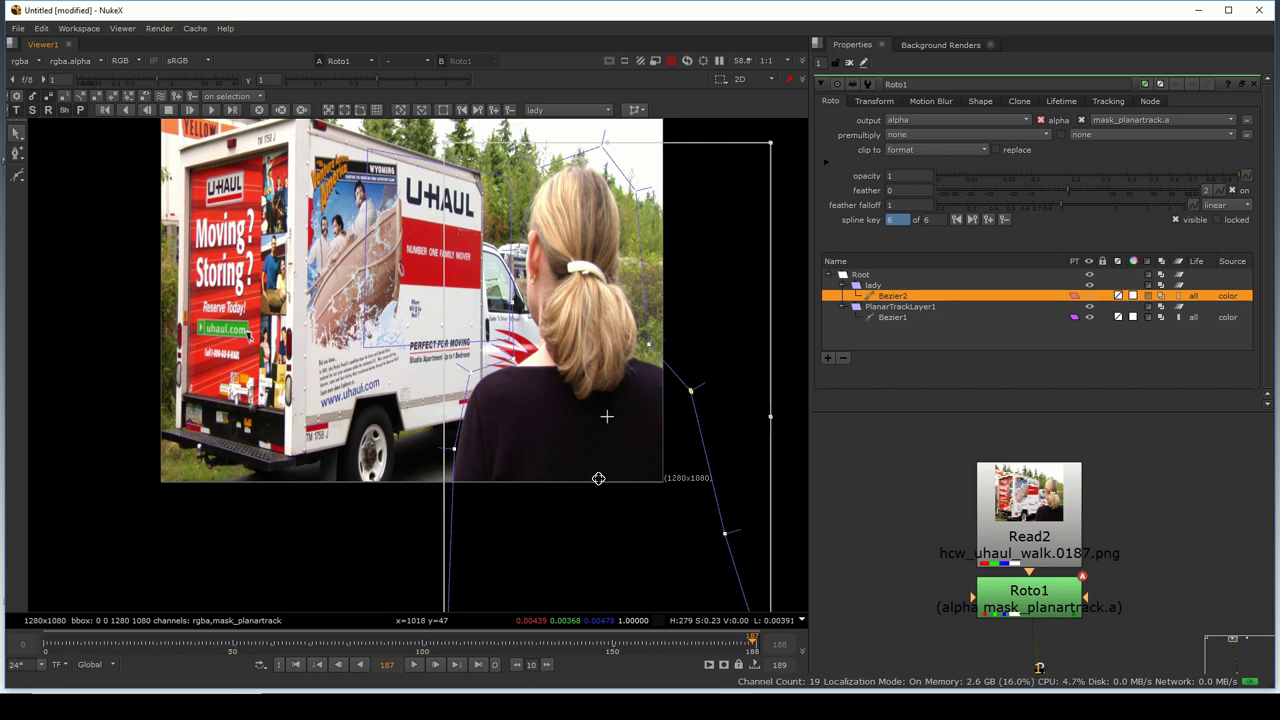
- Correct the shape's position around the woman at about frames 125, 113 and 91
{"action": "left_click_drag", "start_coordinate": [613, 645], "coordinate": [517, 647]}
{"action": "left_click_drag", "start_coordinate": [498, 514], "coordinate": [475, 512]}
{"action": "left_click", "coordinate": [471, 646]}
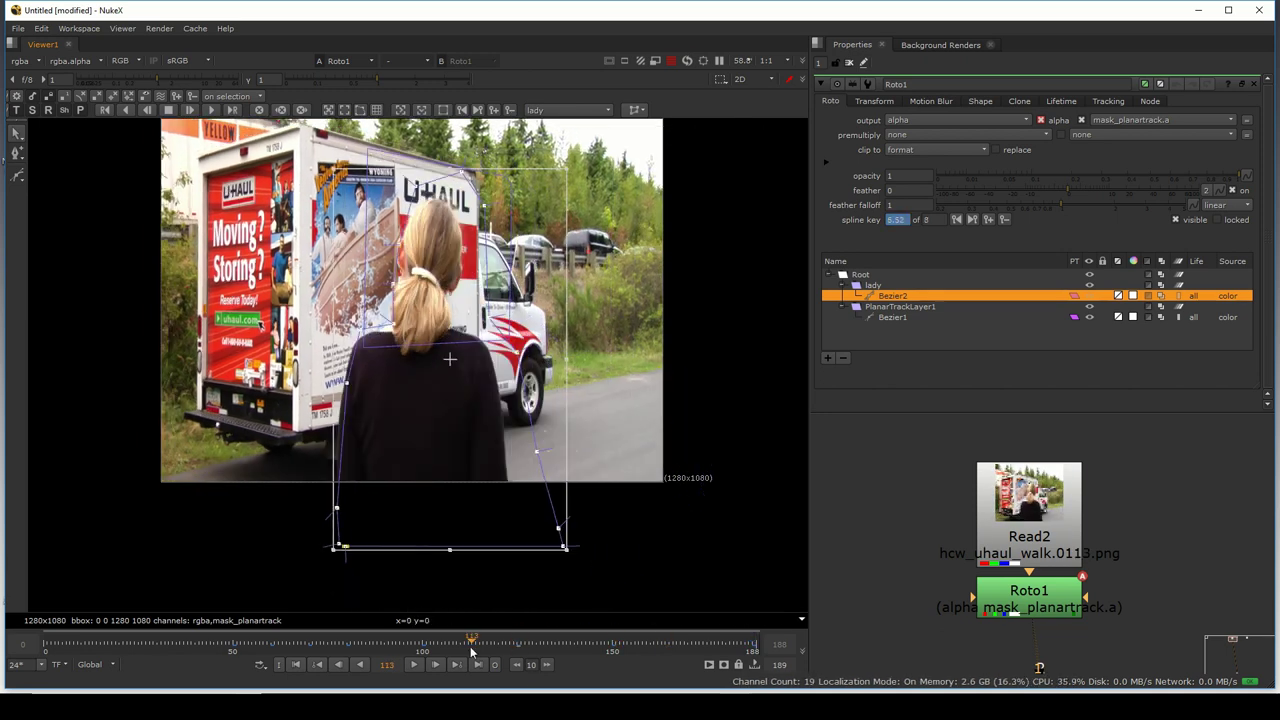
{"action": "left_click_drag", "start_coordinate": [470, 646], "coordinate": [387, 645]}
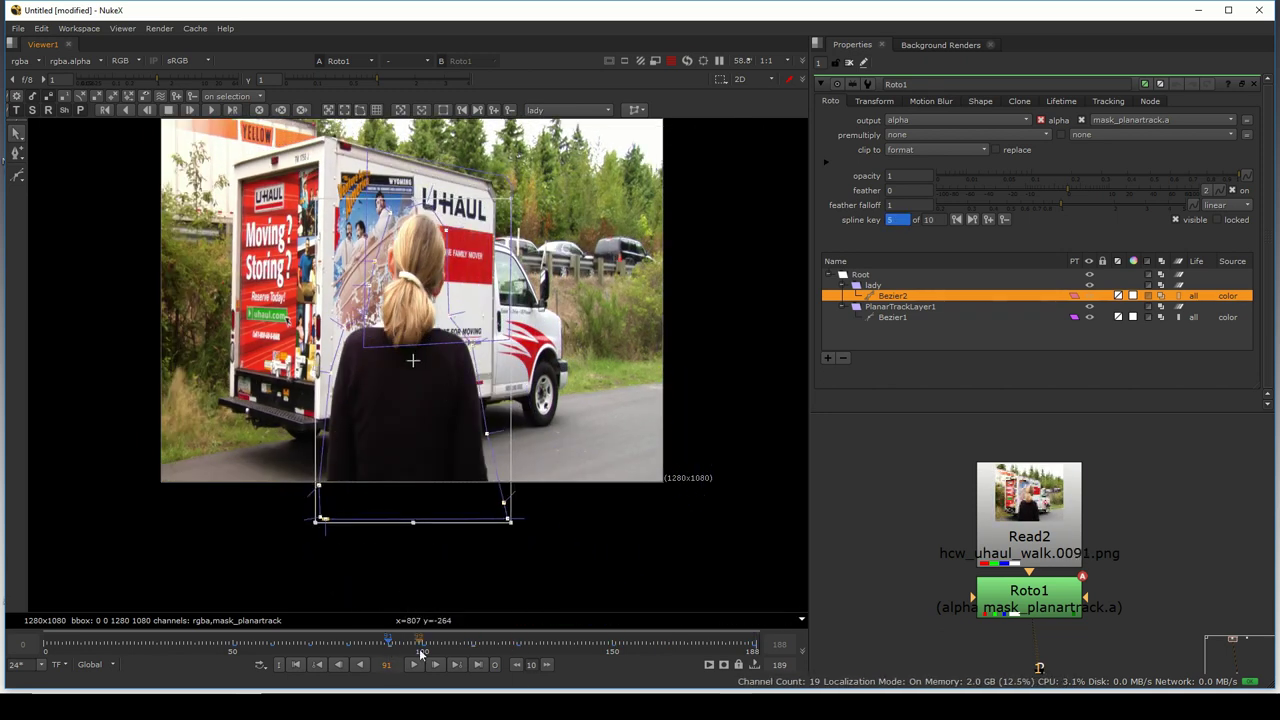
{"action": "left_click", "coordinate": [420, 650]}
{"action": "left_click_drag", "start_coordinate": [515, 242], "coordinate": [577, 248]}
{"action": "scroll", "coordinate": [577, 248], "scroll_direction": "up", "scroll_amount": 2}
{"action": "scroll", "coordinate": [450, 352], "scroll_direction": "down", "scroll_amount": 2}
{"action": "left_click", "coordinate": [472, 645]}
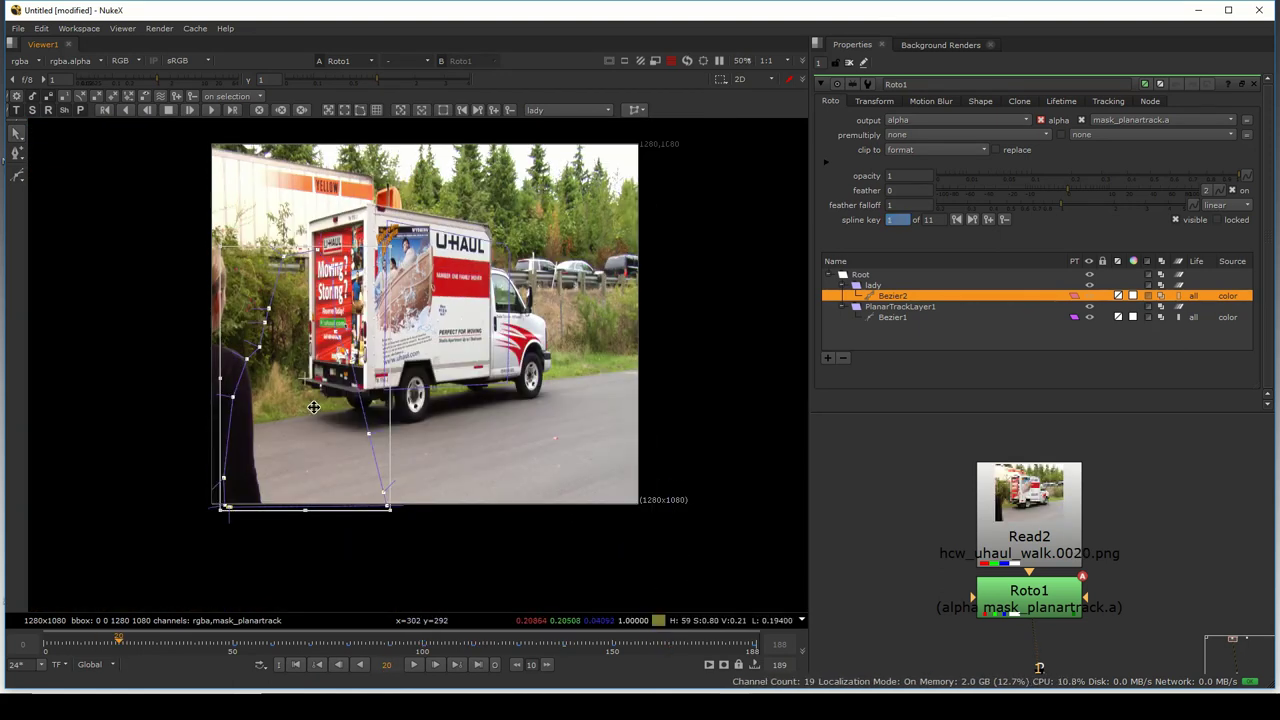
- Reposition the shape over the woman at frames 41 and 11 and at the start of the clip
{"action": "left_click_drag", "start_coordinate": [313, 407], "coordinate": [435, 434]}
{"action": "left_click", "coordinate": [232, 645]}
{"action": "scroll", "coordinate": [410, 498], "scroll_direction": "up", "scroll_amount": 2}
{"action": "left_click", "coordinate": [203, 645]}
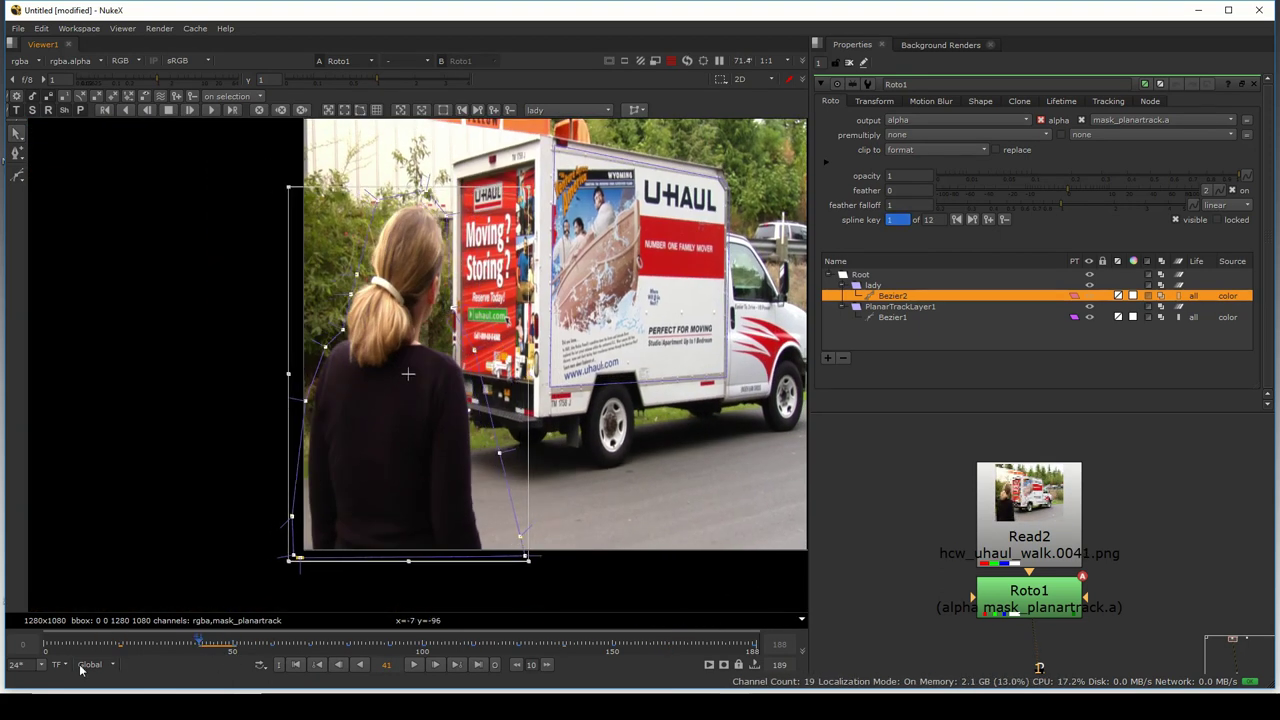
{"action": "left_click", "coordinate": [86, 645]}
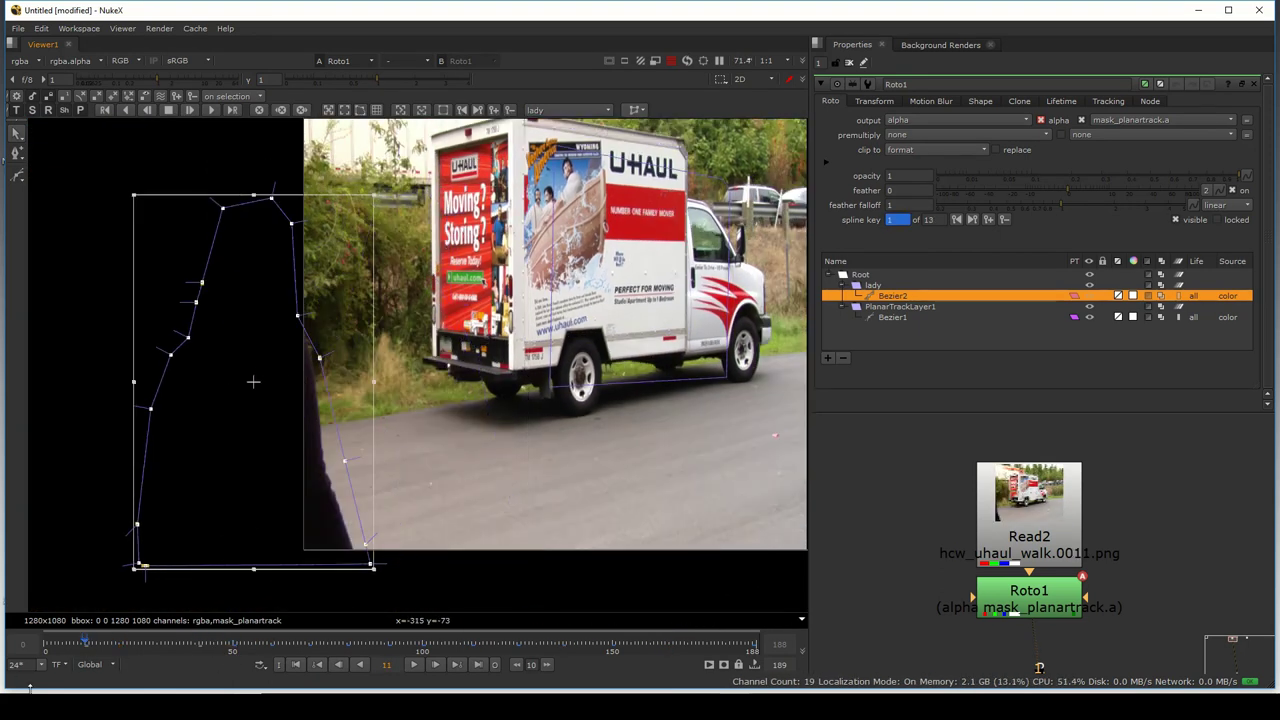
{"action": "left_click", "coordinate": [48, 646]}
{"action": "left_click_drag", "start_coordinate": [254, 382], "coordinate": [176, 400]}
- Check the woman's outline at several frames up to frame 168 and play the clip through to about frame 147
{"action": "left_click", "coordinate": [166, 649]}
{"action": "left_click", "coordinate": [308, 646]}
{"action": "scroll", "coordinate": [474, 451], "scroll_direction": "up", "scroll_amount": 1}
{"action": "left_click", "coordinate": [680, 646]}
{"action": "left_click_drag", "start_coordinate": [640, 520], "coordinate": [494, 473]}
{"action": "scroll", "coordinate": [494, 473], "scroll_direction": "down", "scroll_amount": 2}
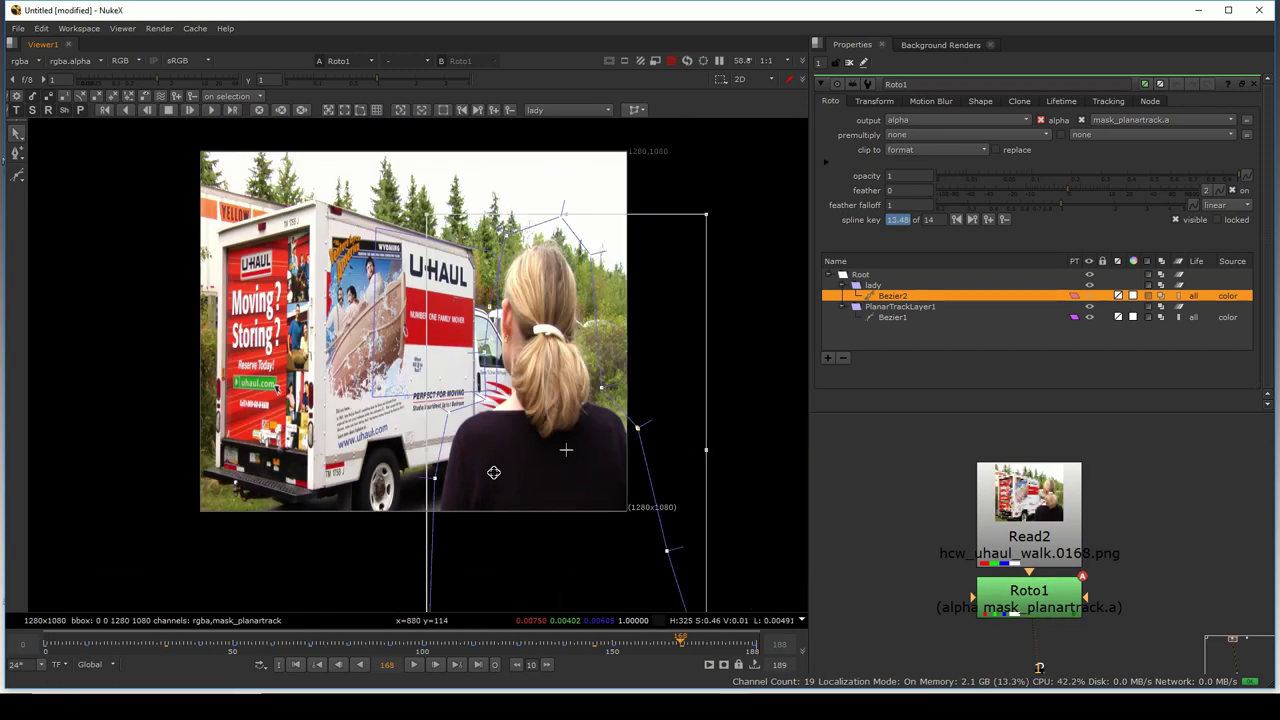
{"action": "scroll", "coordinate": [612, 362], "scroll_direction": "up", "scroll_amount": 1}
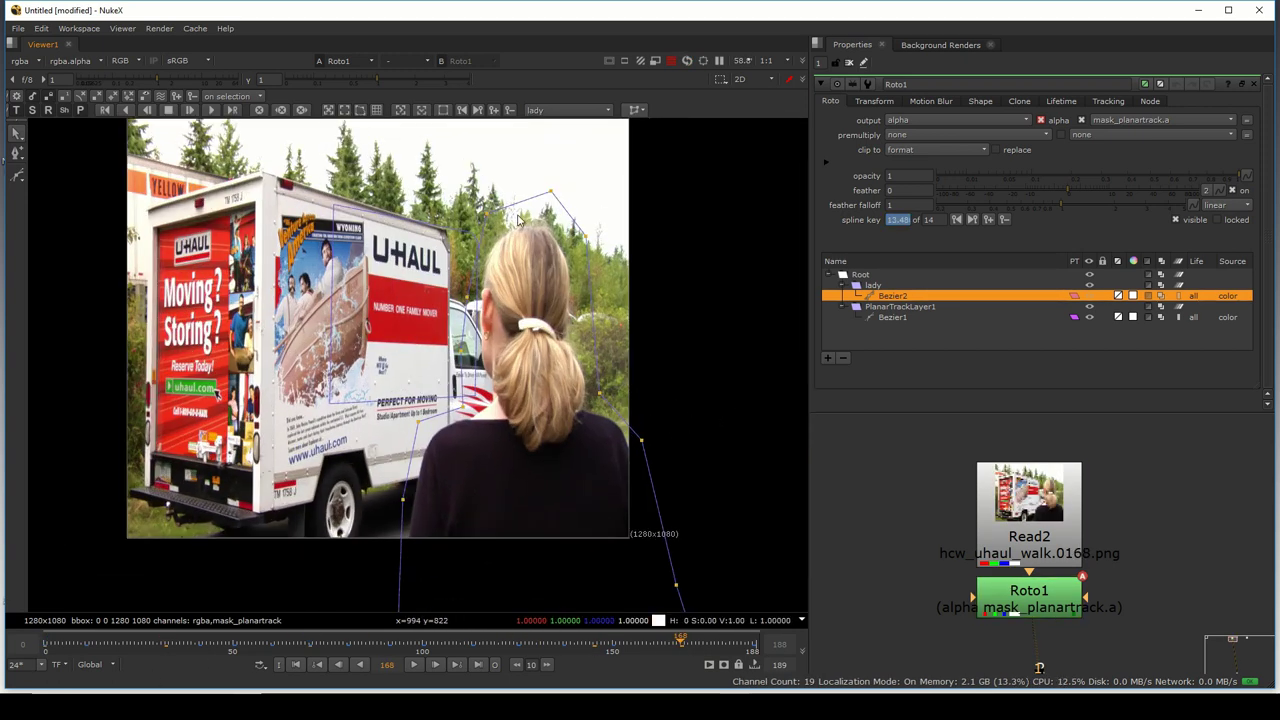
{"action": "left_click_drag", "start_coordinate": [520, 327], "coordinate": [529, 336]}
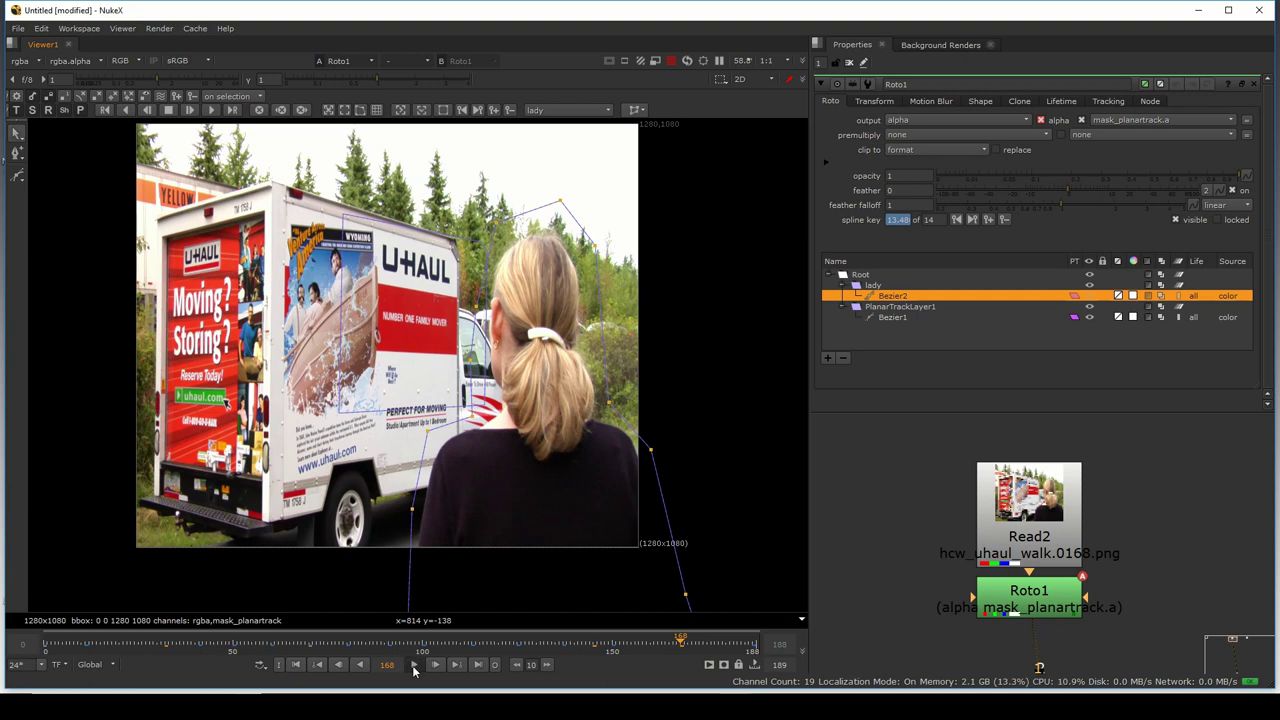
{"action": "left_click", "coordinate": [414, 666]}
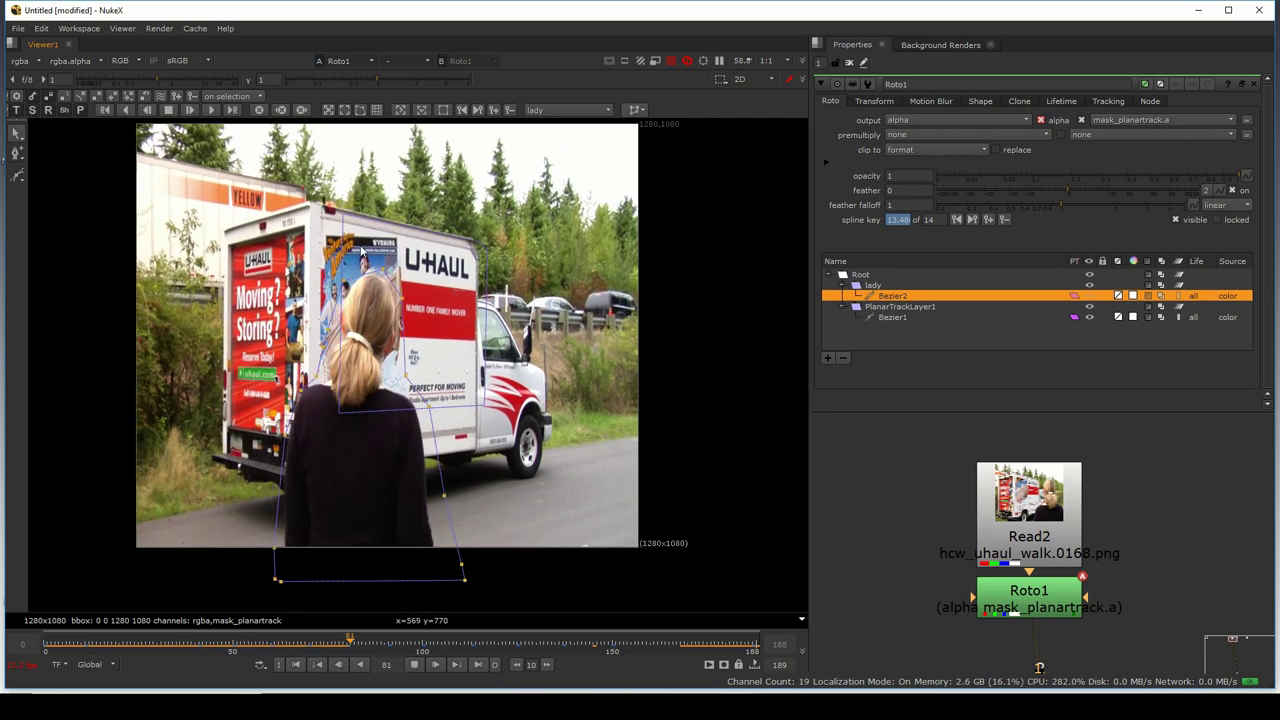
{"action": "left_click", "coordinate": [424, 666]}
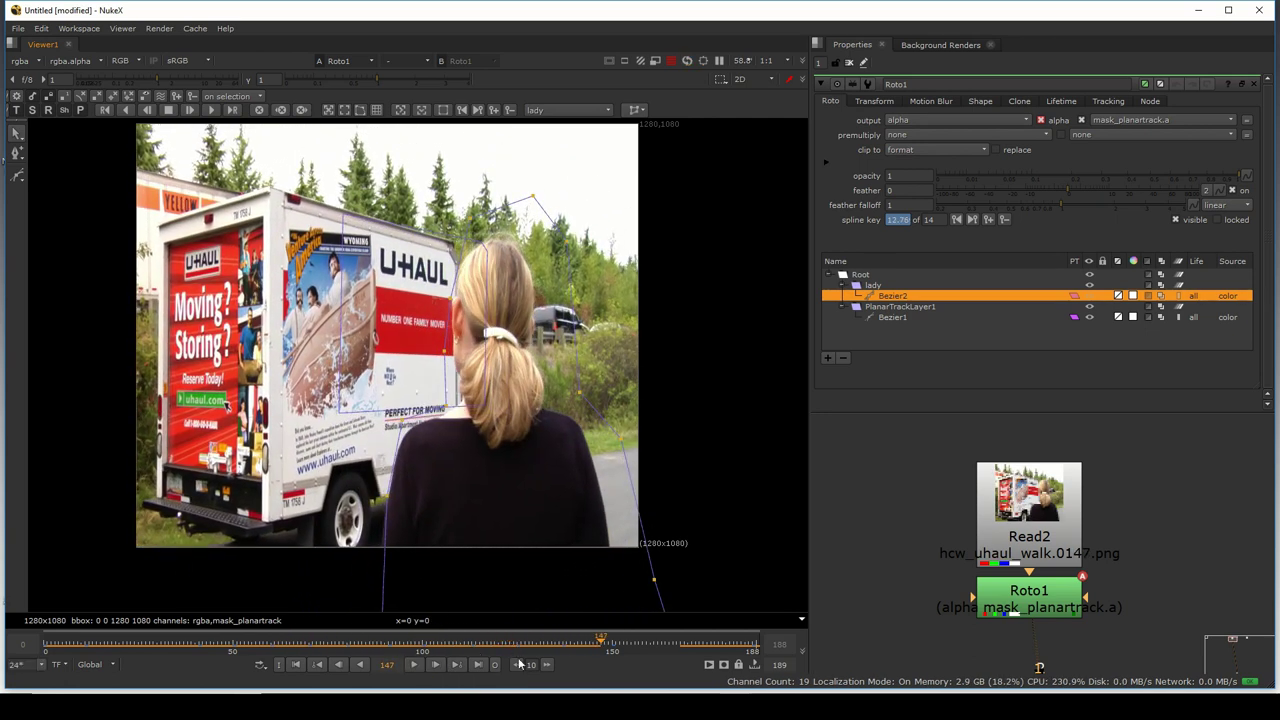
- Adjust the shoulder and lower-body points of the woman's shape at frame 107
{"action": "left_click_drag", "start_coordinate": [510, 649], "coordinate": [450, 652]}
{"action": "scroll", "coordinate": [376, 376], "scroll_direction": "up", "scroll_amount": 6}
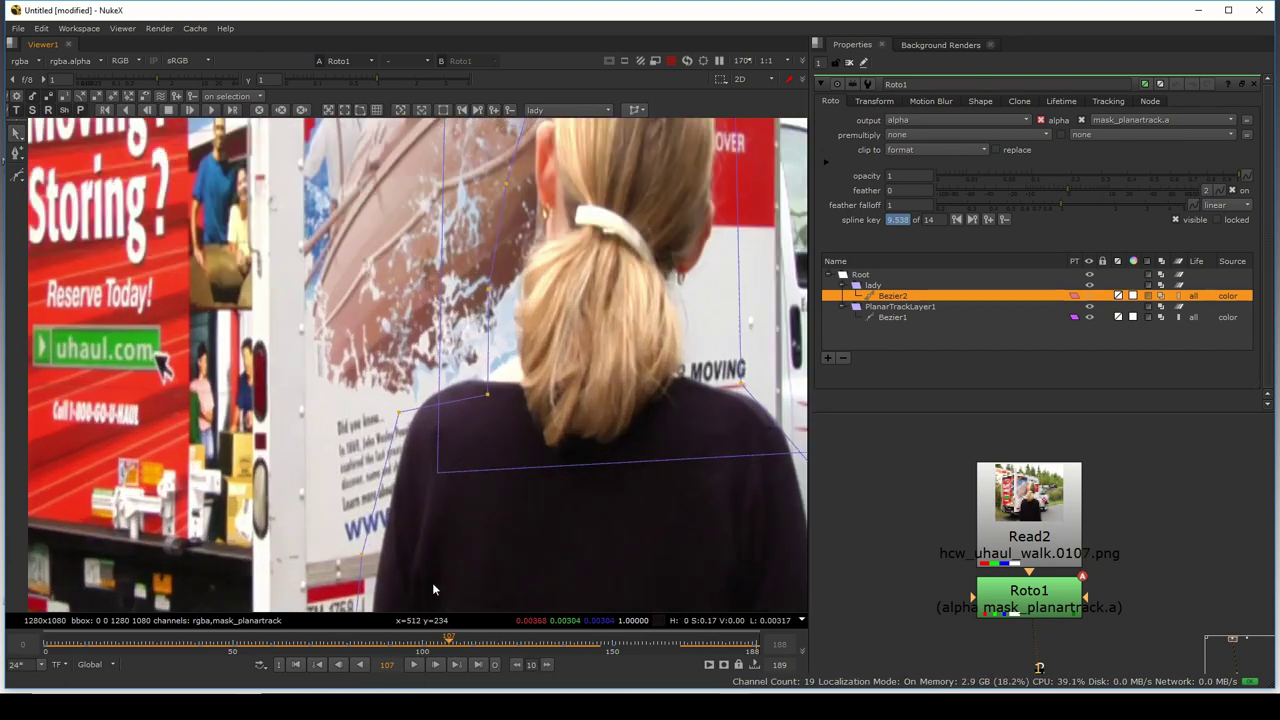
{"action": "scroll", "coordinate": [376, 376], "scroll_direction": "down", "scroll_amount": 4}
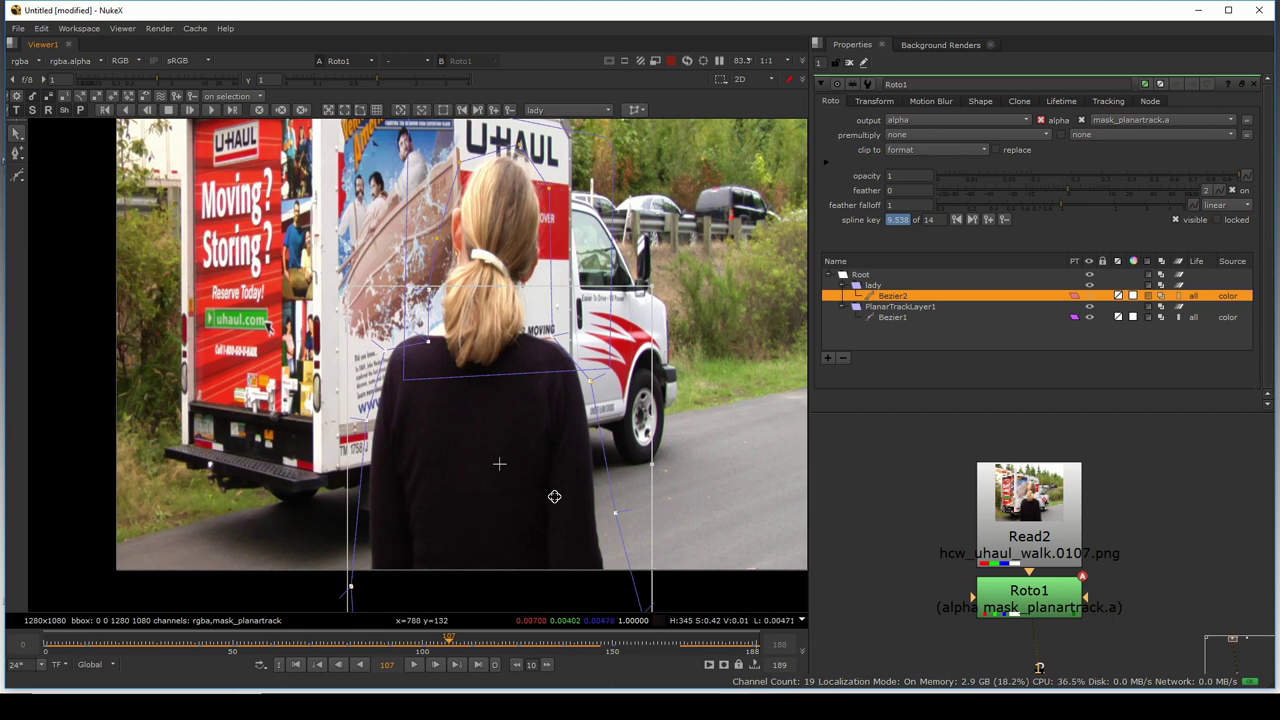
{"action": "left_click_drag", "start_coordinate": [554, 497], "coordinate": [553, 478]}
- Scrub through the clip to check the woman's shape, stop at frame 57 and select PlanarTrackLayer1
{"action": "left_click", "coordinate": [484, 664]}
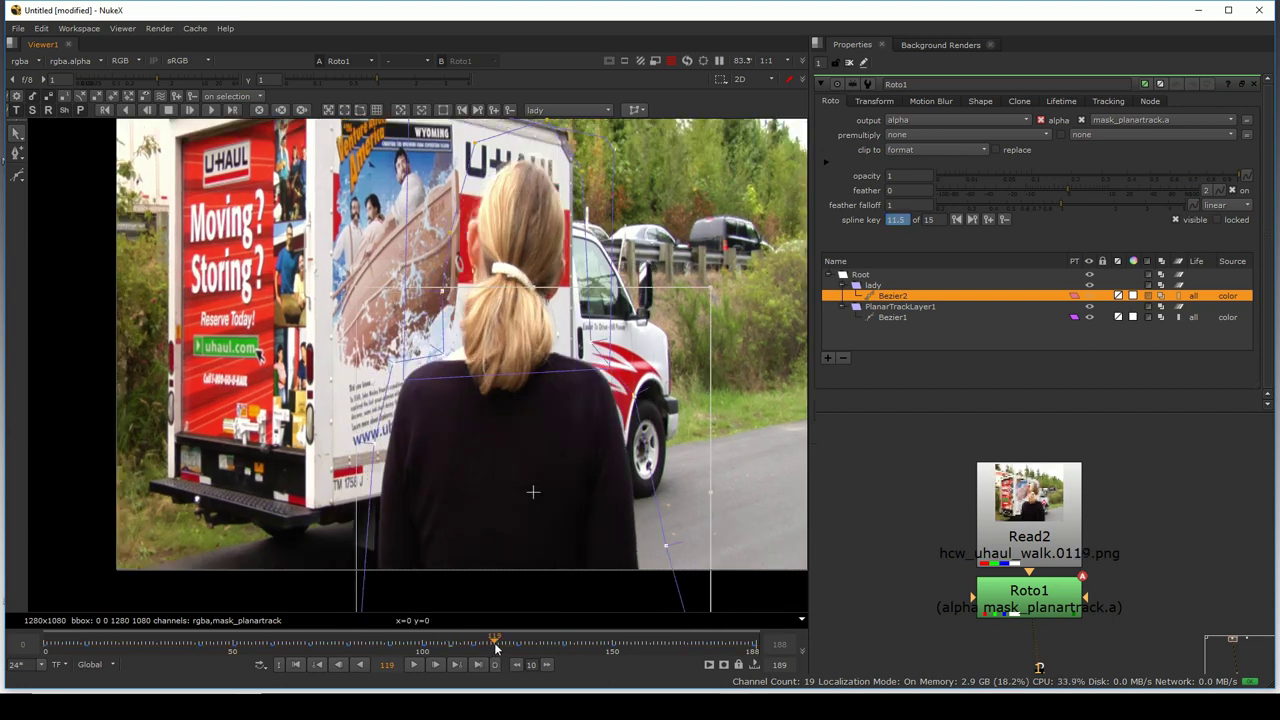
{"action": "mouse_move", "coordinate": [682, 654]}
{"action": "left_mouse_down"}
{"action": "mouse_move", "coordinate": [331, 648]}
{"action": "mouse_move", "coordinate": [278, 620]}
{"action": "mouse_move", "coordinate": [167, 601]}
{"action": "mouse_move", "coordinate": [258, 600]}
{"action": "left_mouse_up"}
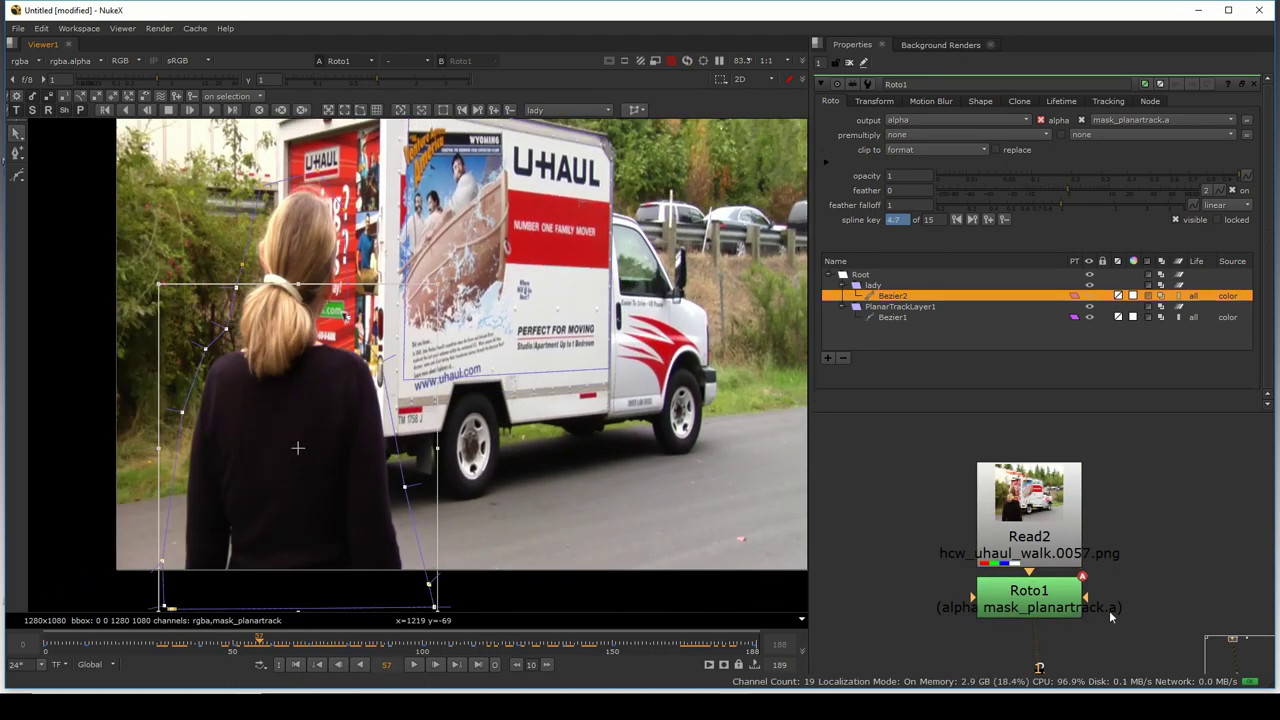
{"action": "left_click", "coordinate": [905, 307]}
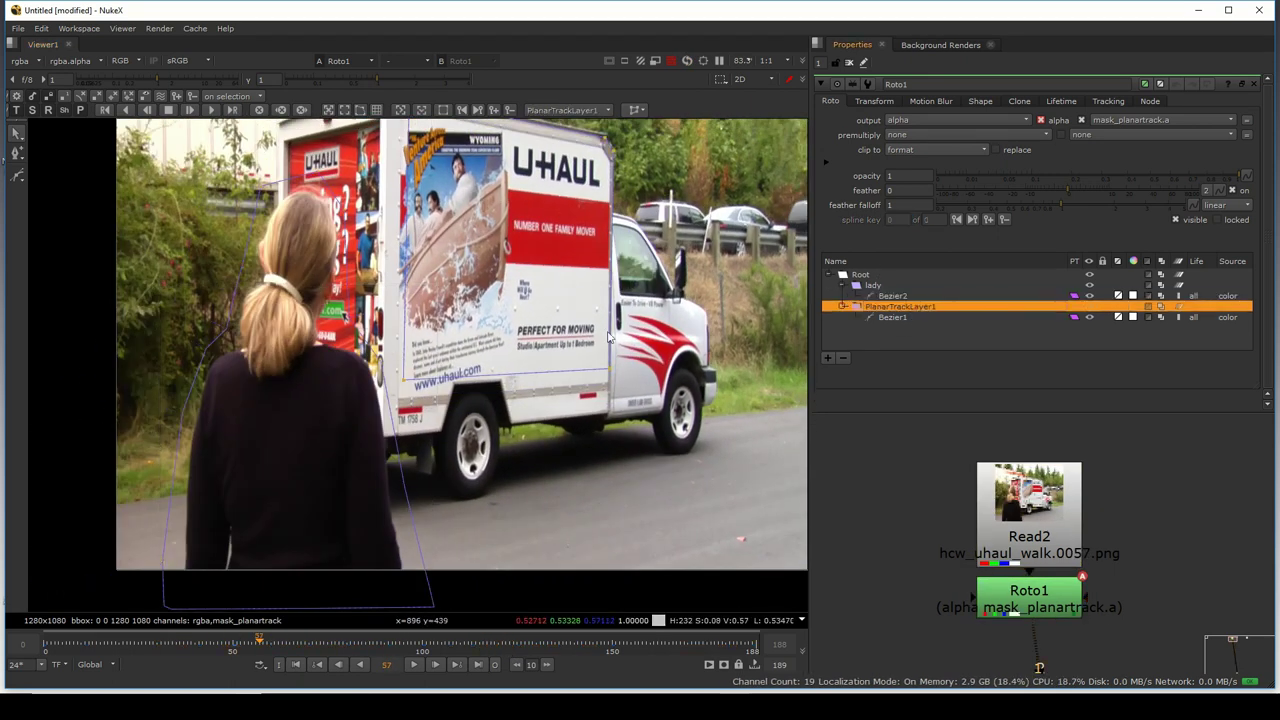
- Go to frame 50 and planar-track the truck's side panel forward to the end of the clip
{"action": "left_click_drag", "start_coordinate": [478, 221], "coordinate": [427, 297]}
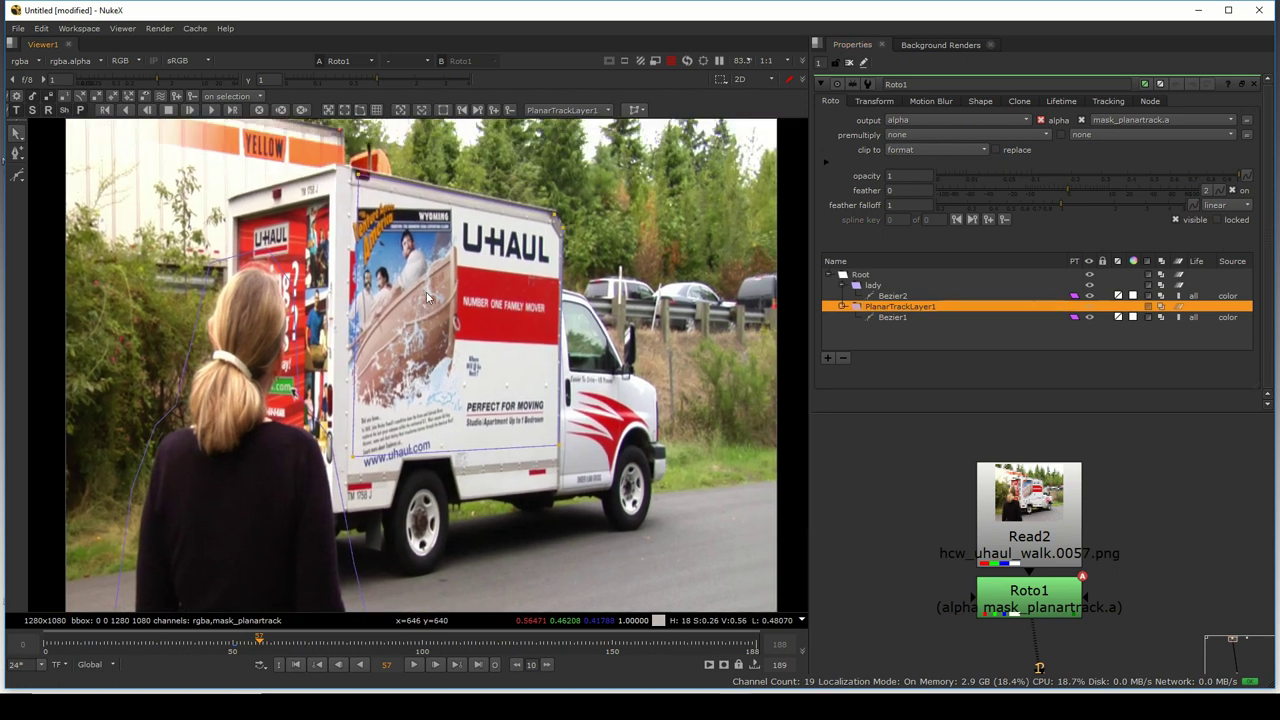
{"action": "left_click", "coordinate": [232, 645]}
{"action": "left_click_drag", "start_coordinate": [498, 272], "coordinate": [294, 198]}
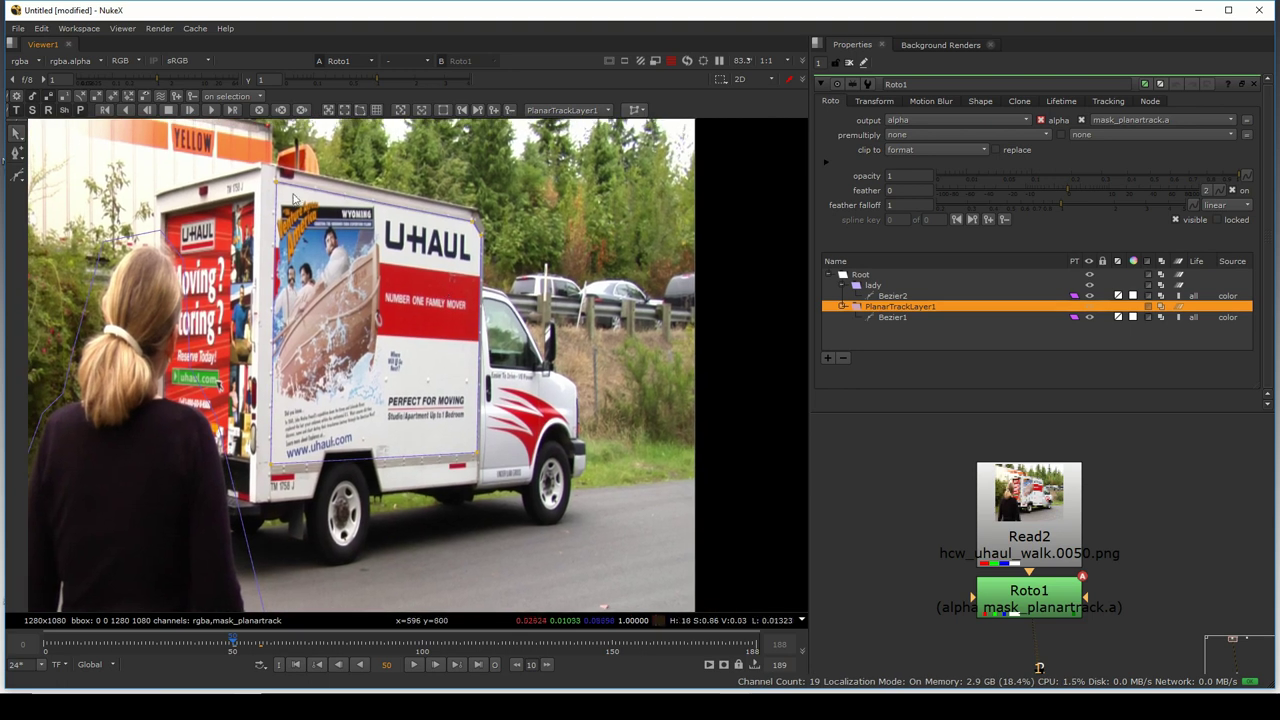
{"action": "left_click", "coordinate": [211, 110]}
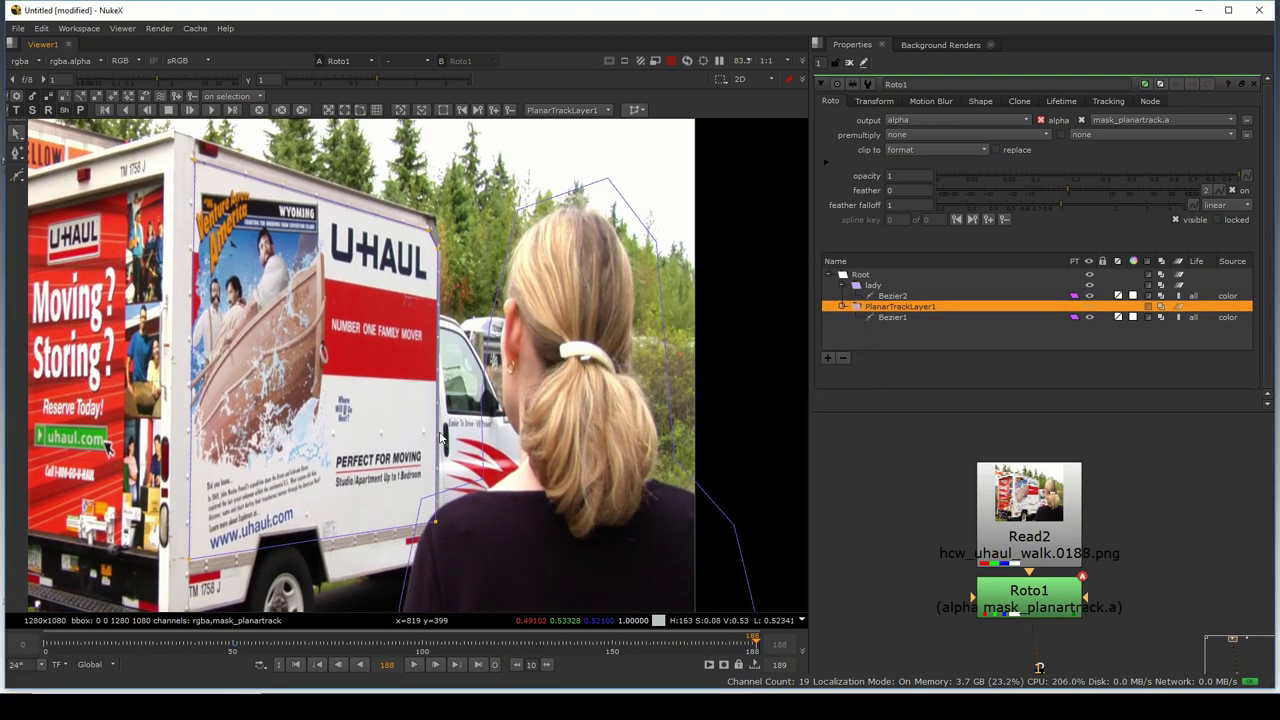
- Return to frame 50 and planar-track the side panel backward to the start of the clip
{"action": "scroll", "coordinate": [338, 462], "scroll_direction": "down", "scroll_amount": 2}
{"action": "left_click_drag", "start_coordinate": [340, 462], "coordinate": [390, 426]}
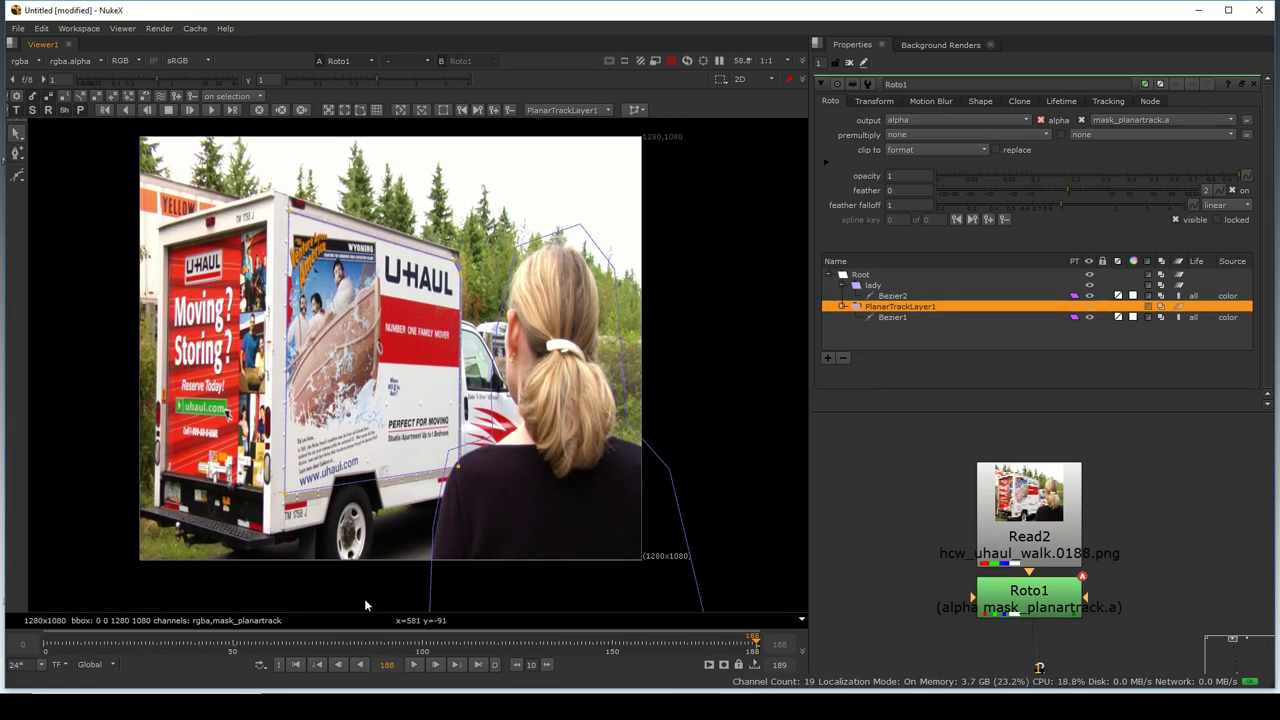
{"action": "left_click_drag", "start_coordinate": [367, 657], "coordinate": [193, 653]}
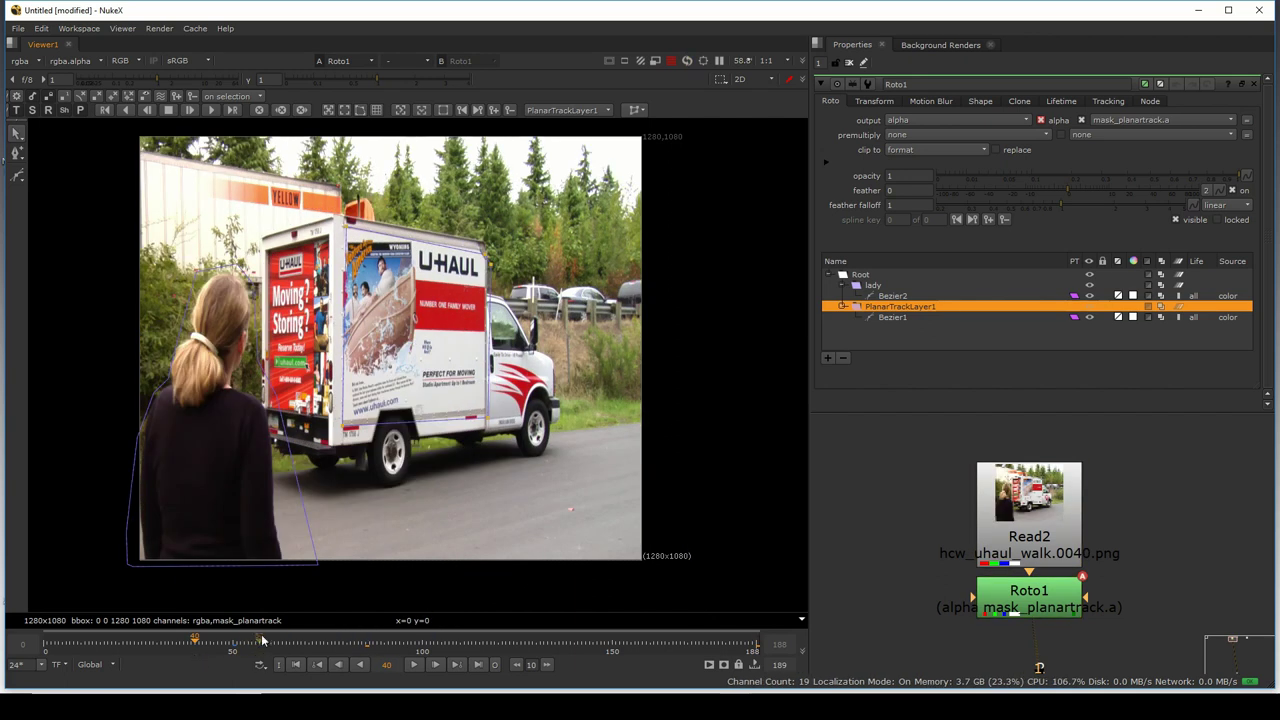
{"action": "left_click", "coordinate": [234, 650]}
{"action": "scroll", "coordinate": [418, 306], "scroll_direction": "up", "scroll_amount": 3}
{"action": "left_click_drag", "start_coordinate": [418, 306], "coordinate": [394, 306]}
{"action": "left_click", "coordinate": [128, 113]}
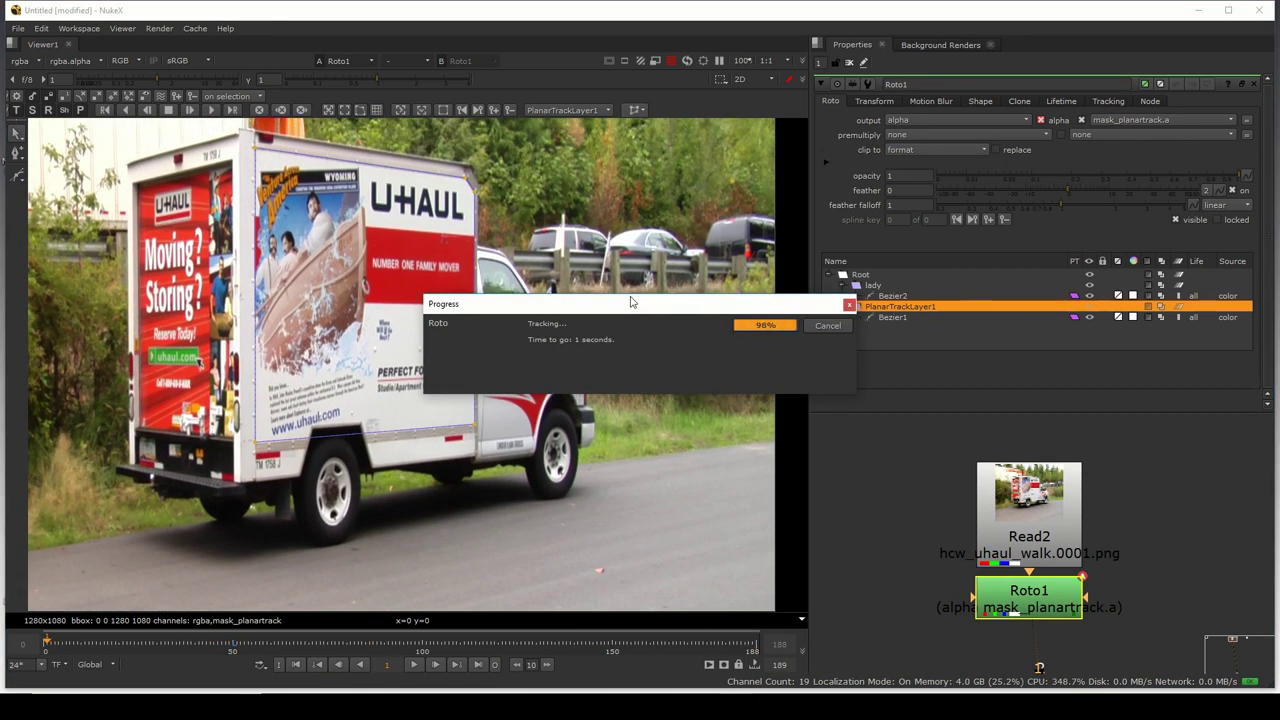
{"action": "left_click_drag", "start_coordinate": [630, 295], "coordinate": [655, 304]}
- Play the clip with the viewer centred on the planar surface and examine close up how the shape follows the truck's side panel
{"action": "scroll", "coordinate": [500, 345], "scroll_direction": "down", "scroll_amount": 2}
{"action": "left_click_drag", "start_coordinate": [497, 331], "coordinate": [457, 331]}
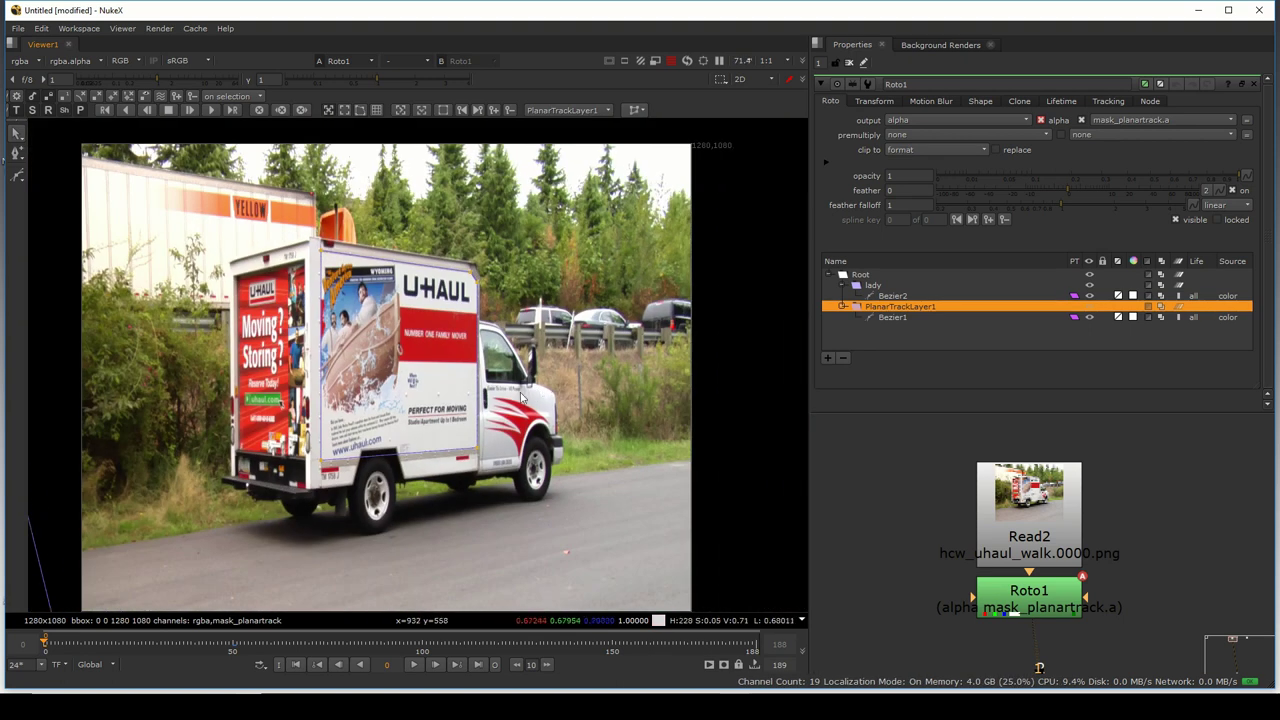
{"action": "scroll", "coordinate": [455, 325], "scroll_direction": "up", "scroll_amount": 1}
{"action": "left_click", "coordinate": [414, 664]}
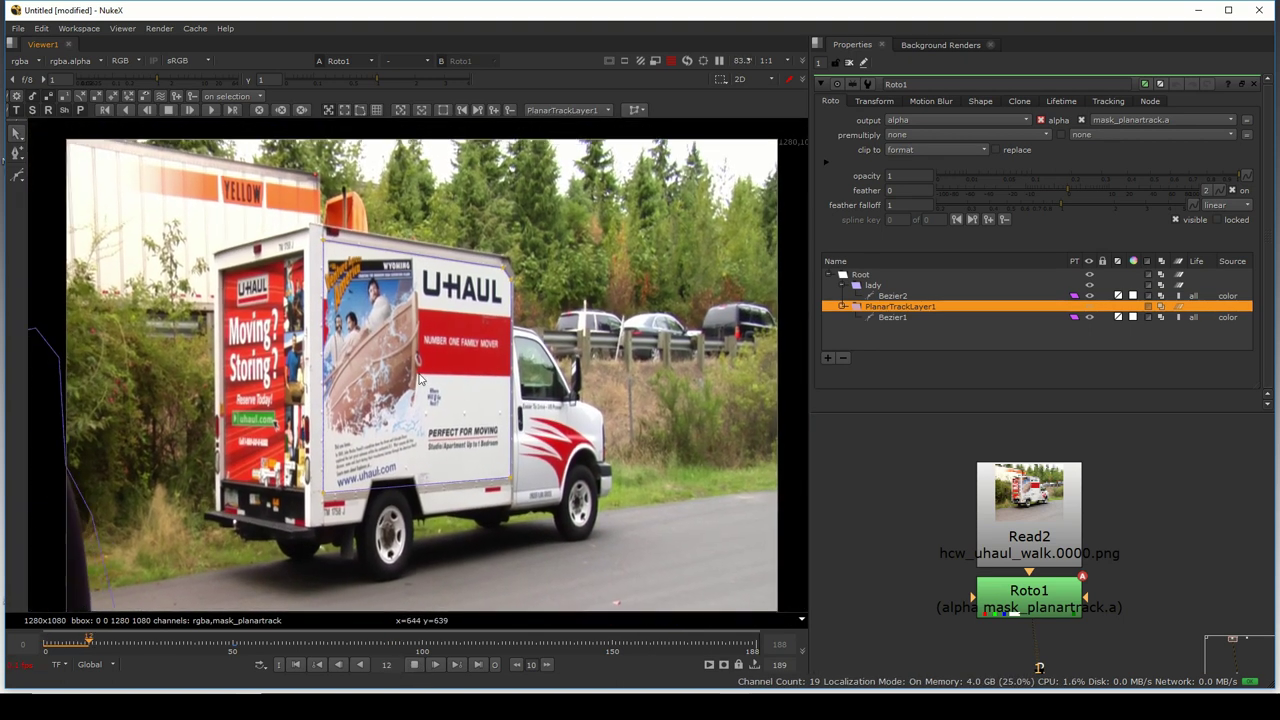
{"action": "key", "text": "space"}
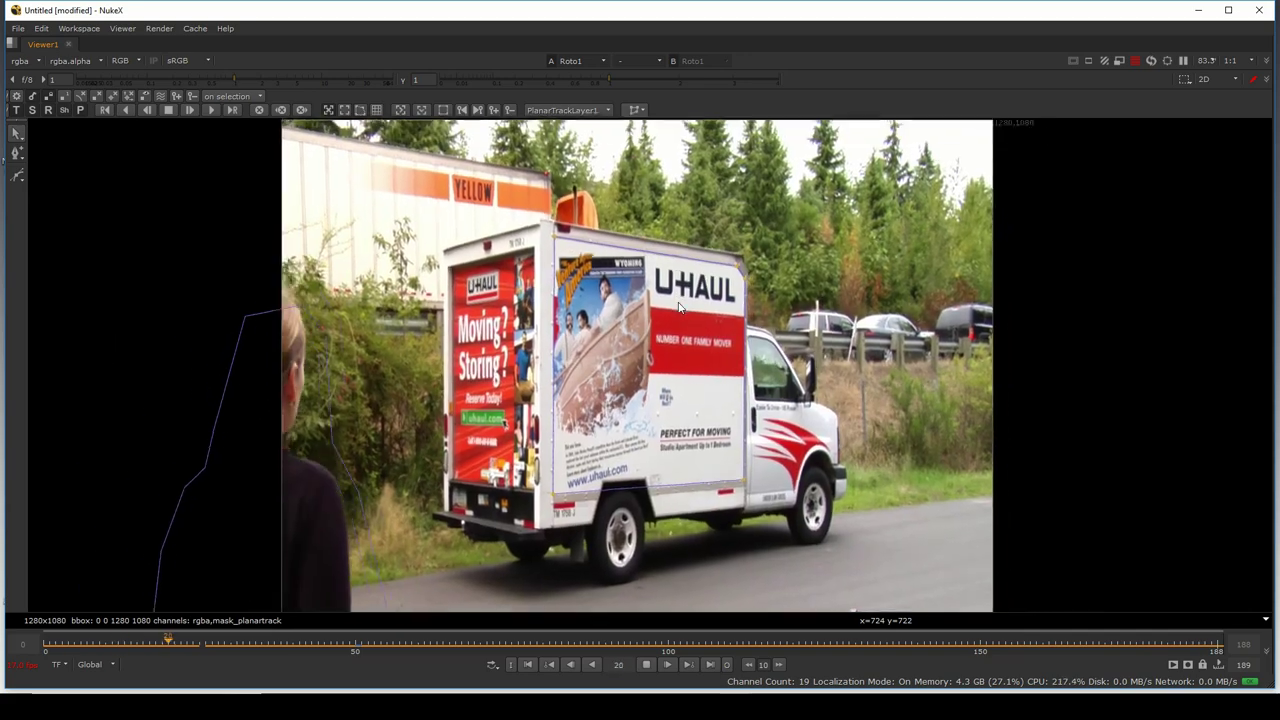
{"action": "scroll", "coordinate": [574, 246], "scroll_direction": "up", "scroll_amount": 5}
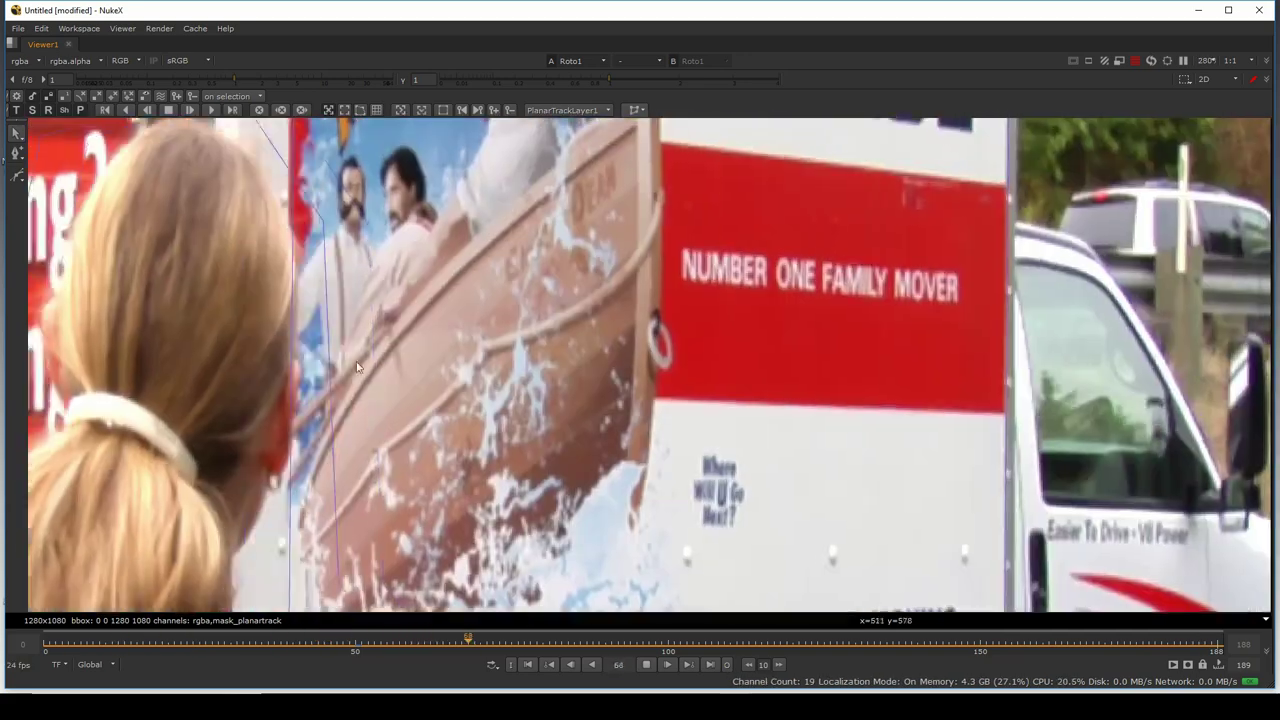
{"action": "scroll", "coordinate": [445, 502], "scroll_direction": "down", "scroll_amount": 4}
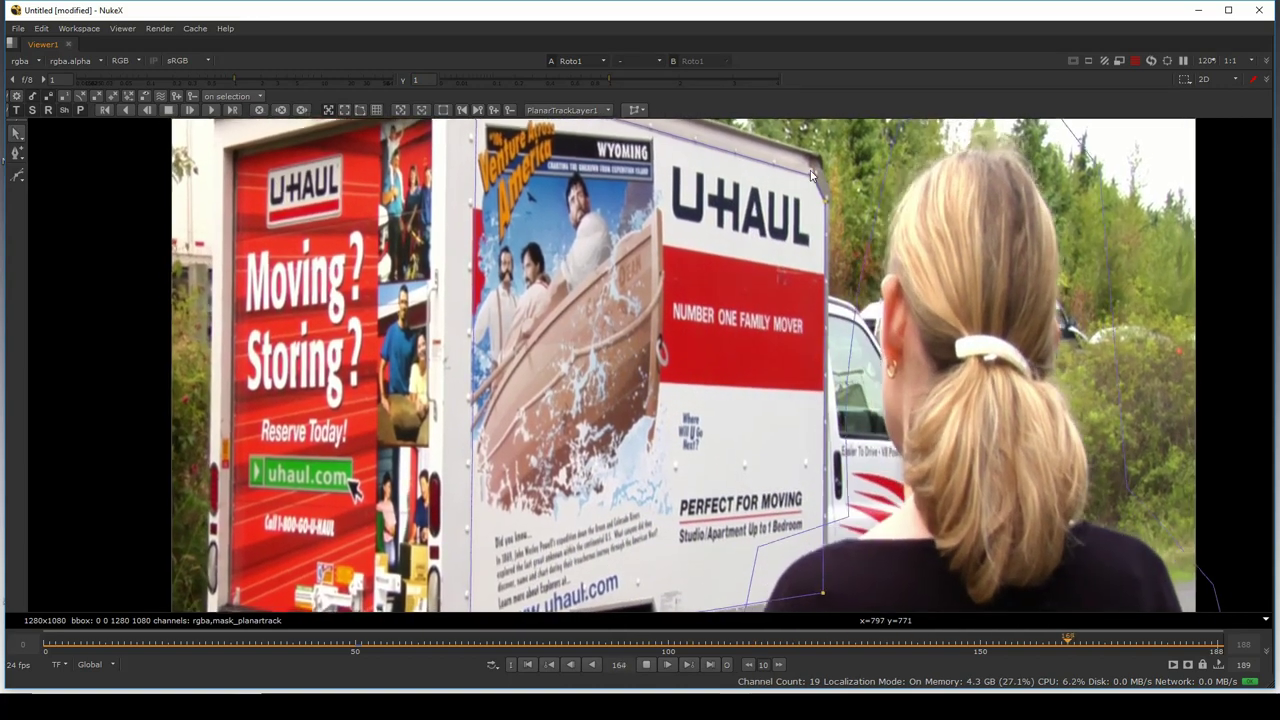
{"action": "scroll", "coordinate": [668, 172], "scroll_direction": "down", "scroll_amount": 3}
{"action": "scroll", "coordinate": [630, 195], "scroll_direction": "up", "scroll_amount": 5}
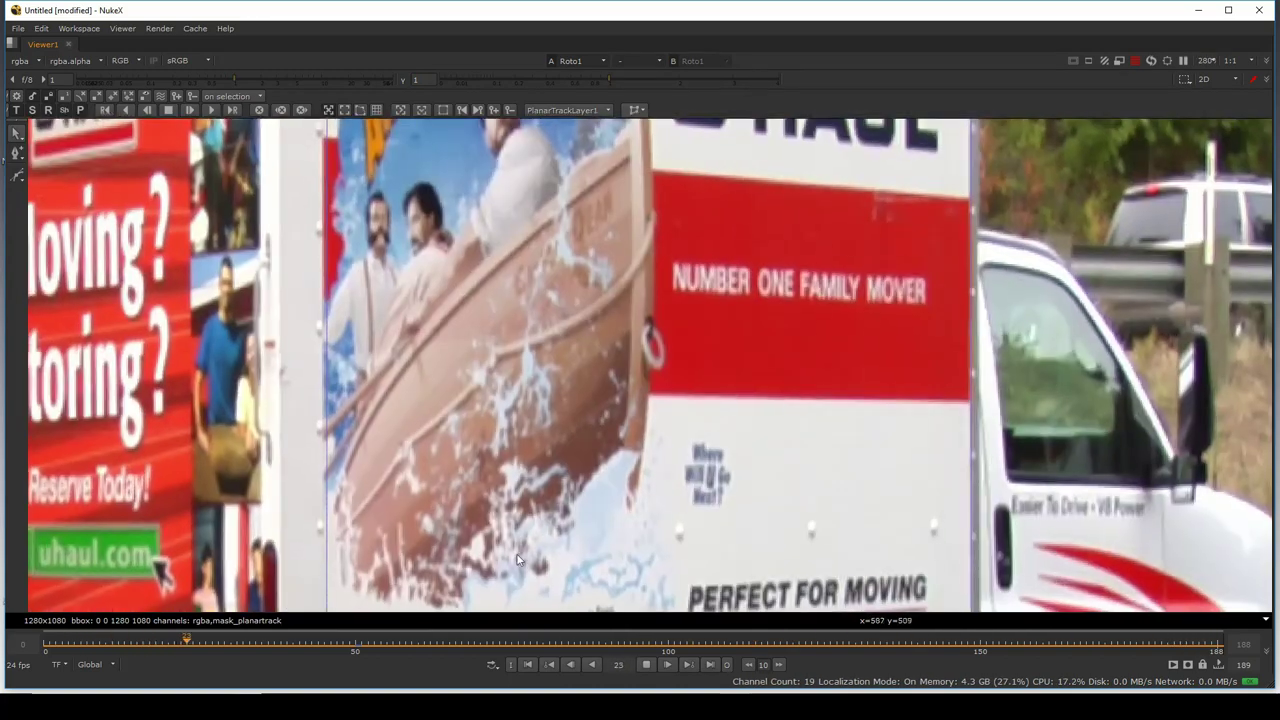
{"action": "scroll", "coordinate": [590, 208], "scroll_direction": "down", "scroll_amount": 4}
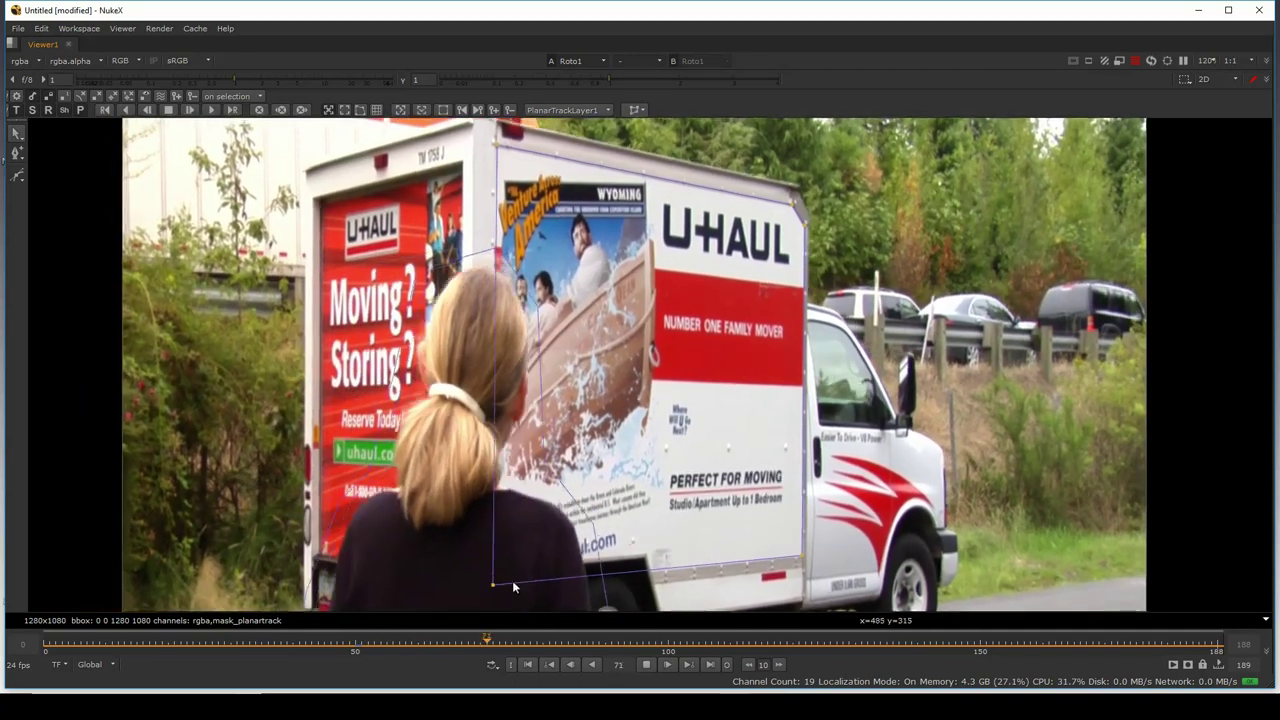
{"action": "scroll", "coordinate": [649, 397], "scroll_direction": "down", "scroll_amount": 3}
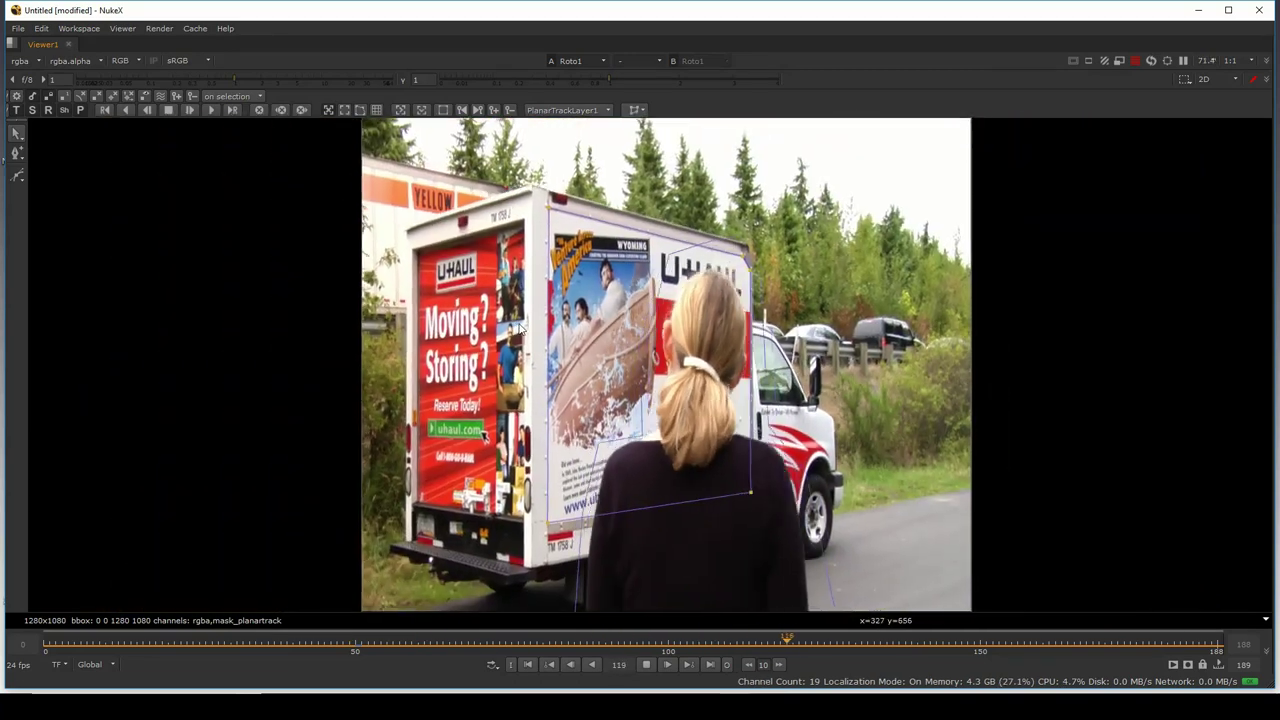
{"action": "key", "text": "space"}
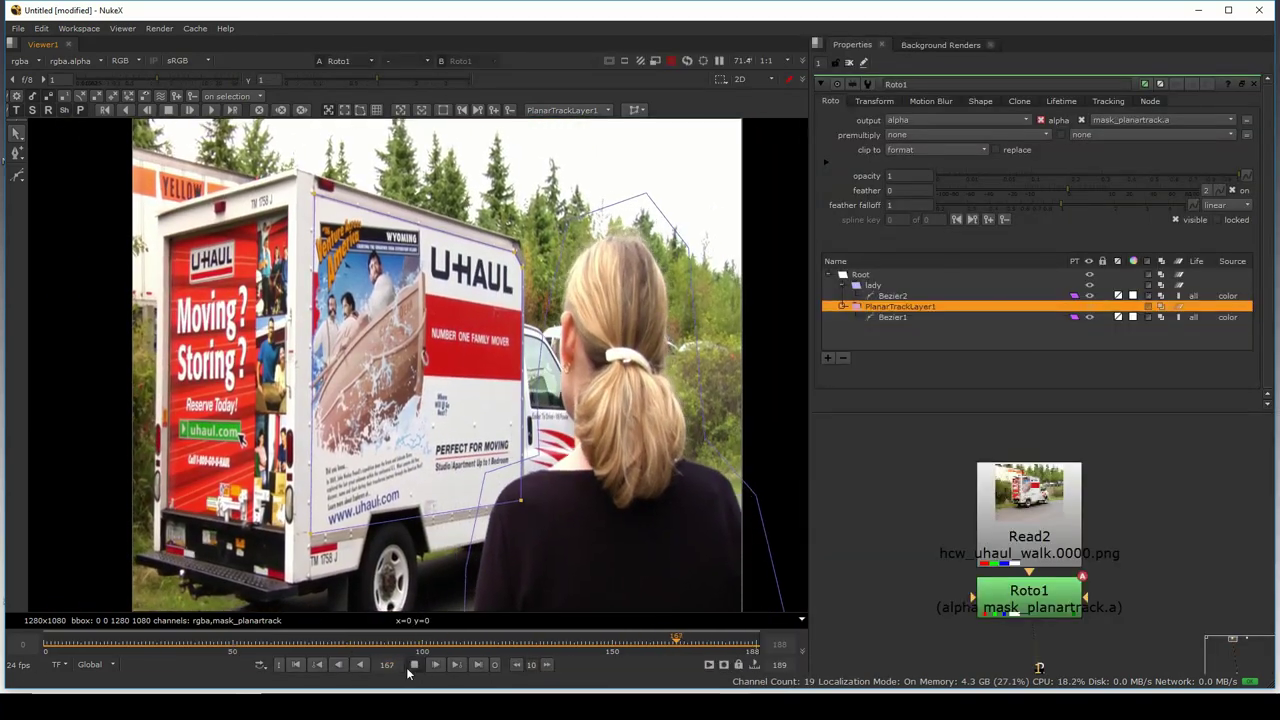
- Stop playback, return to frame 50 and display the planar surface's outline over the truck's side panel
{"action": "left_click", "coordinate": [412, 664]}
{"action": "left_click", "coordinate": [232, 648]}
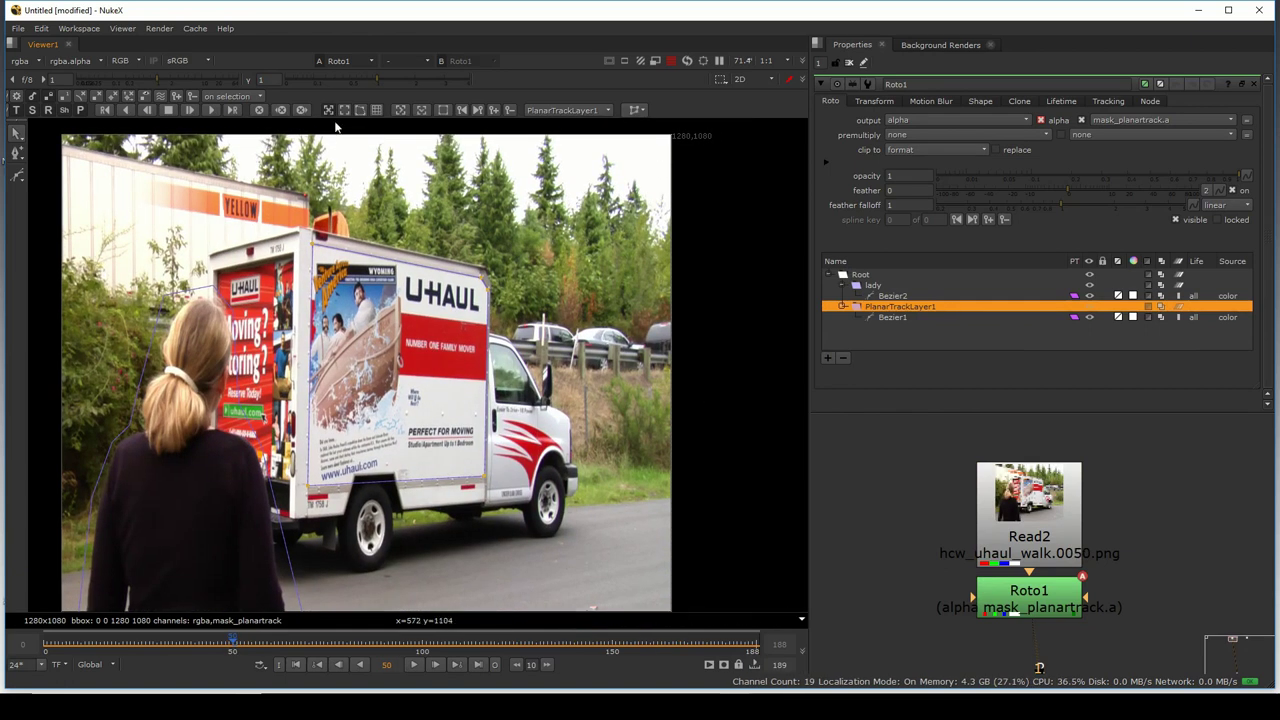
{"action": "left_click", "coordinate": [345, 109]}
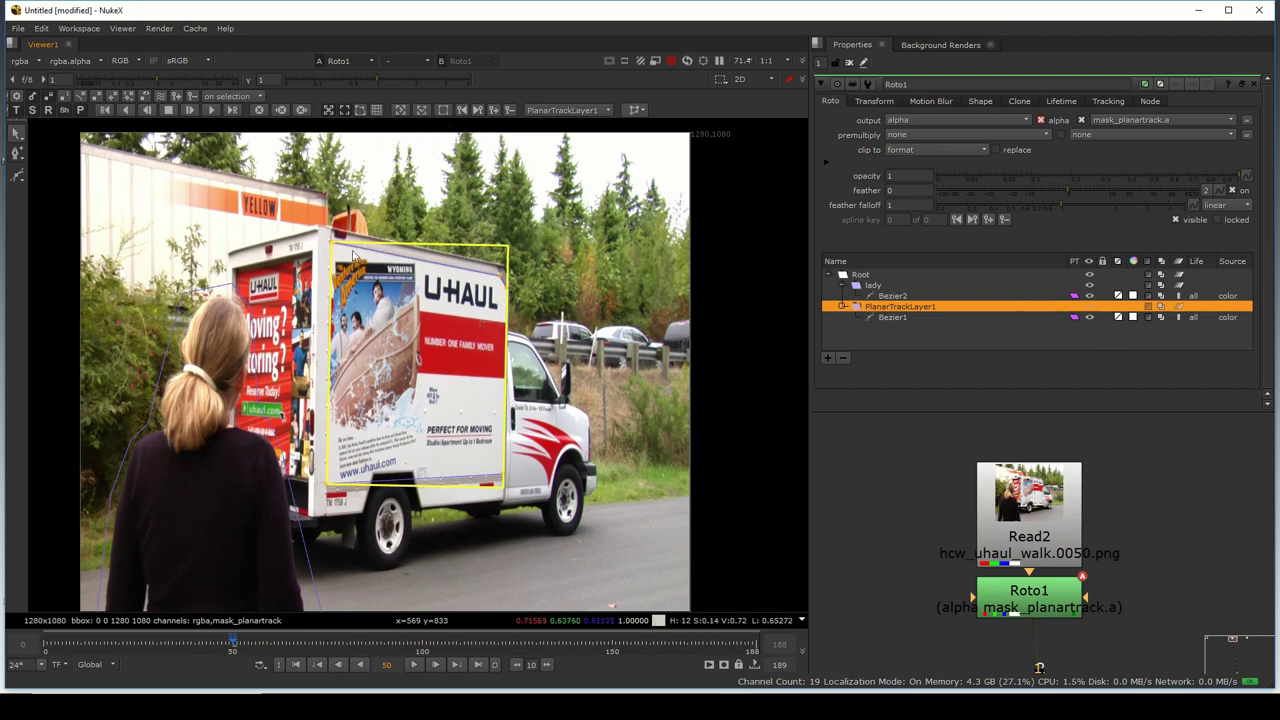
{"action": "scroll", "coordinate": [472, 509], "scroll_direction": "up", "scroll_amount": 2}
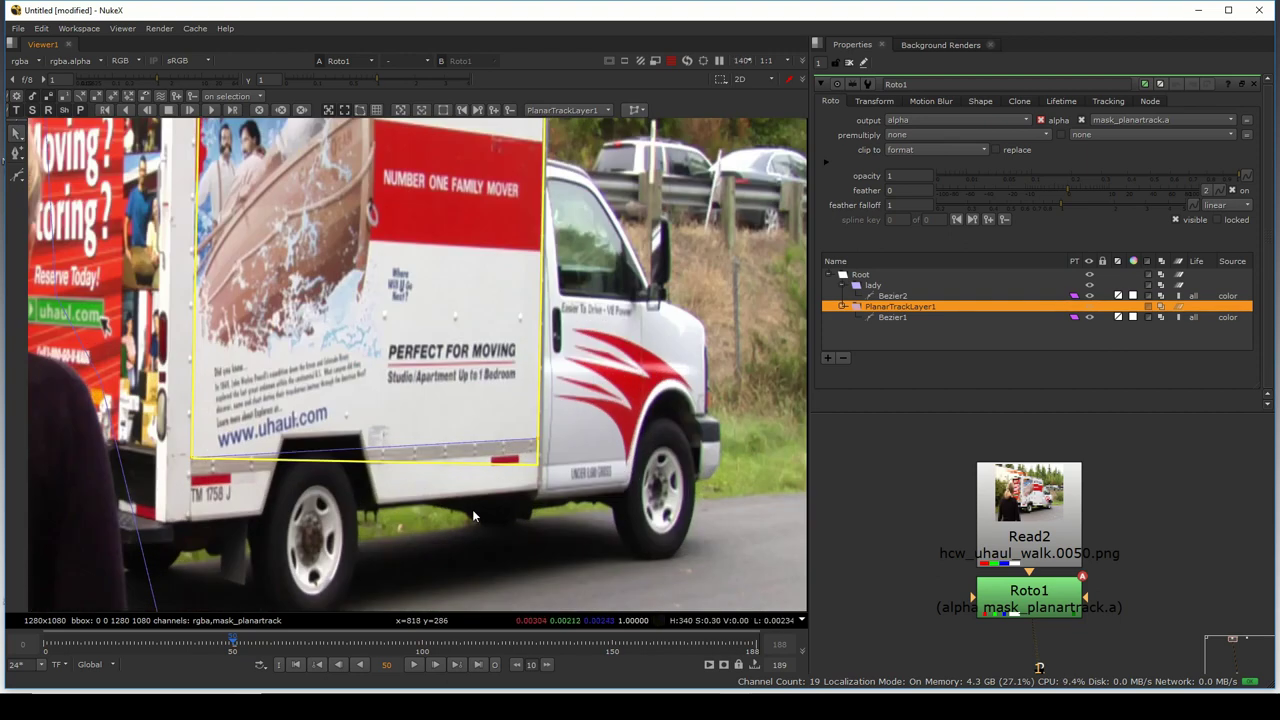
{"action": "scroll", "coordinate": [544, 467], "scroll_direction": "up", "scroll_amount": 2}
{"action": "scroll", "coordinate": [549, 466], "scroll_direction": "down", "scroll_amount": 3}
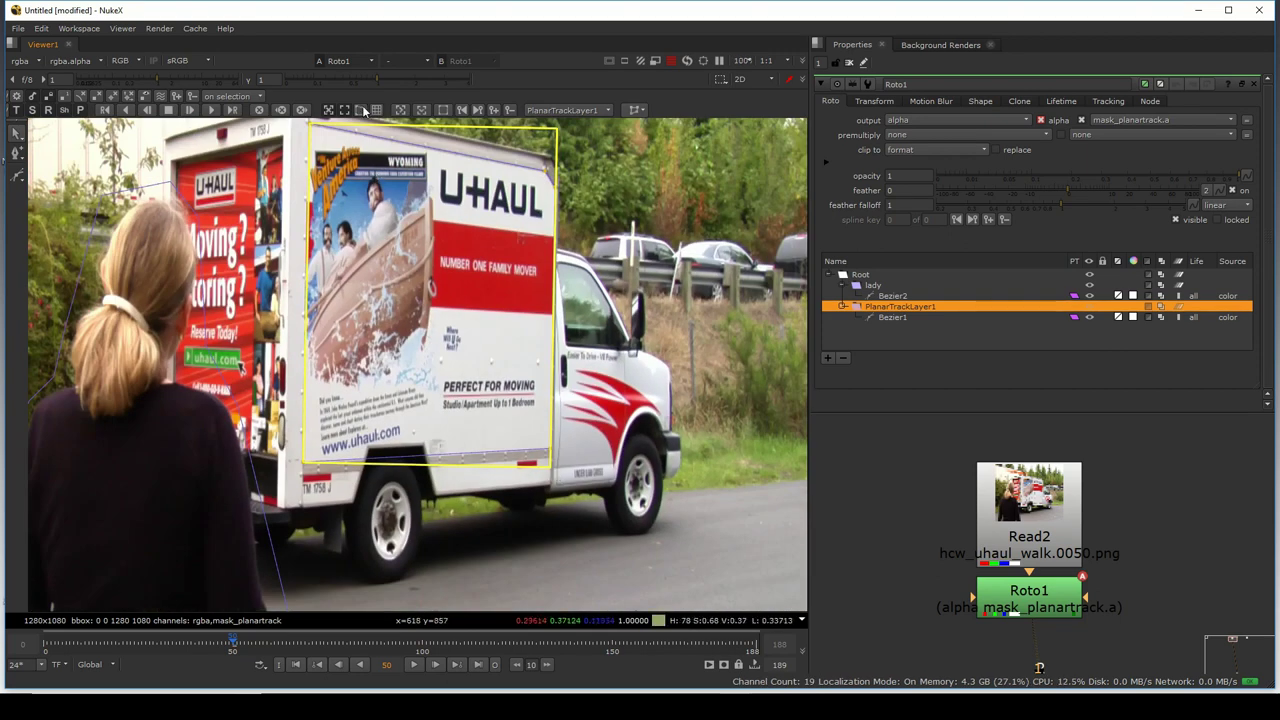
- Show the corner track paths and align the planar surface's two cab-side corners with the lower and upper corners of the side panel
{"action": "left_click", "coordinate": [364, 111]}
{"action": "scroll", "coordinate": [541, 442], "scroll_direction": "up", "scroll_amount": 5}
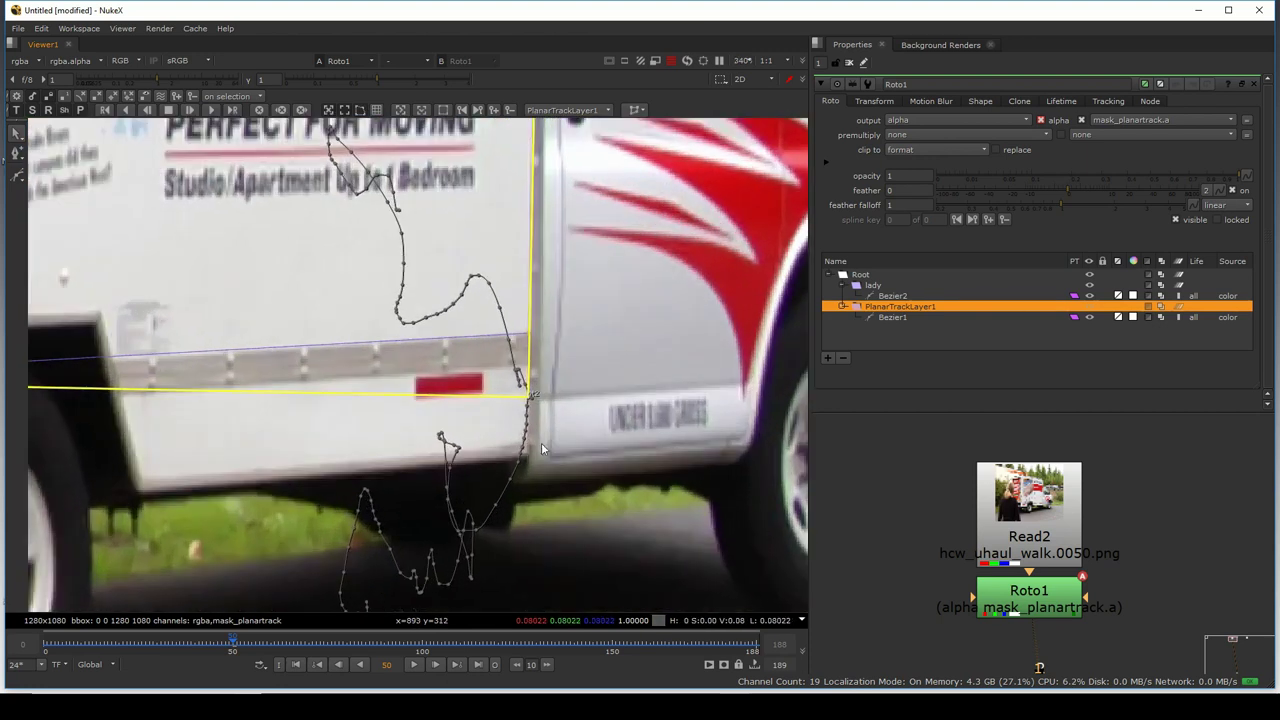
{"action": "left_click_drag", "start_coordinate": [530, 399], "coordinate": [526, 335]}
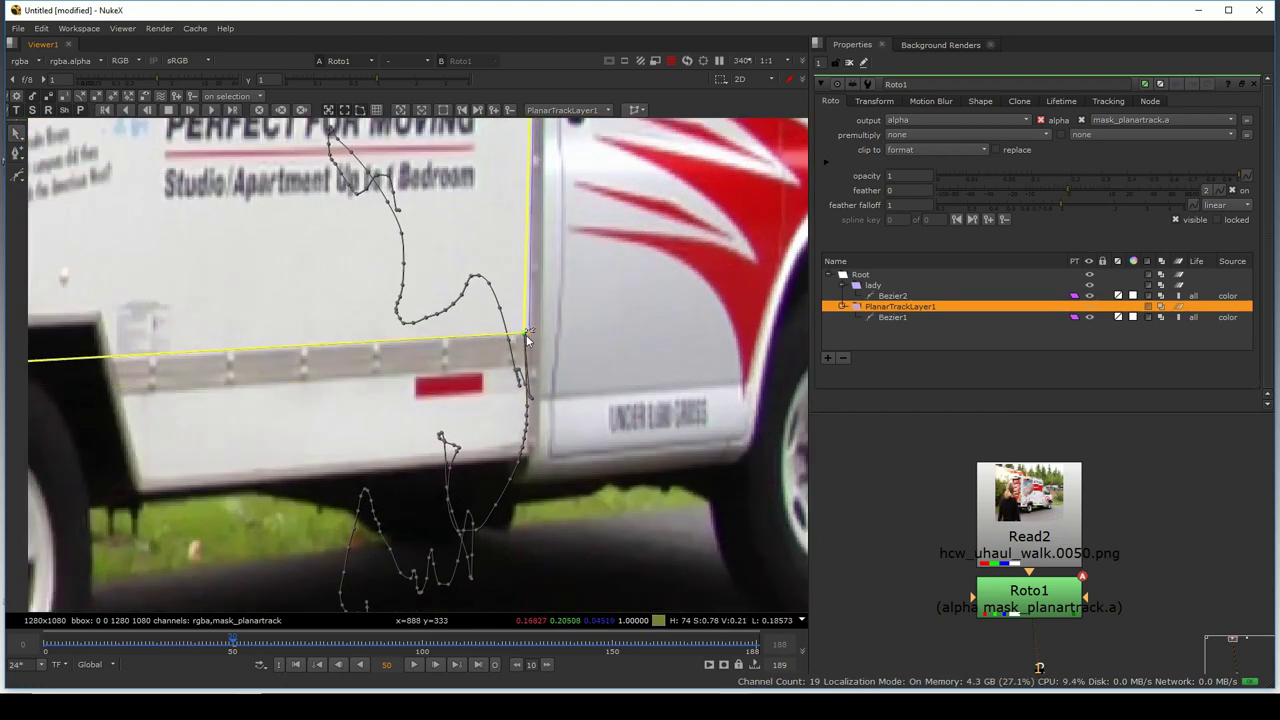
{"action": "scroll", "coordinate": [540, 400], "scroll_direction": "down", "scroll_amount": 5}
{"action": "scroll", "coordinate": [632, 238], "scroll_direction": "up", "scroll_amount": 3}
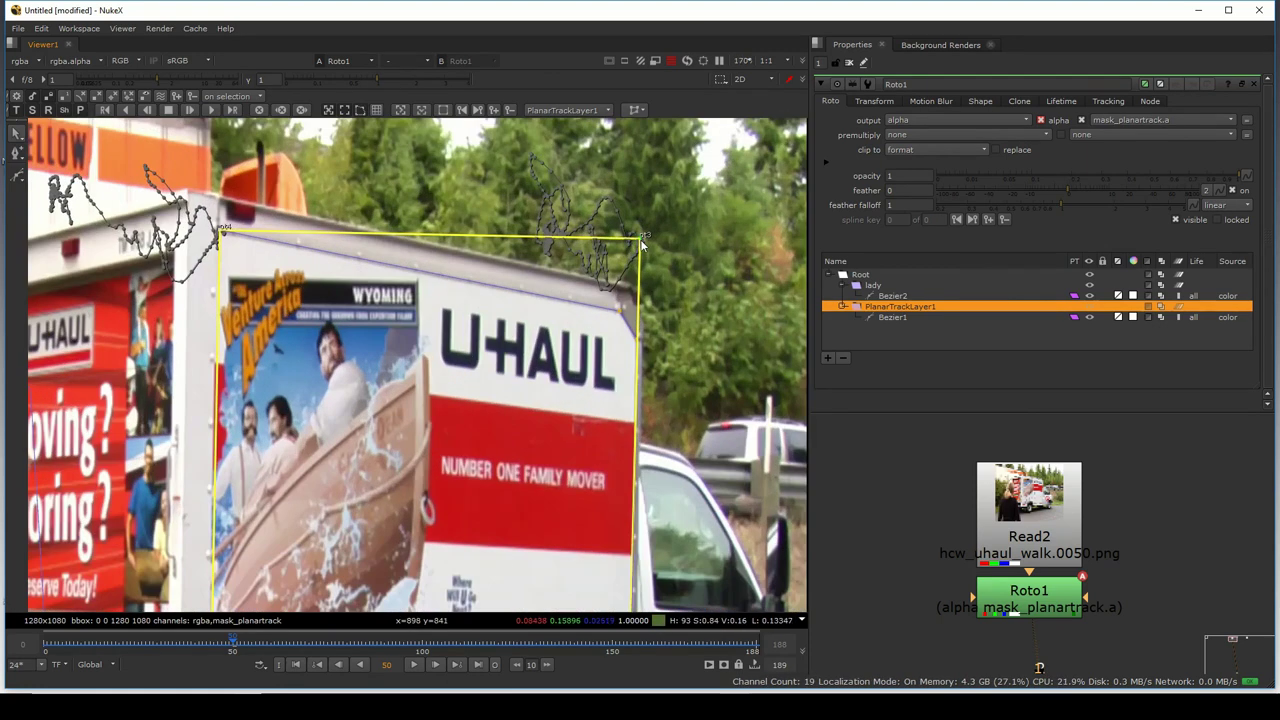
{"action": "left_click_drag", "start_coordinate": [638, 236], "coordinate": [640, 320]}
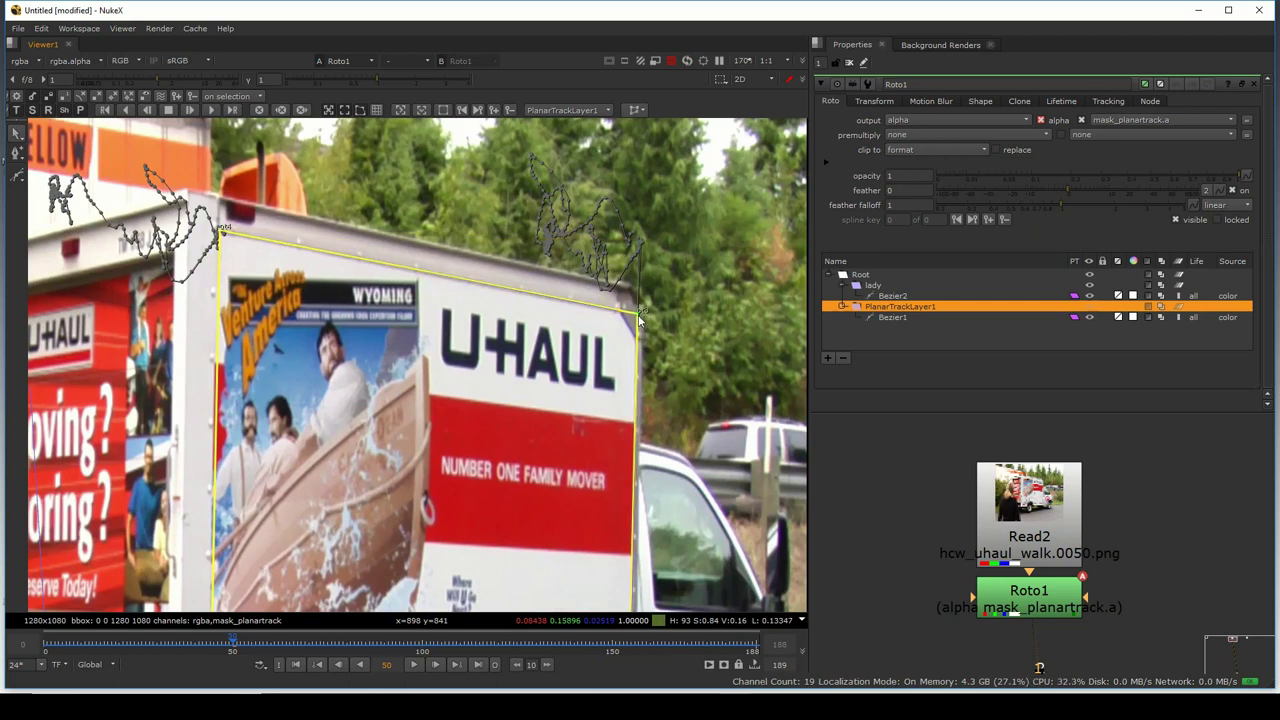
{"action": "scroll", "coordinate": [640, 320], "scroll_direction": "down", "scroll_amount": 4}
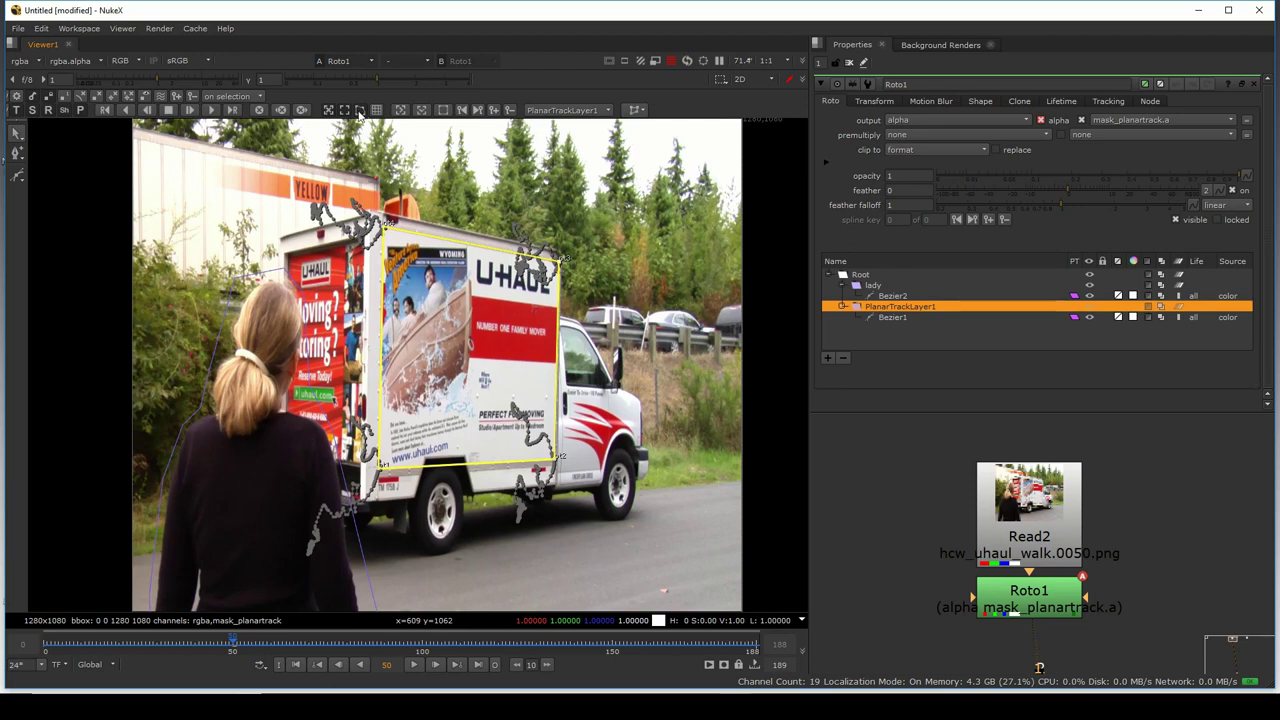
{"action": "left_click", "coordinate": [360, 113]}
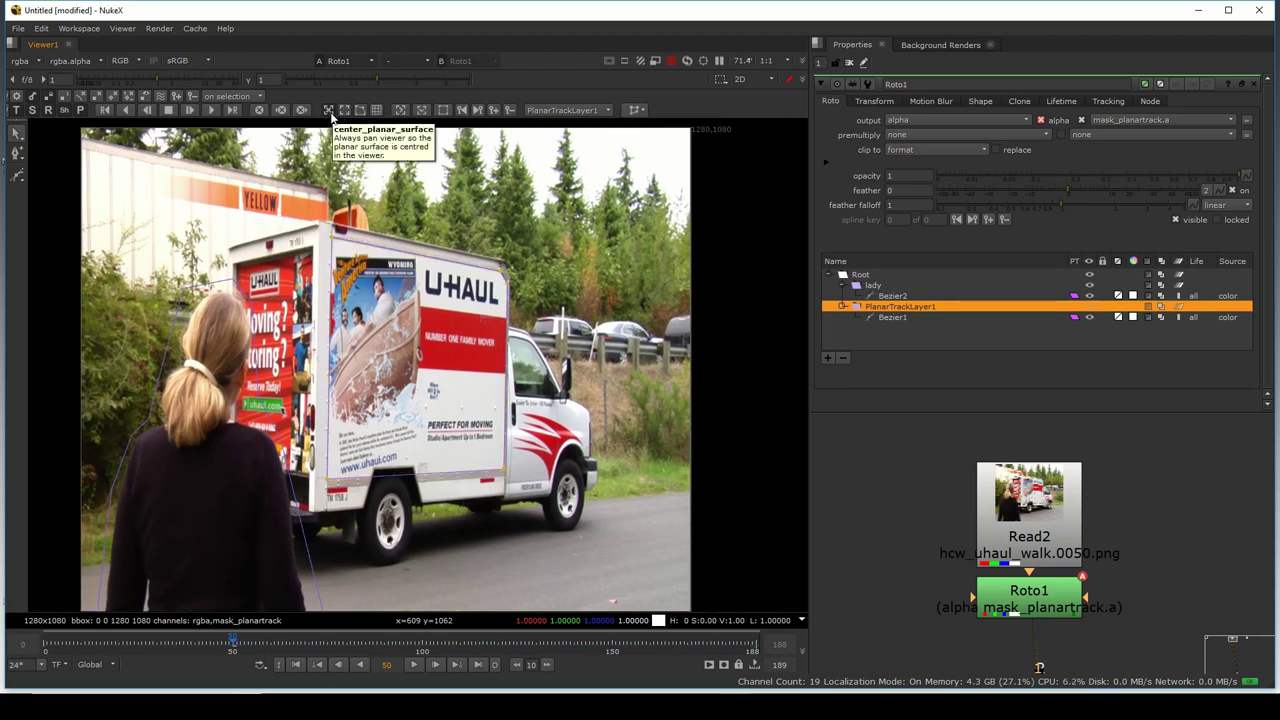
- Overlay the planar surface's perspective grid, play the clip to frame 164 to check its perspective, and hide the grid again
{"action": "left_click", "coordinate": [377, 112]}
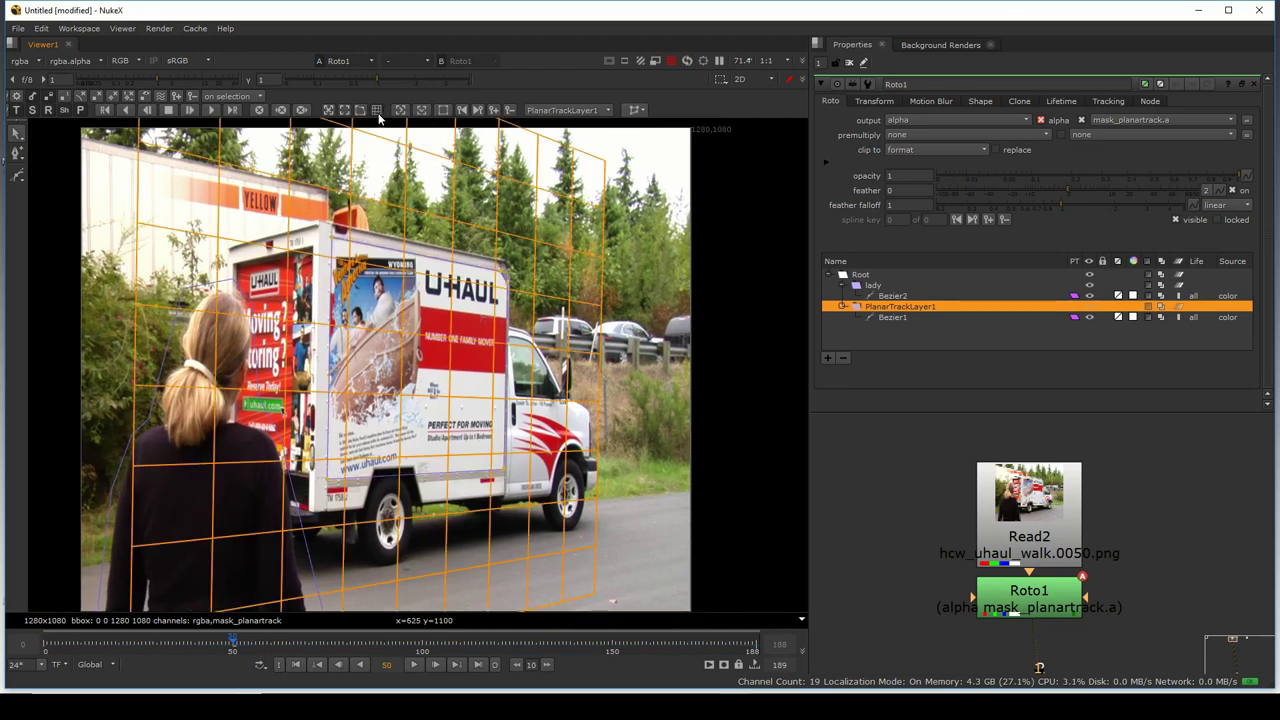
{"action": "scroll", "coordinate": [576, 367], "scroll_direction": "down", "scroll_amount": 1}
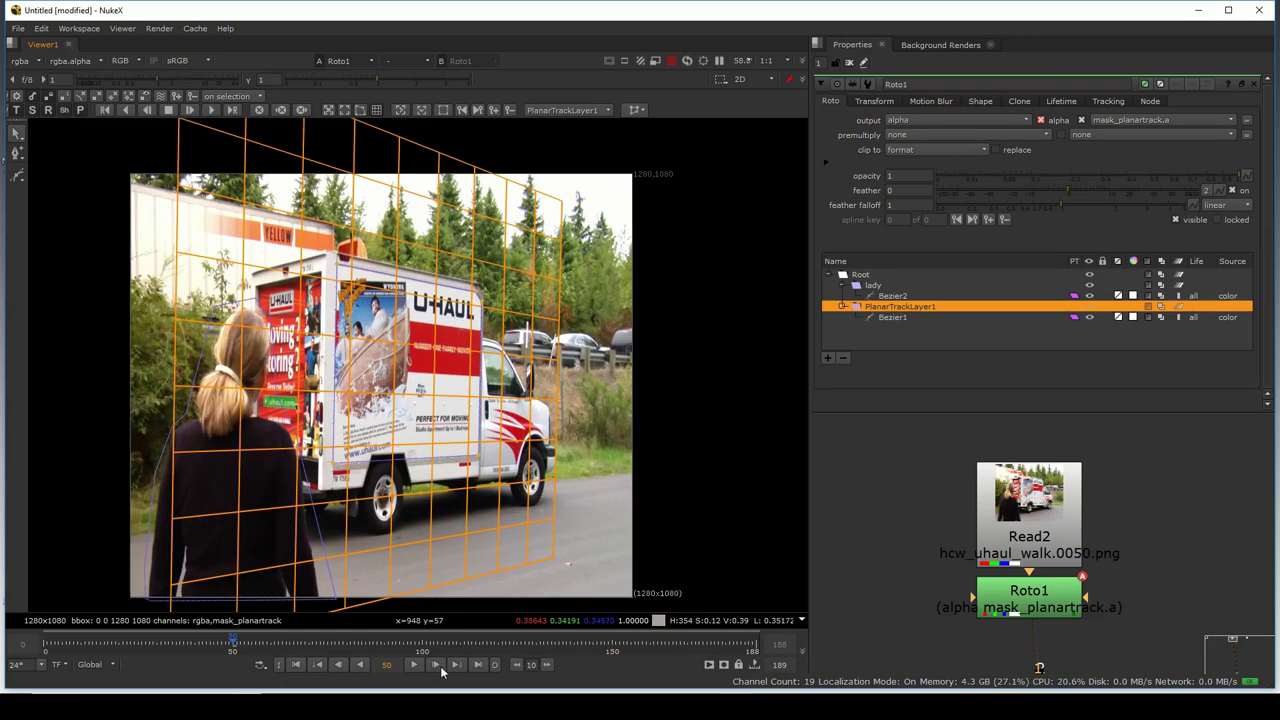
{"action": "left_click", "coordinate": [411, 665]}
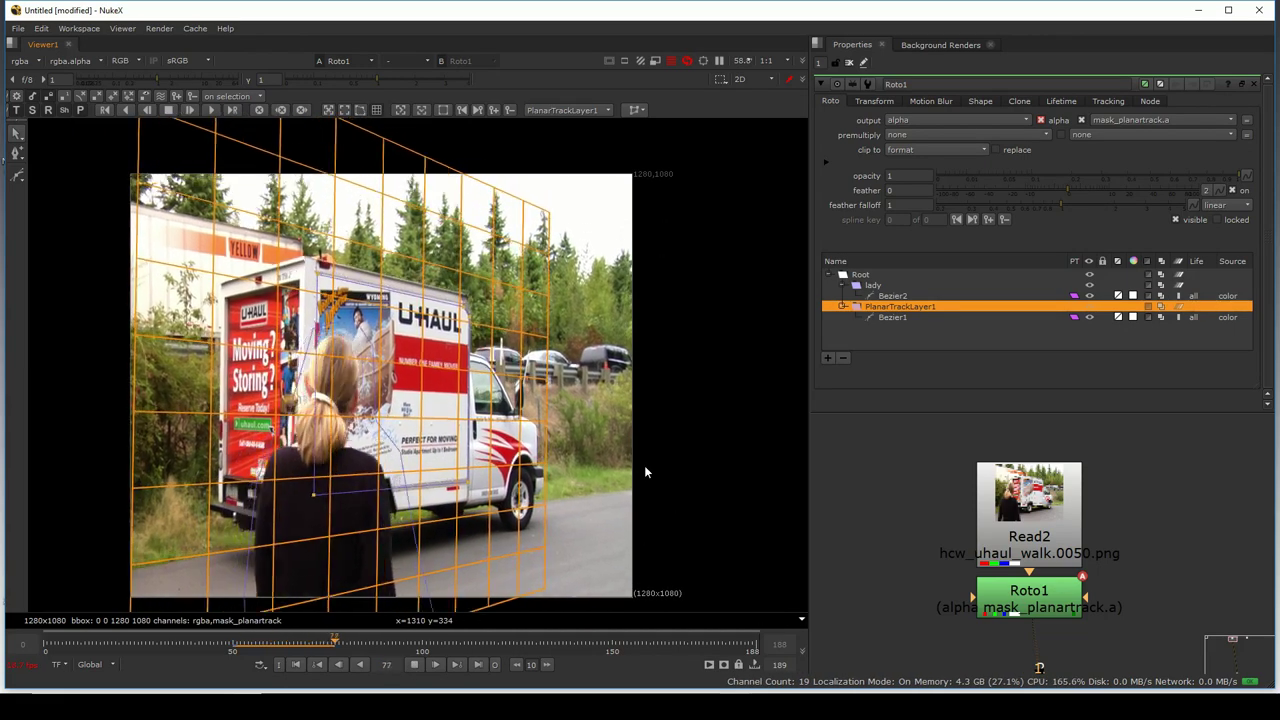
{"action": "key", "text": "space"}
{"action": "left_click_drag", "start_coordinate": [673, 435], "coordinate": [850, 400]}
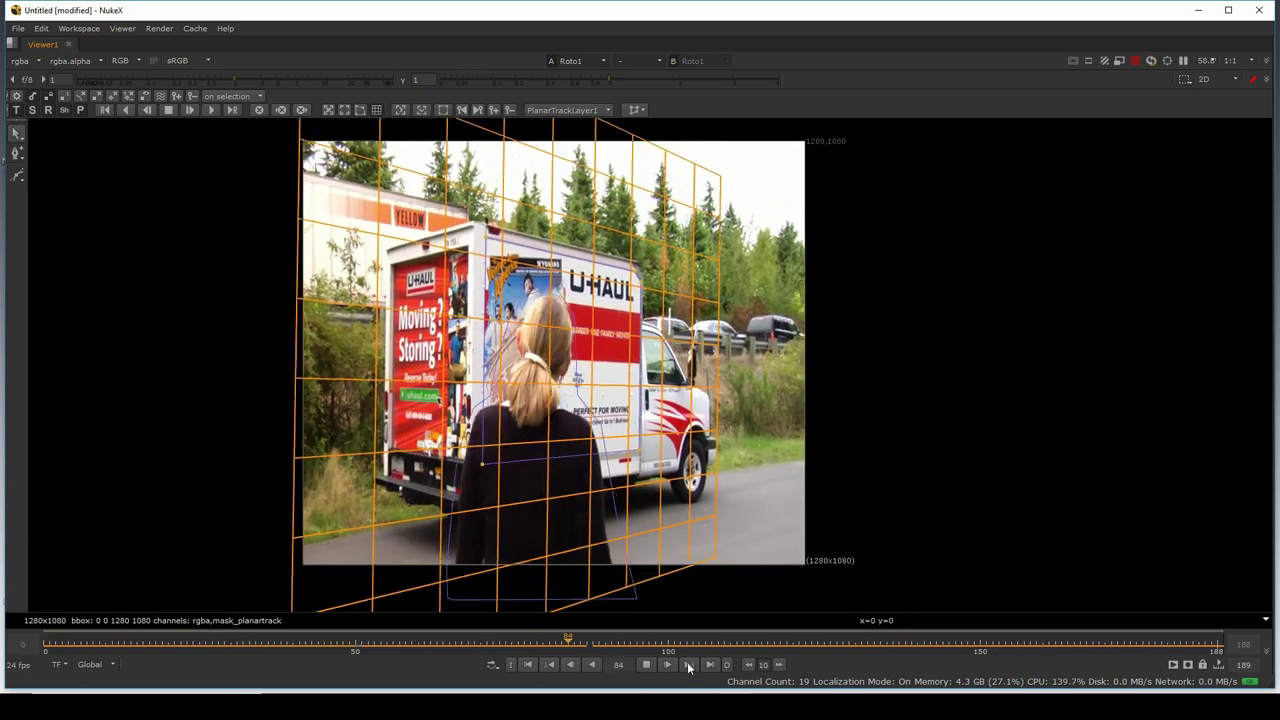
{"action": "left_click", "coordinate": [645, 664]}
{"action": "key", "text": "space"}
{"action": "scroll", "coordinate": [565, 310], "scroll_direction": "down", "scroll_amount": 5}
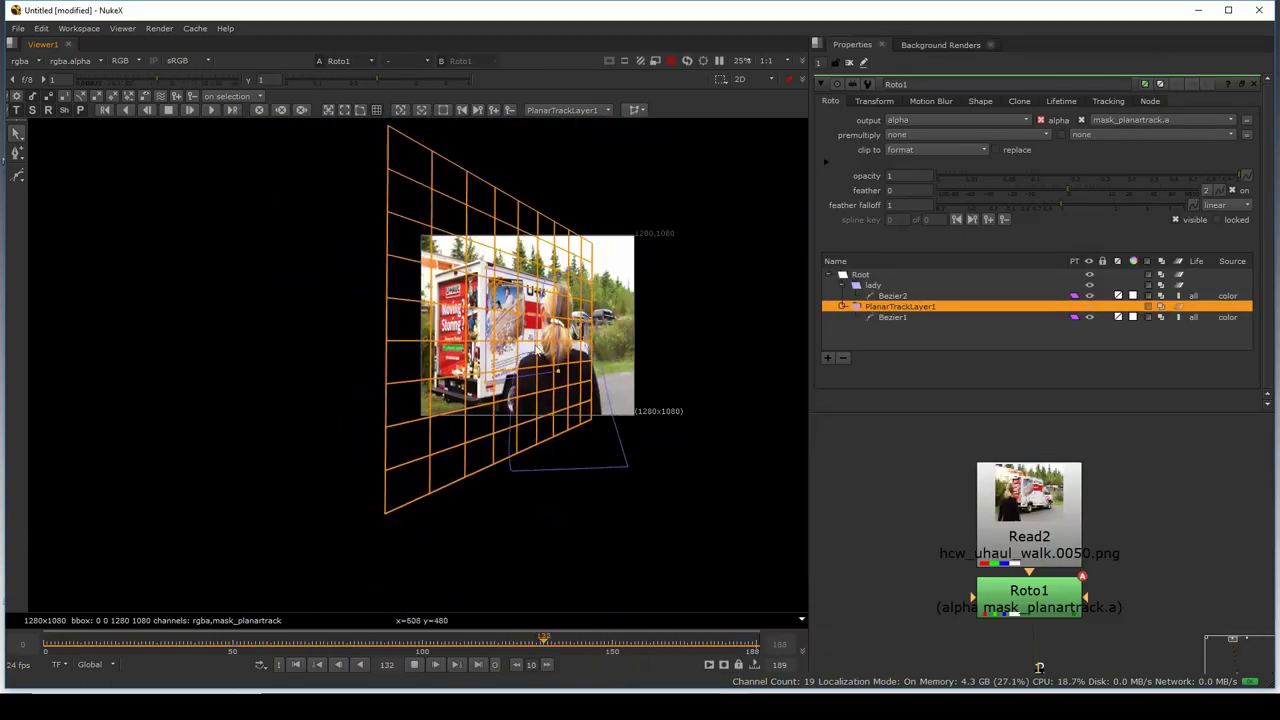
{"action": "scroll", "coordinate": [534, 405], "scroll_direction": "up", "scroll_amount": 3}
{"action": "left_click", "coordinate": [413, 664]}
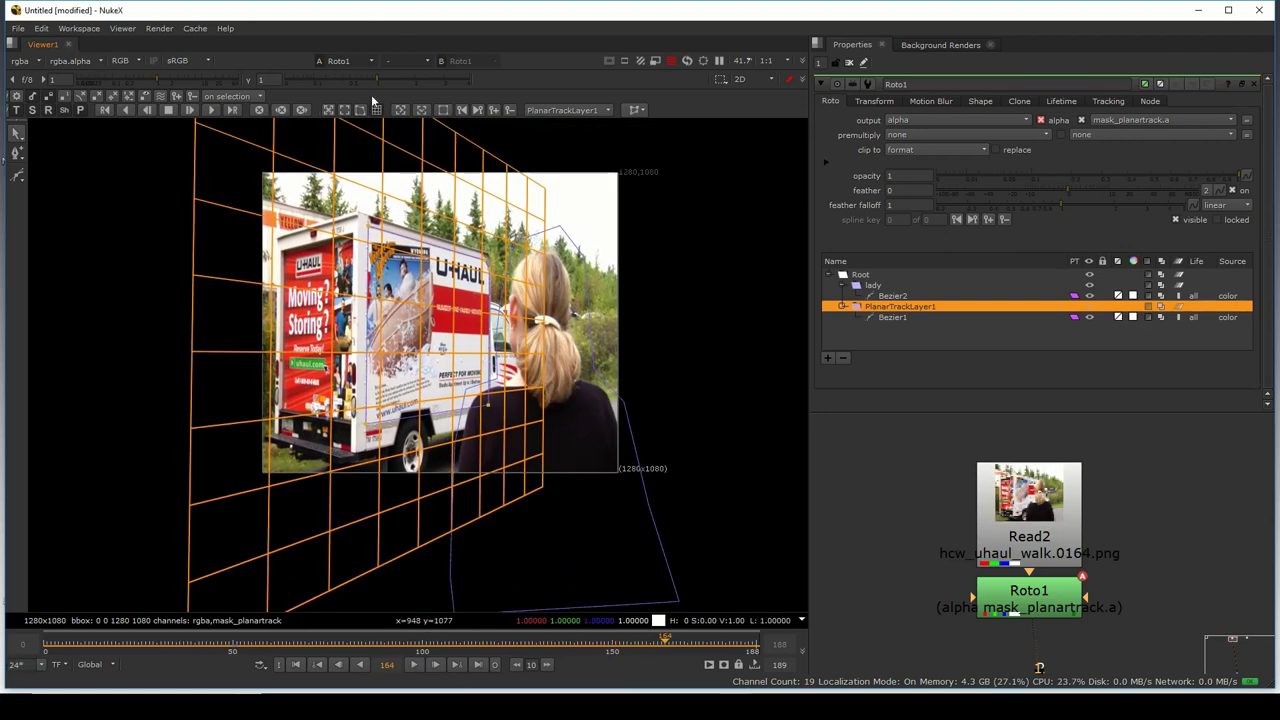
{"action": "left_click", "coordinate": [377, 110]}
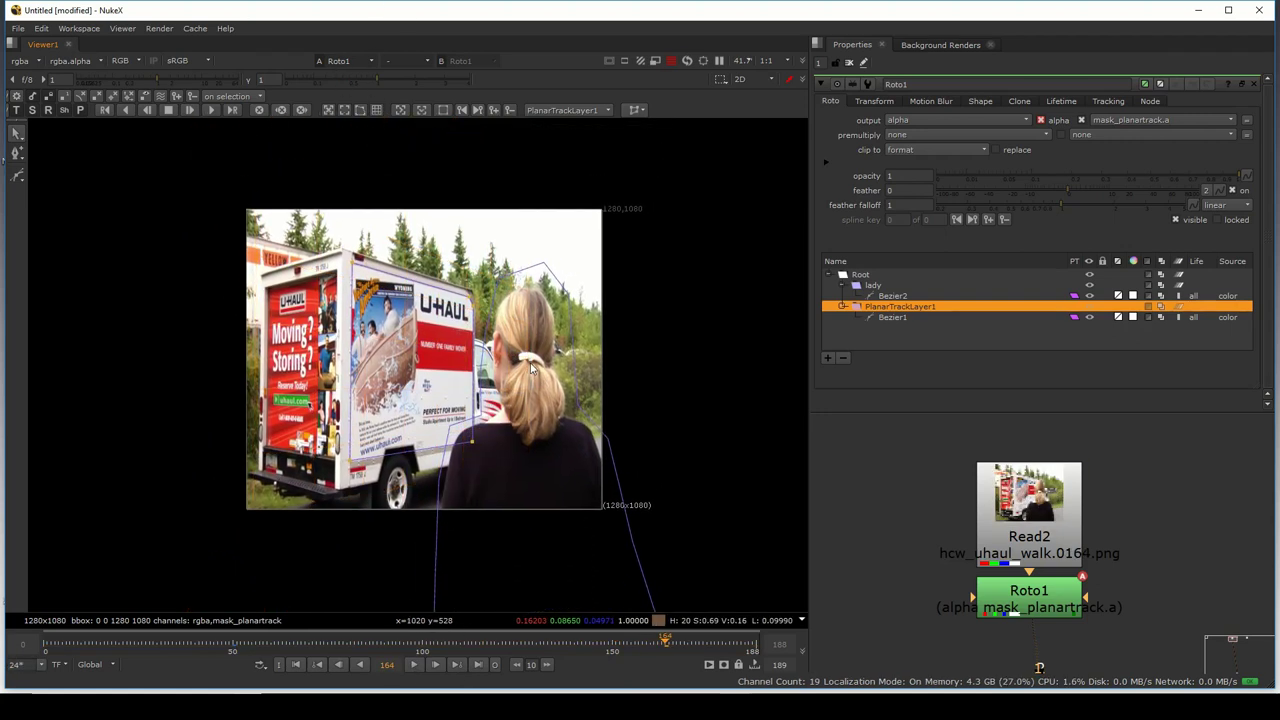
- Spread Read2 and Roto1 apart in the node graph, route their connection through a Dot below Read2, and select Roto1
{"action": "scroll", "coordinate": [990, 486], "scroll_direction": "down", "scroll_amount": 3}
{"action": "left_click_drag", "start_coordinate": [1018, 517], "coordinate": [879, 580]}
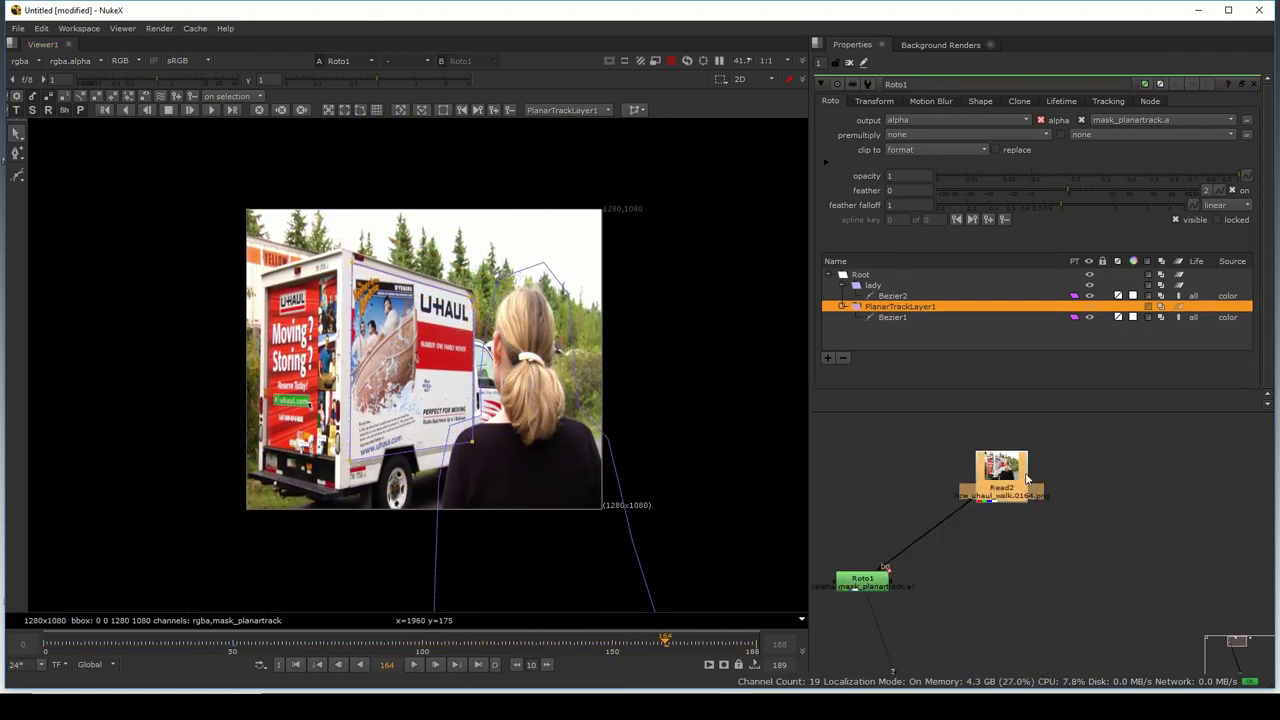
{"action": "left_click_drag", "start_coordinate": [1008, 485], "coordinate": [1090, 492]}
{"action": "scroll", "coordinate": [1126, 560], "scroll_direction": "up", "scroll_amount": 3}
{"action": "scroll", "coordinate": [1070, 495], "scroll_direction": "down", "scroll_amount": 2}
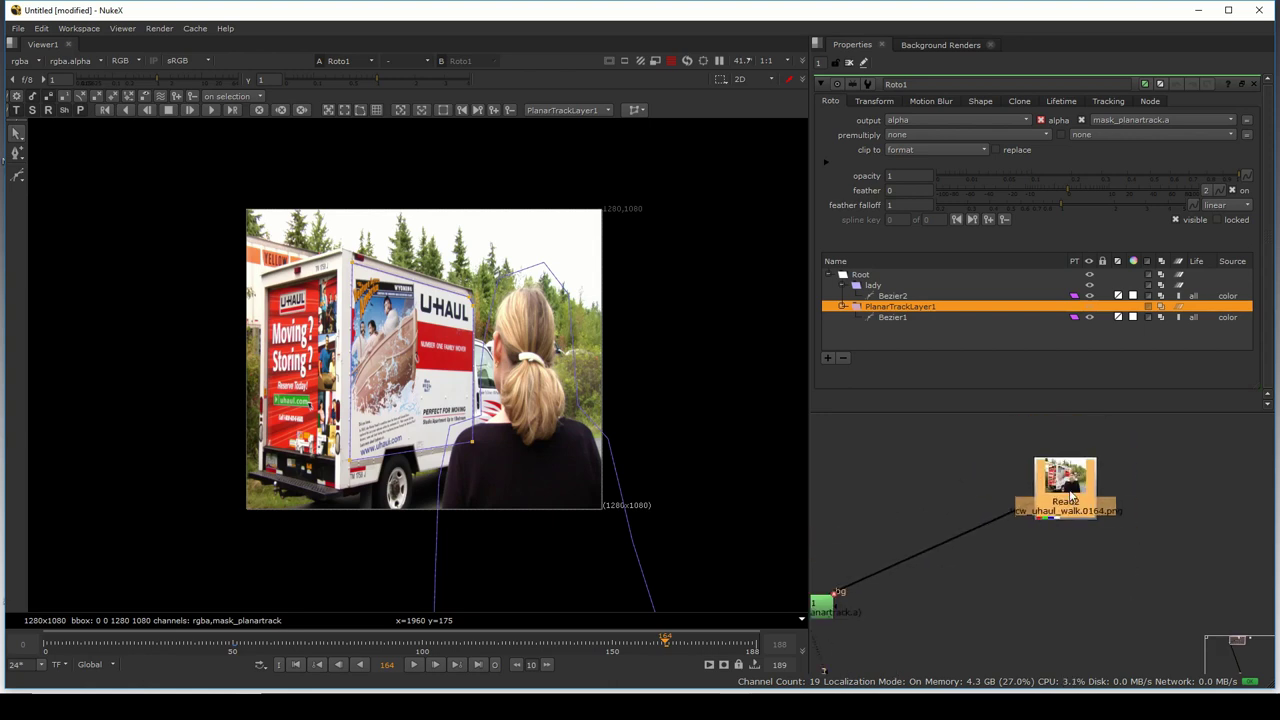
{"action": "key", "text": "period"}
{"action": "left_click_drag", "start_coordinate": [1064, 578], "coordinate": [1102, 497]}
{"action": "scroll", "coordinate": [1032, 575], "scroll_direction": "down", "scroll_amount": 1}
{"action": "left_click", "coordinate": [926, 532]}
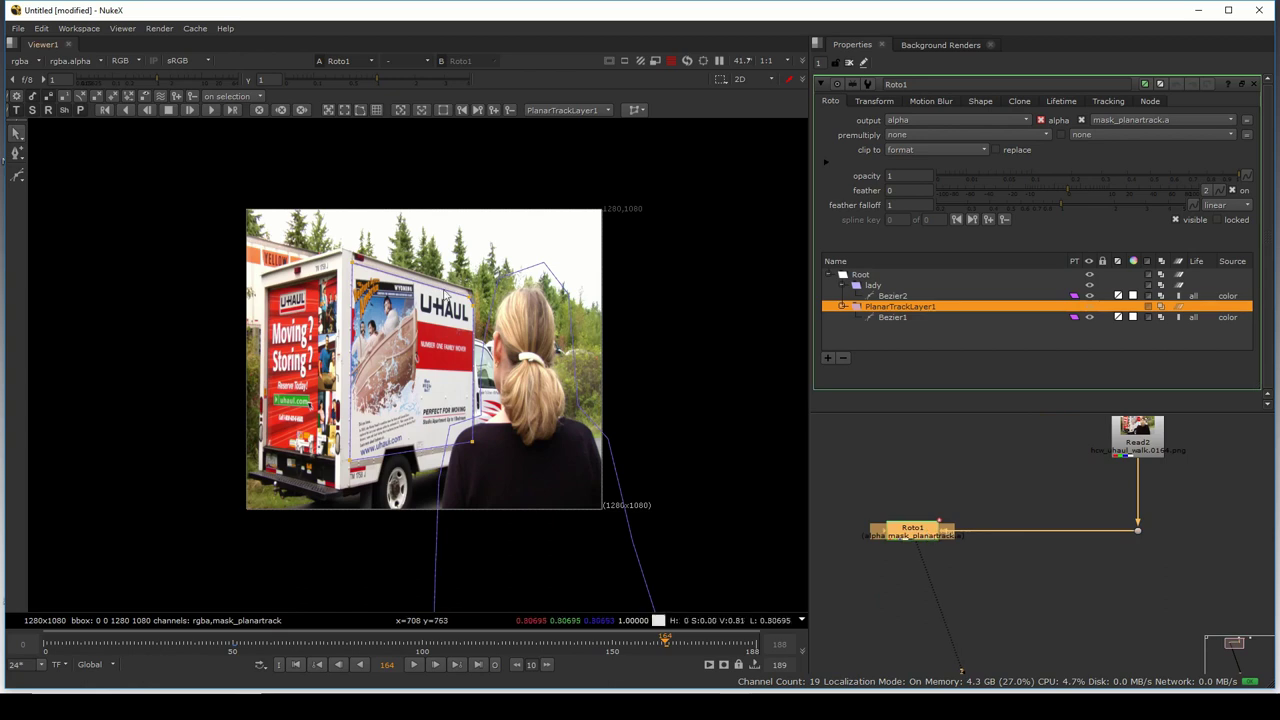
- Go to frame 50 and step forward to frame 55 to examine how the planar surface follows the truck's side panel
{"action": "left_click", "coordinate": [234, 643]}
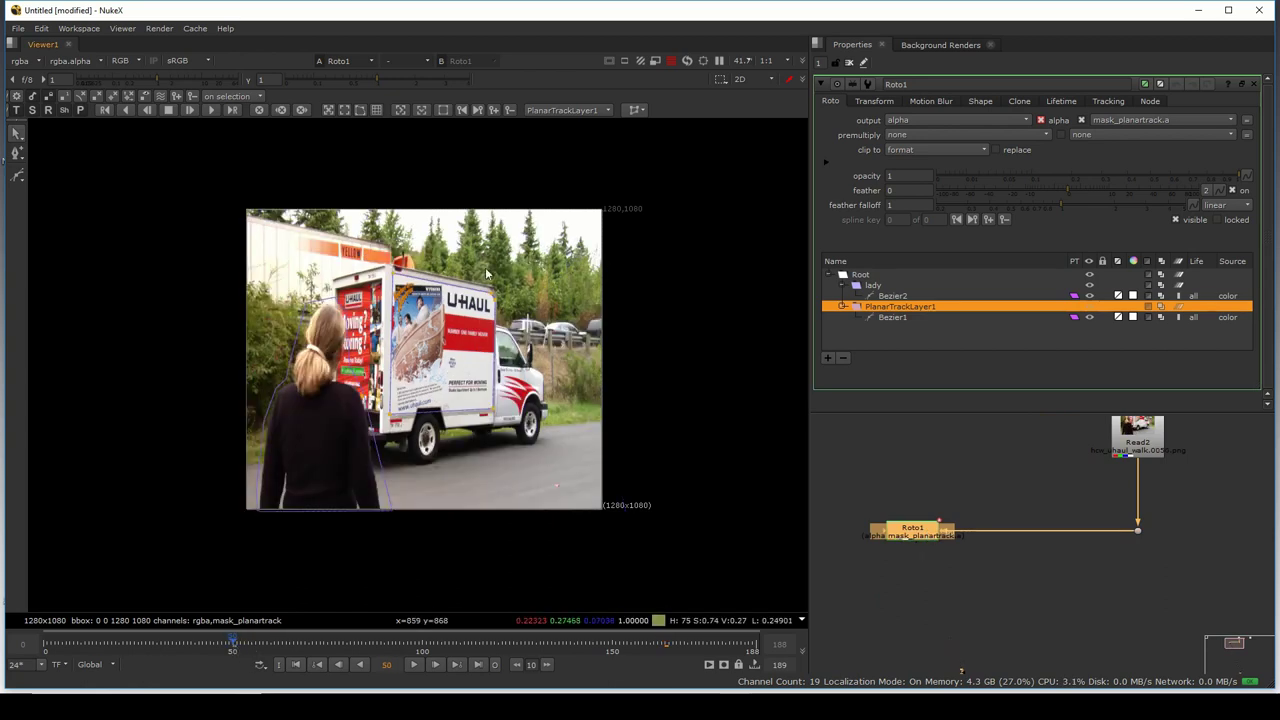
{"action": "scroll", "coordinate": [428, 362], "scroll_direction": "up", "scroll_amount": 3}
{"action": "left_click_drag", "start_coordinate": [453, 272], "coordinate": [447, 309]}
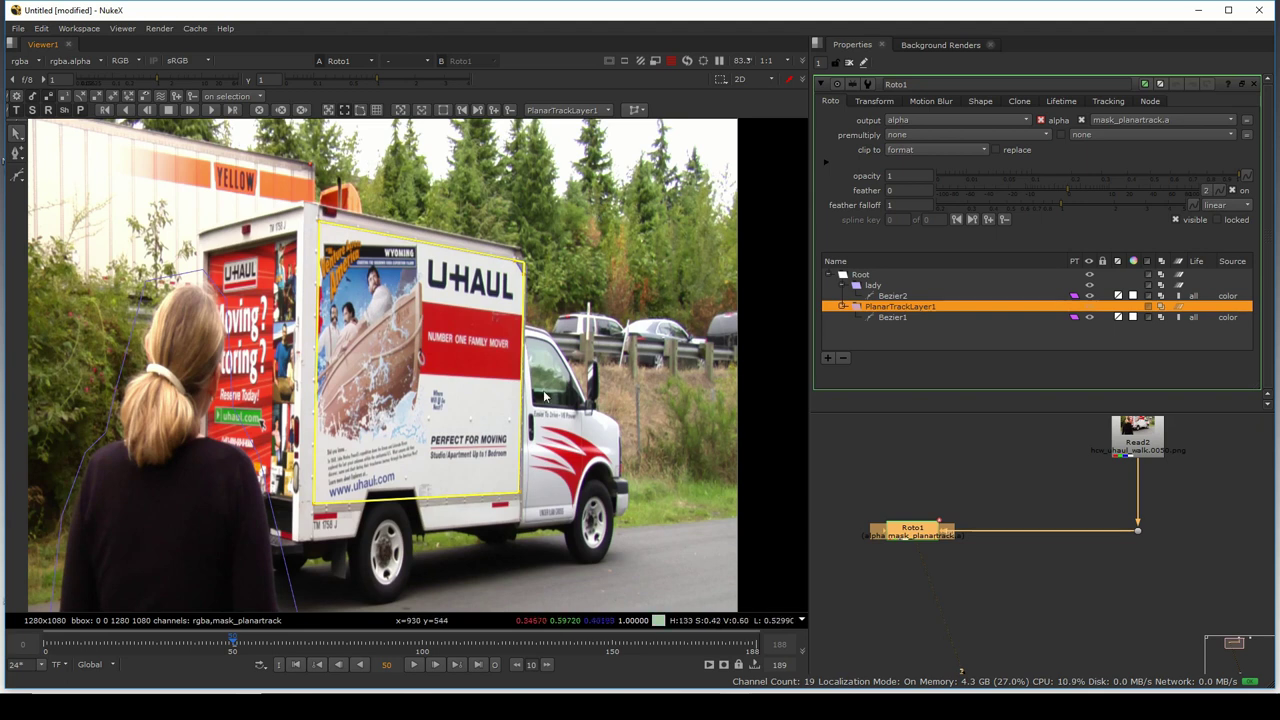
{"action": "key", "text": "Right"}
{"action": "key", "text": "Right"}
{"action": "key", "text": "Right"}
{"action": "key", "text": "Right"}
{"action": "key", "text": "Right"}
{"action": "key", "text": "Right"}
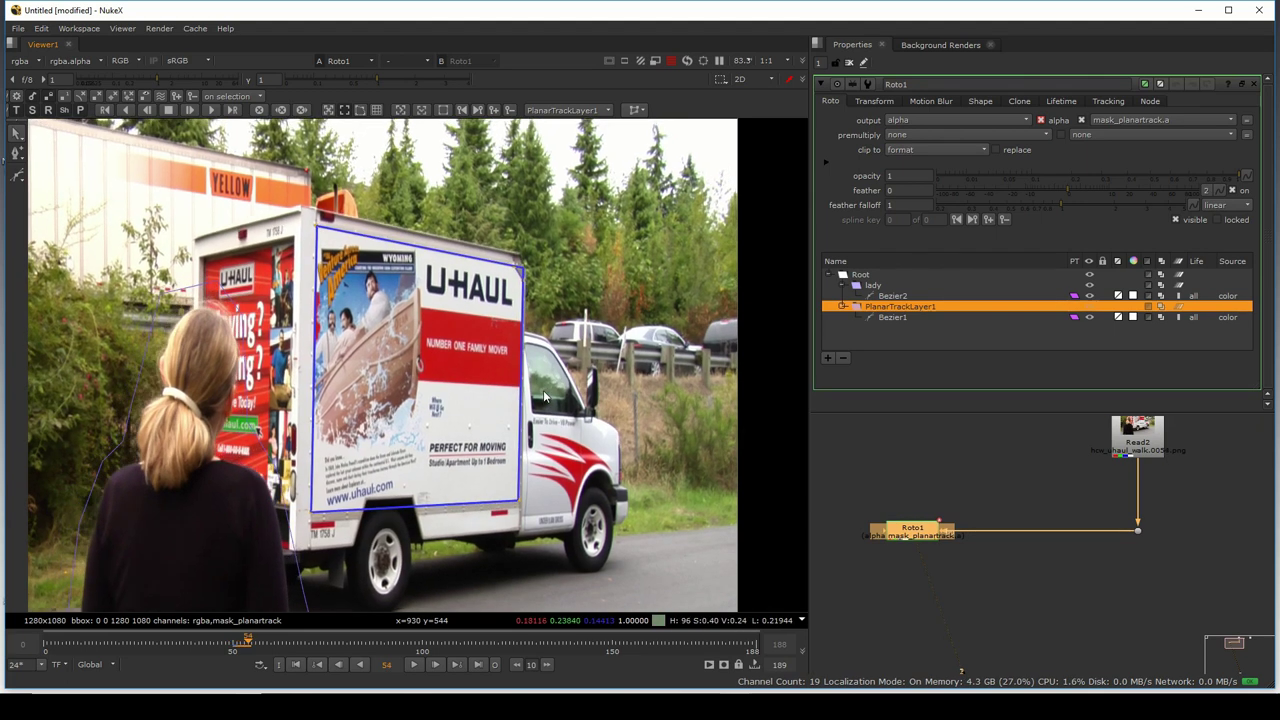
{"action": "key", "text": "Left"}
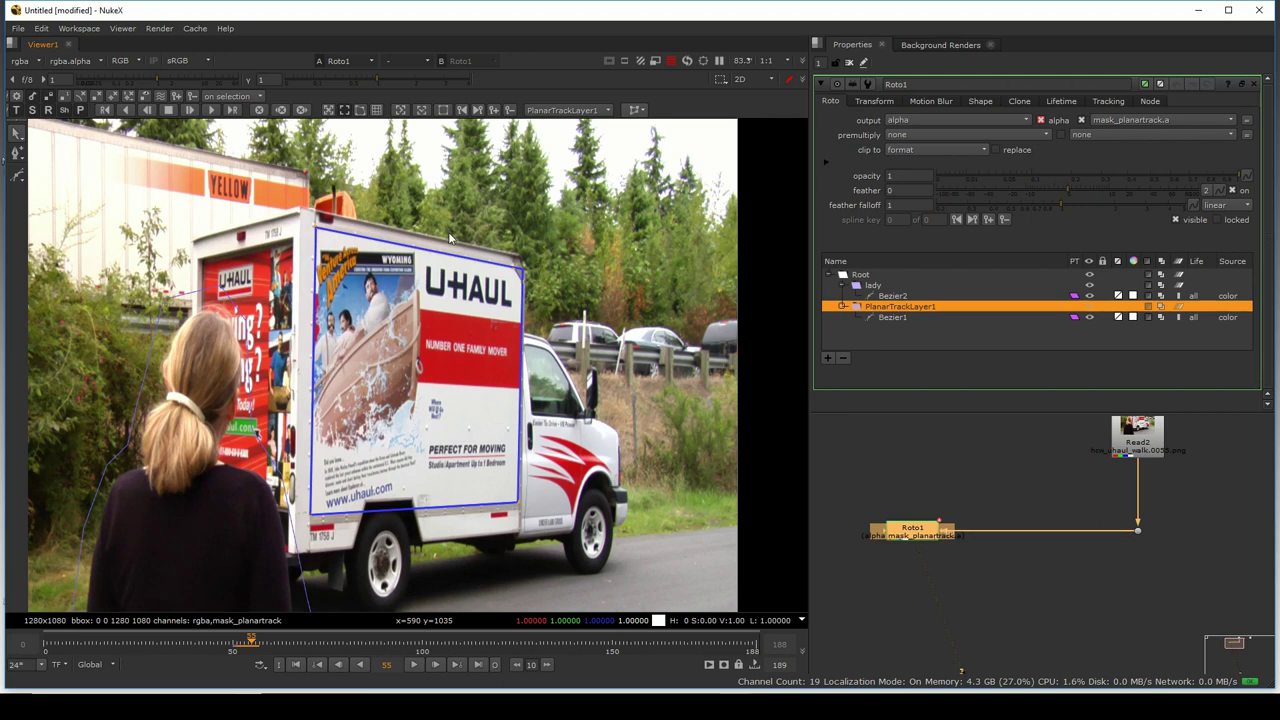
{"action": "scroll", "coordinate": [435, 242], "scroll_direction": "down", "scroll_amount": 1}
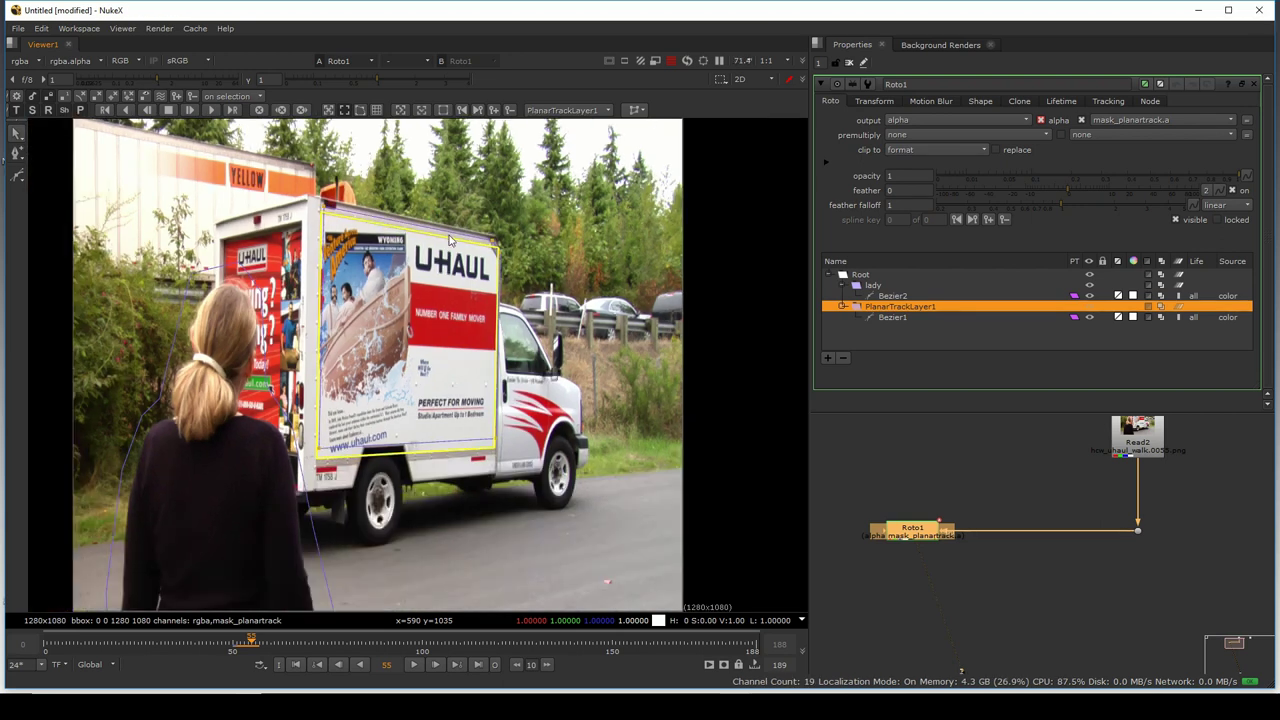
{"action": "scroll", "coordinate": [425, 250], "scroll_direction": "up", "scroll_amount": 2}
{"action": "left_click_drag", "start_coordinate": [294, 230], "coordinate": [356, 258]}
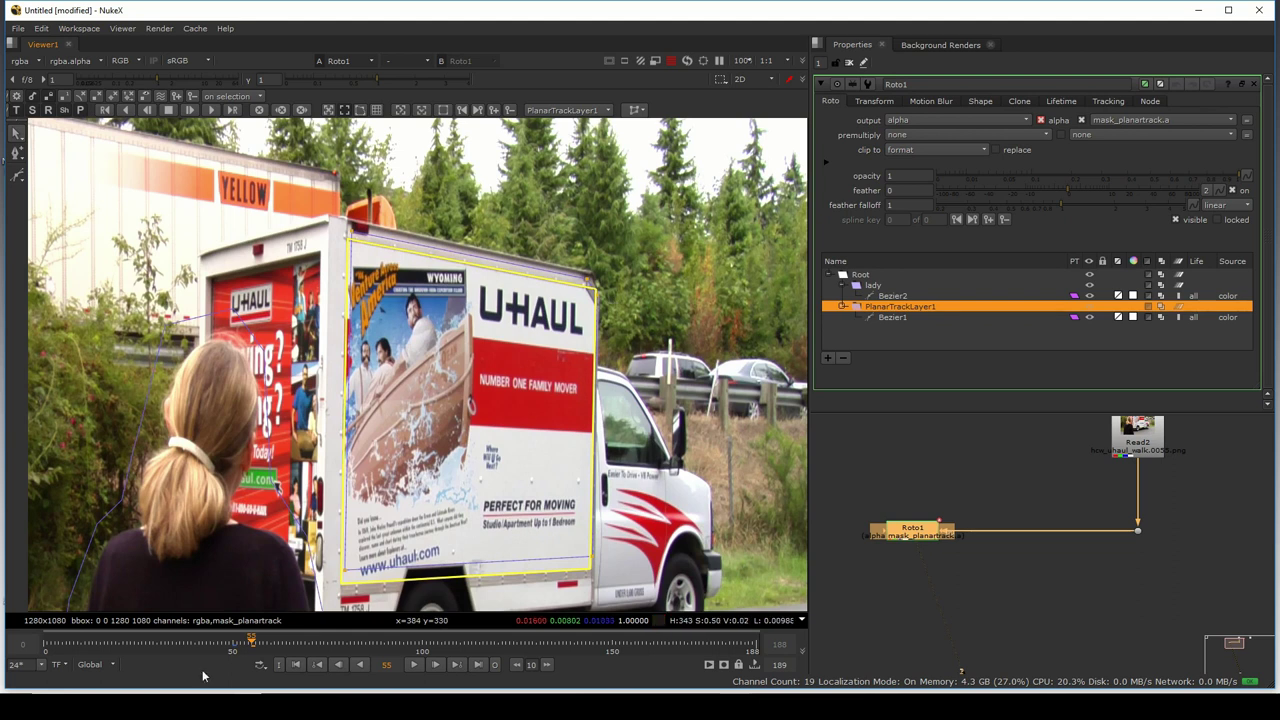
- Return to frame 50 and export the planar track as a CornerPin2D (relative) node
{"action": "left_click", "coordinate": [233, 644]}
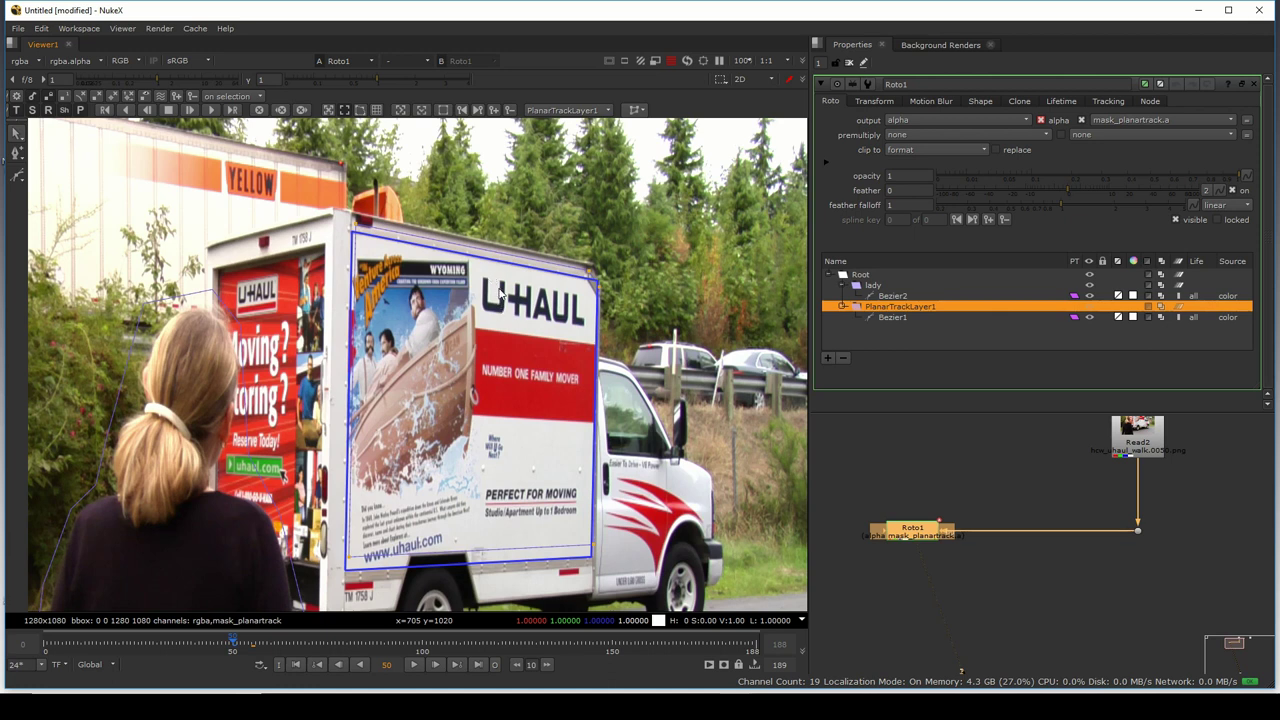
{"action": "scroll", "coordinate": [500, 290], "scroll_direction": "down", "scroll_amount": 1}
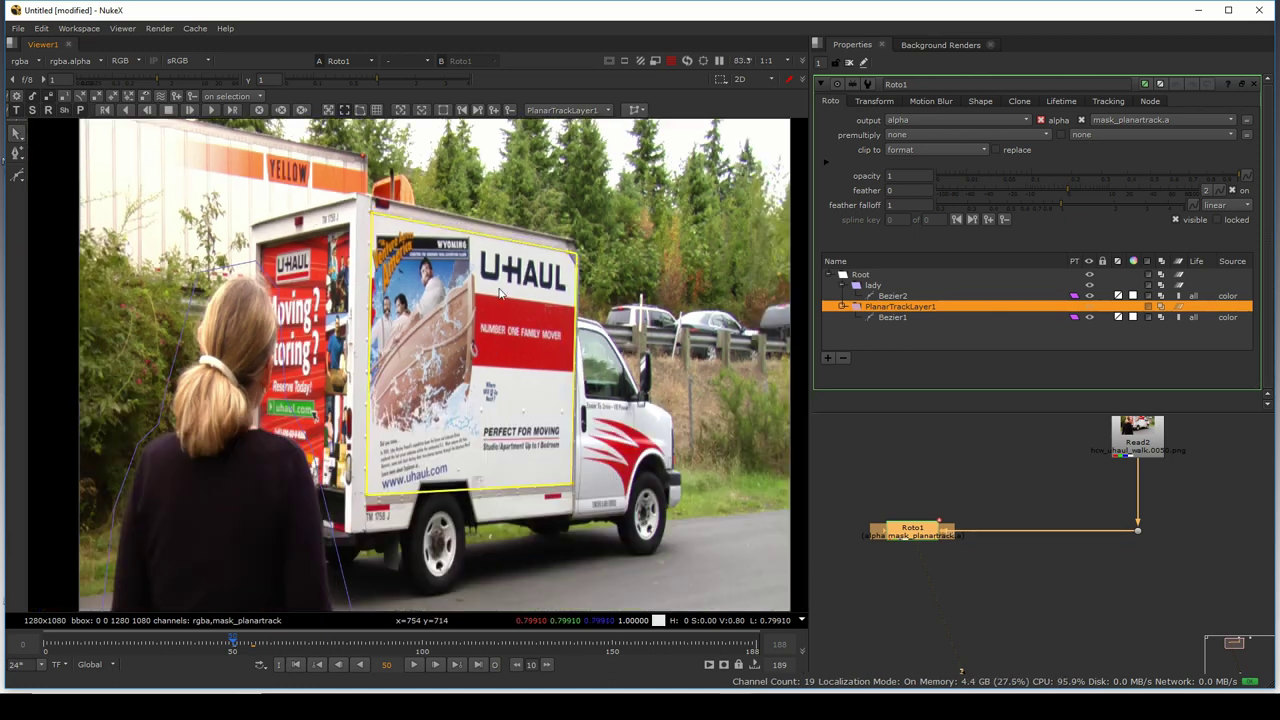
{"action": "scroll", "coordinate": [500, 296], "scroll_direction": "down", "scroll_amount": 1}
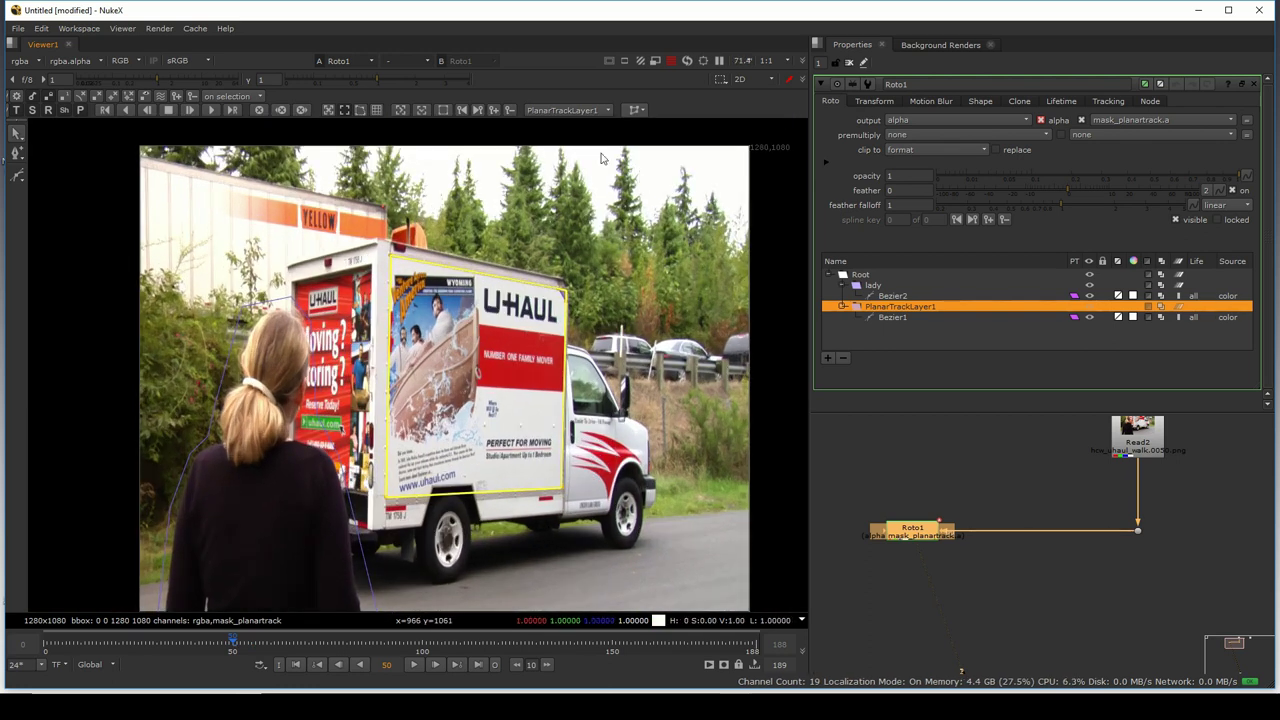
{"action": "left_click", "coordinate": [641, 110]}
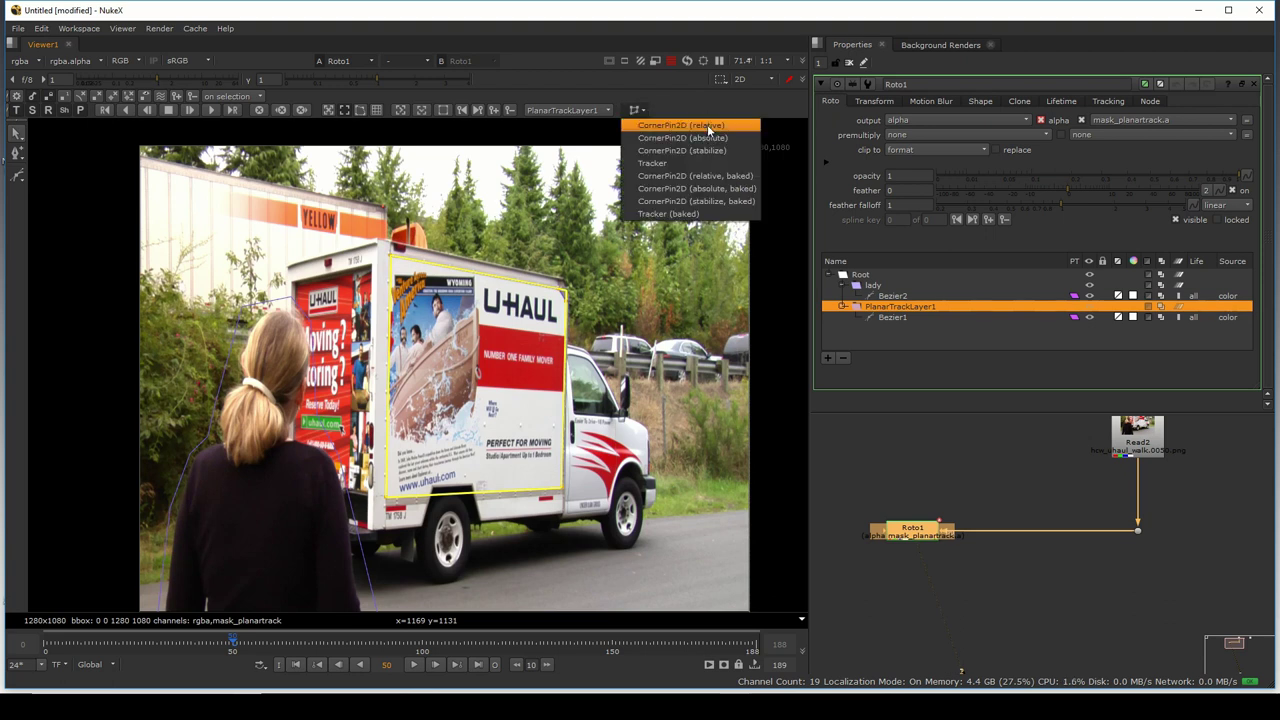
{"action": "left_click", "coordinate": [708, 126]}
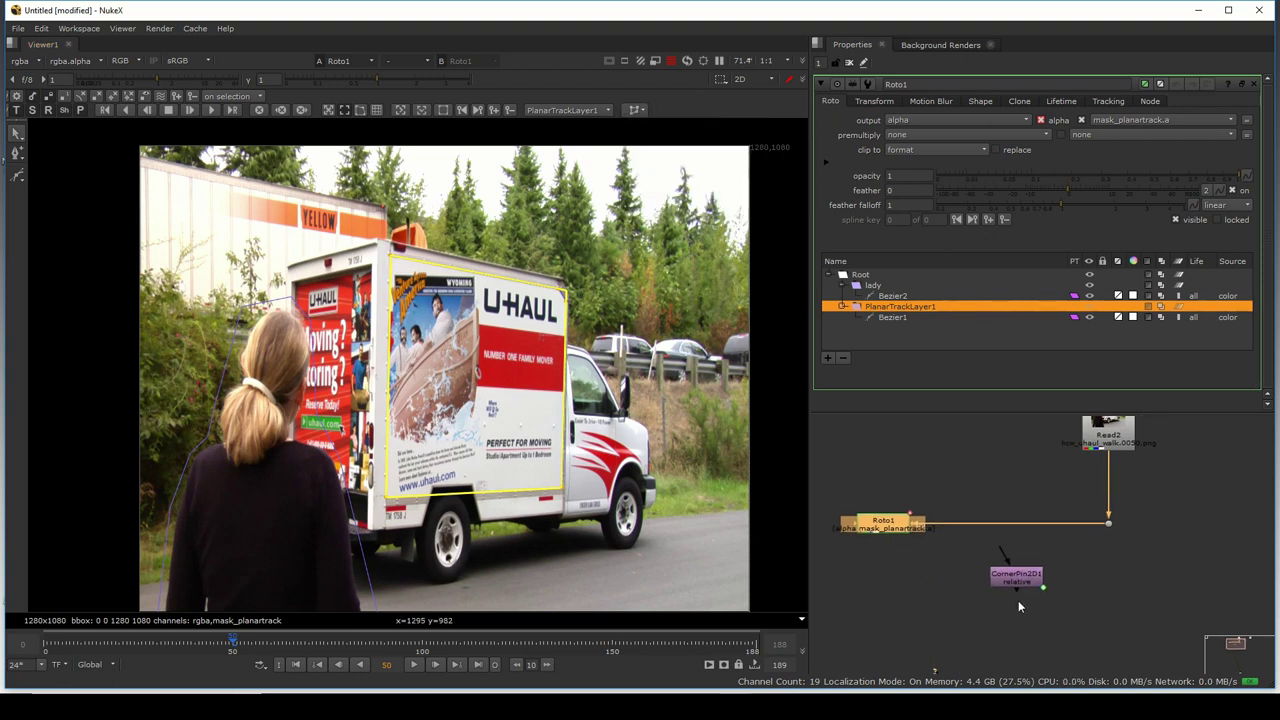
- Move the relative CornerPin2D1 node away from Roto1 and place it beside Read1 in the node graph
{"action": "scroll", "coordinate": [1019, 597], "scroll_direction": "up", "scroll_amount": 1}
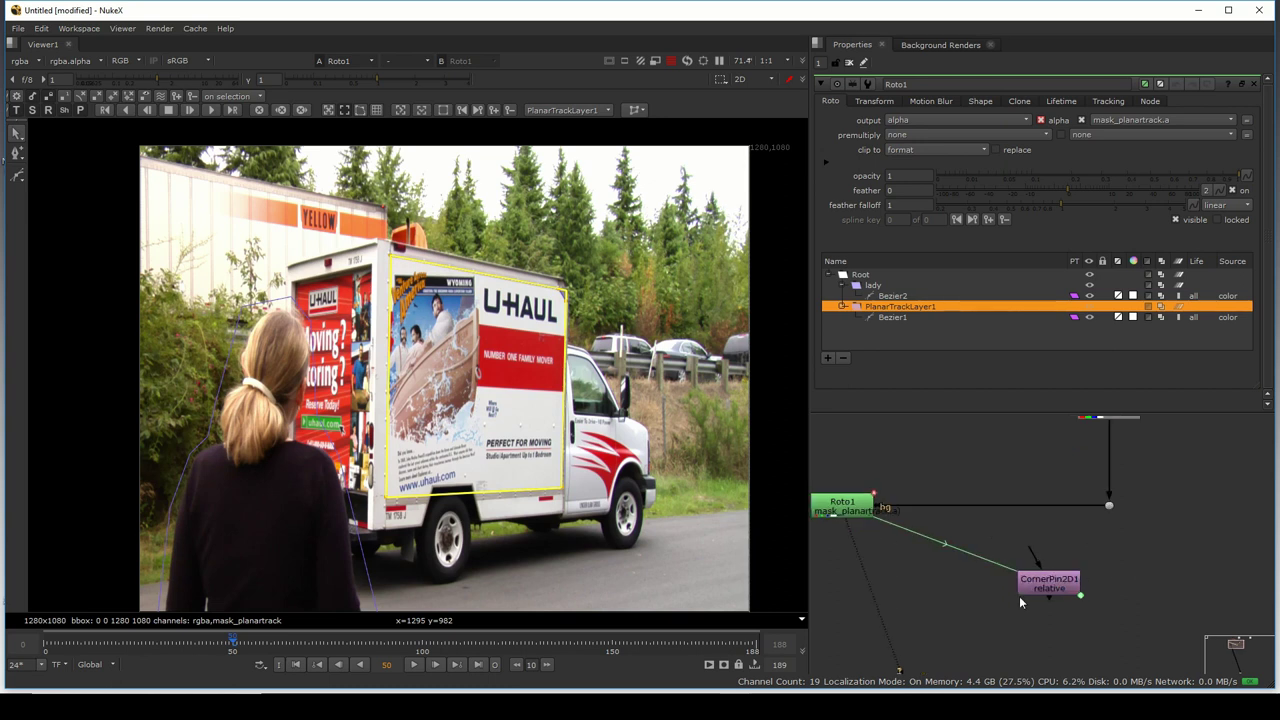
{"action": "left_click_drag", "start_coordinate": [1020, 597], "coordinate": [1077, 517]}
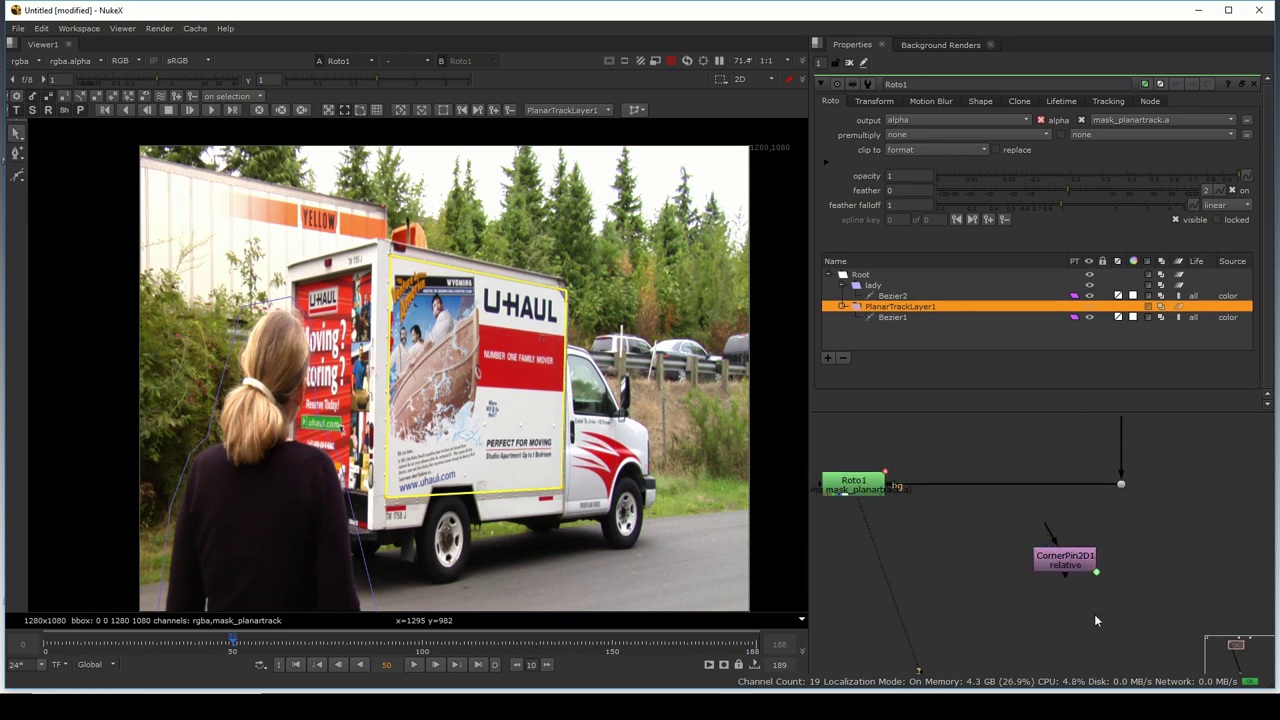
{"action": "scroll", "coordinate": [1034, 510], "scroll_direction": "down", "scroll_amount": 5}
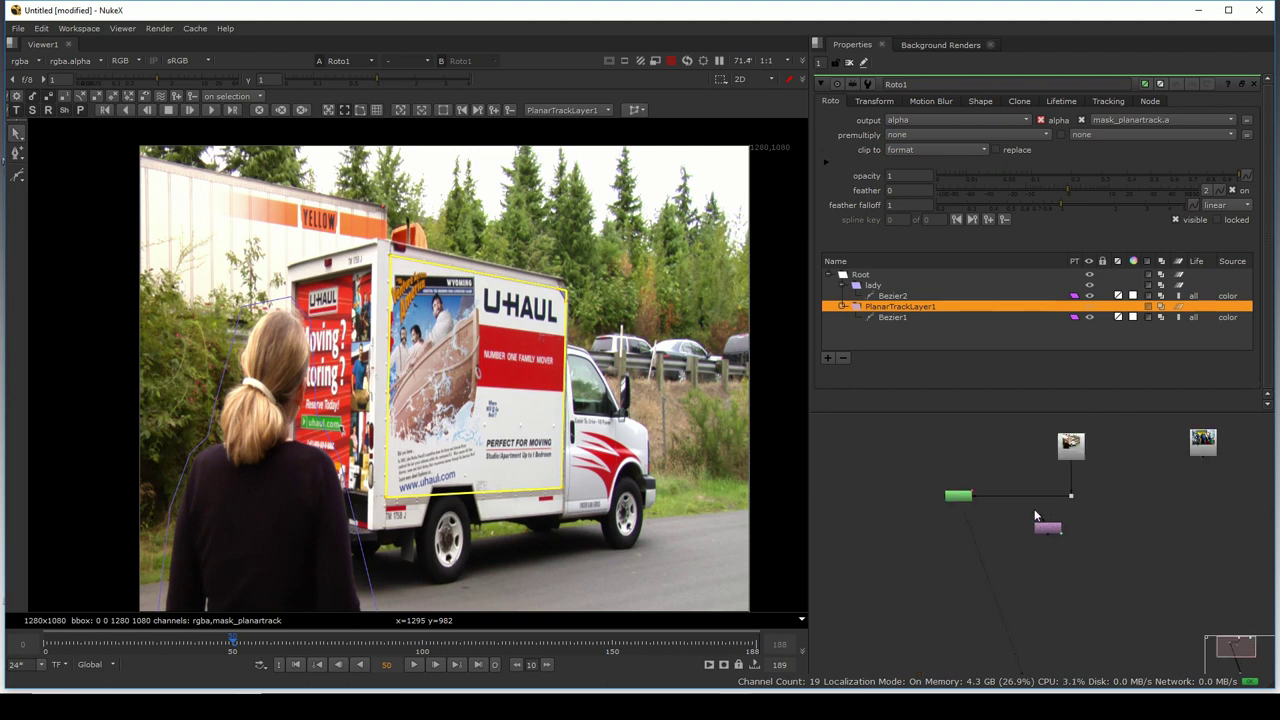
{"action": "scroll", "coordinate": [980, 545], "scroll_direction": "up", "scroll_amount": 1}
{"action": "left_click_drag", "start_coordinate": [1081, 523], "coordinate": [1179, 542]}
{"action": "scroll", "coordinate": [1158, 507], "scroll_direction": "up", "scroll_amount": 2}
{"action": "left_click_drag", "start_coordinate": [941, 460], "coordinate": [1010, 483]}
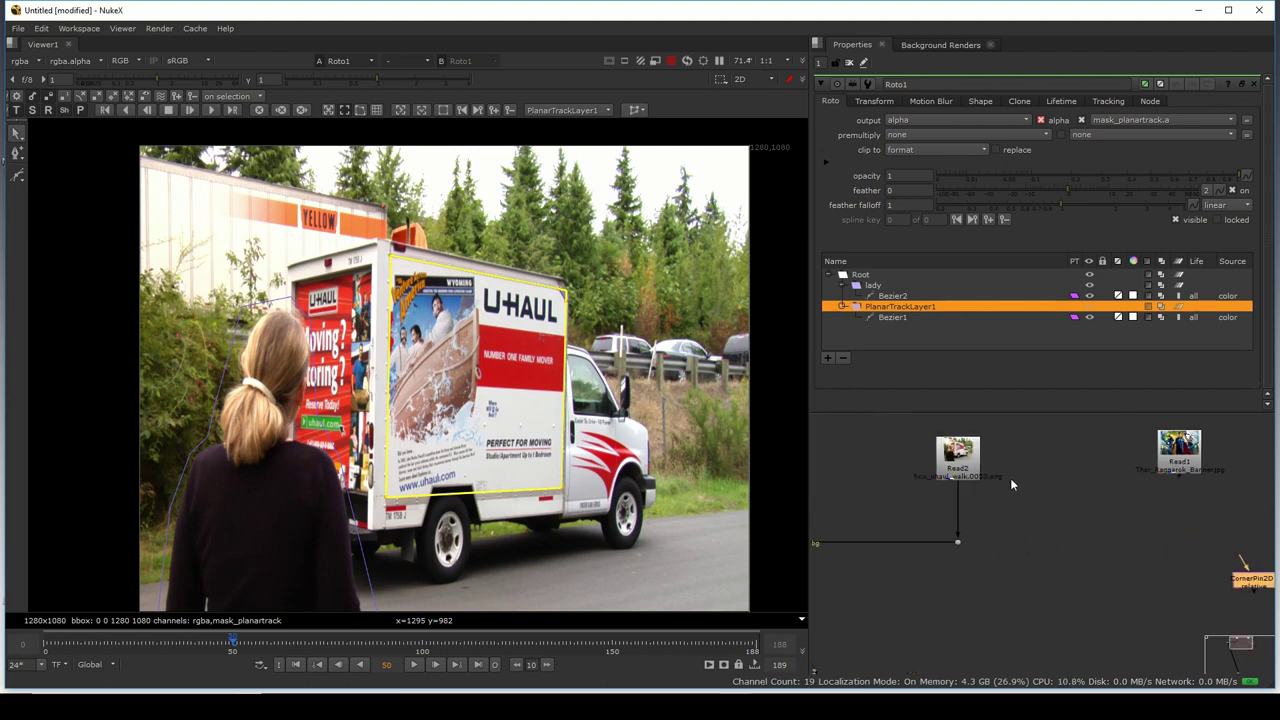
- Close all open node properties and compare the truck footage with Read1's Thor banner image in the viewer
{"action": "key", "text": "1"}
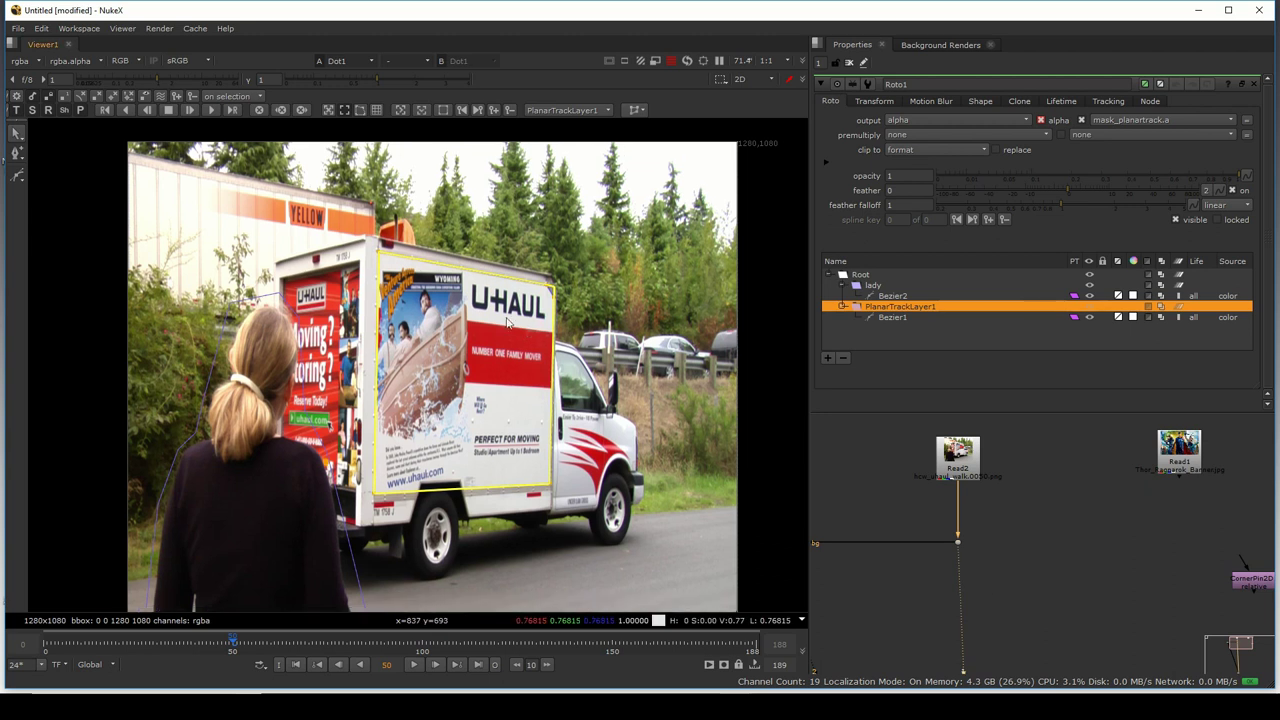
{"action": "left_click", "coordinate": [848, 64]}
{"action": "left_click_drag", "start_coordinate": [503, 401], "coordinate": [532, 413]}
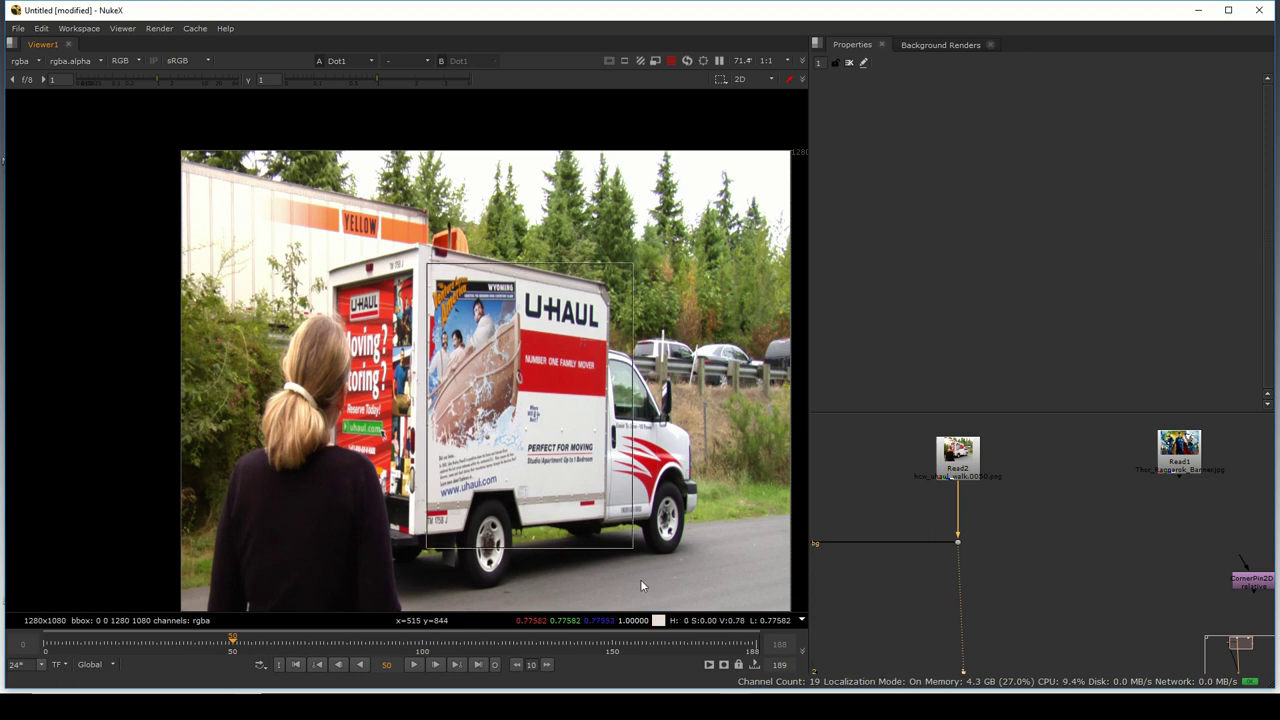
{"action": "left_click_drag", "start_coordinate": [1159, 492], "coordinate": [1124, 501]}
{"action": "key", "text": "1"}
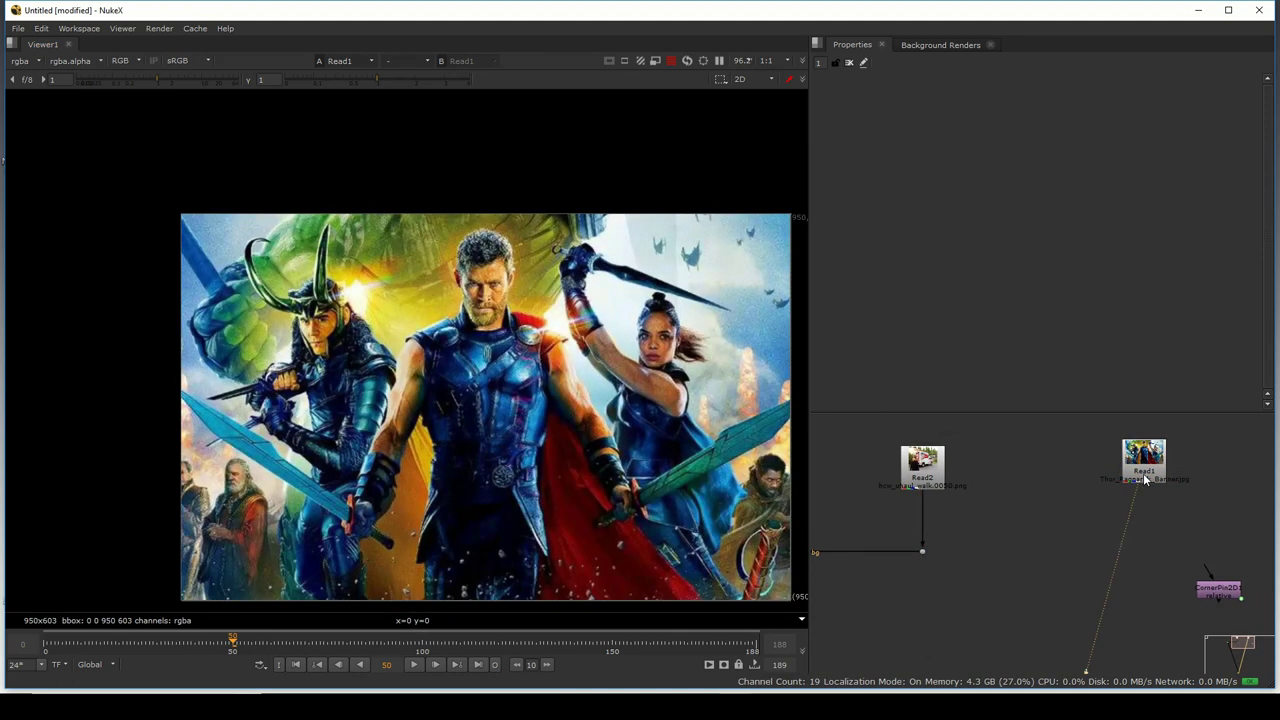
{"action": "scroll", "coordinate": [523, 377], "scroll_direction": "down", "scroll_amount": 3}
{"action": "left_click_drag", "start_coordinate": [523, 377], "coordinate": [406, 351]}
{"action": "scroll", "coordinate": [406, 351], "scroll_direction": "up", "scroll_amount": 1}
{"action": "left_click_drag", "start_coordinate": [1076, 522], "coordinate": [1028, 534]}
{"action": "key", "text": "1"}
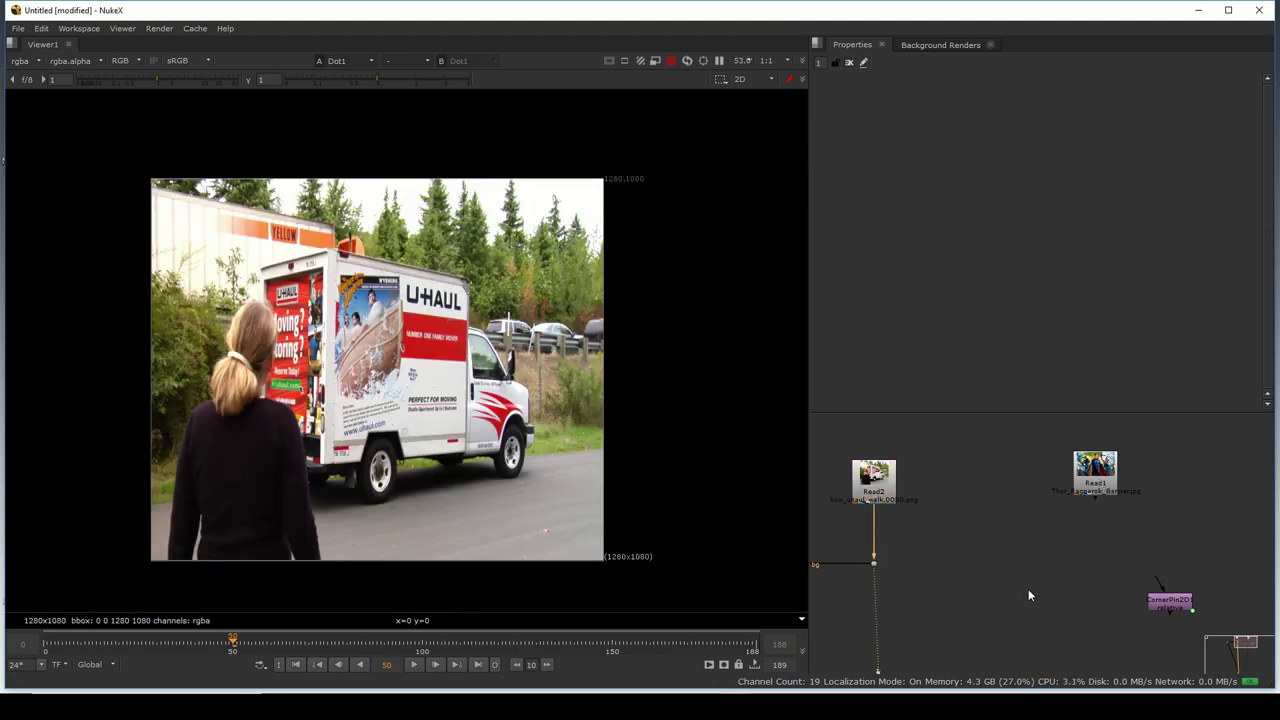
- Move Read1 lower in the node graph and attach a Reformat node beneath it
{"action": "left_click_drag", "start_coordinate": [1086, 491], "coordinate": [1079, 553]}
{"action": "key", "text": "Tab"}
{"action": "type", "text": "re"}
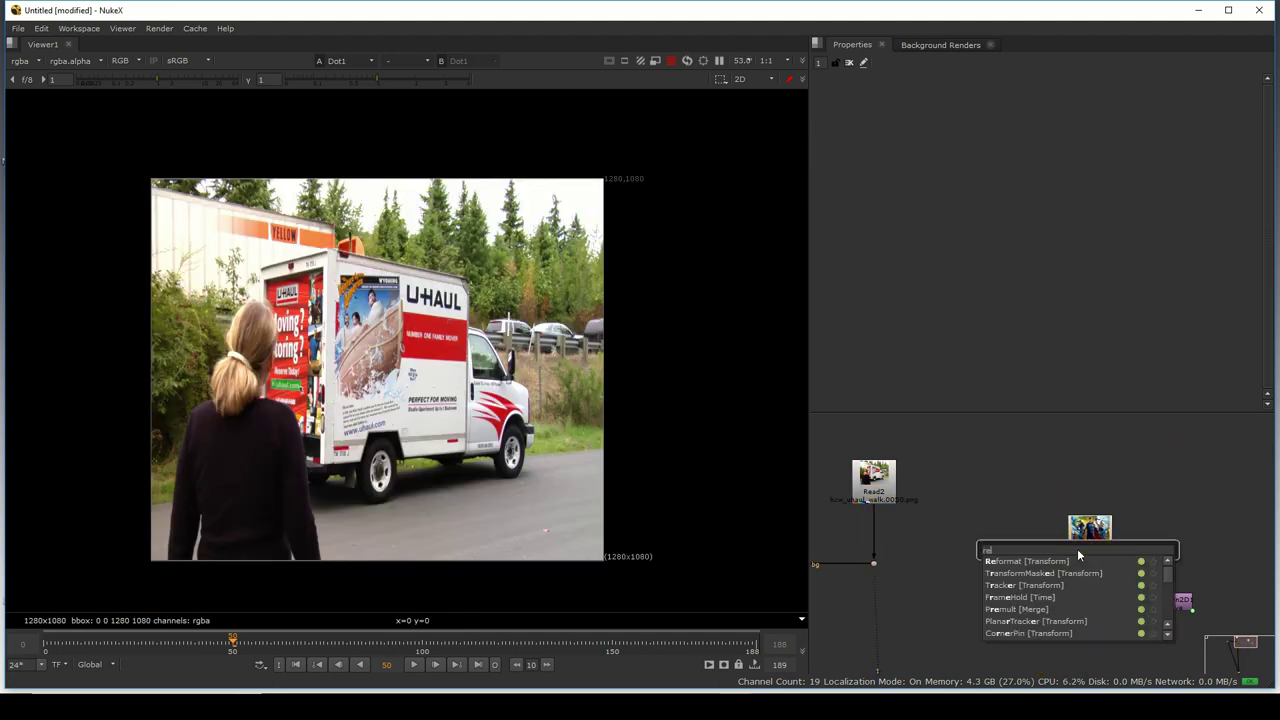
{"action": "type", "text": "fo"}
{"action": "key", "text": "Return"}
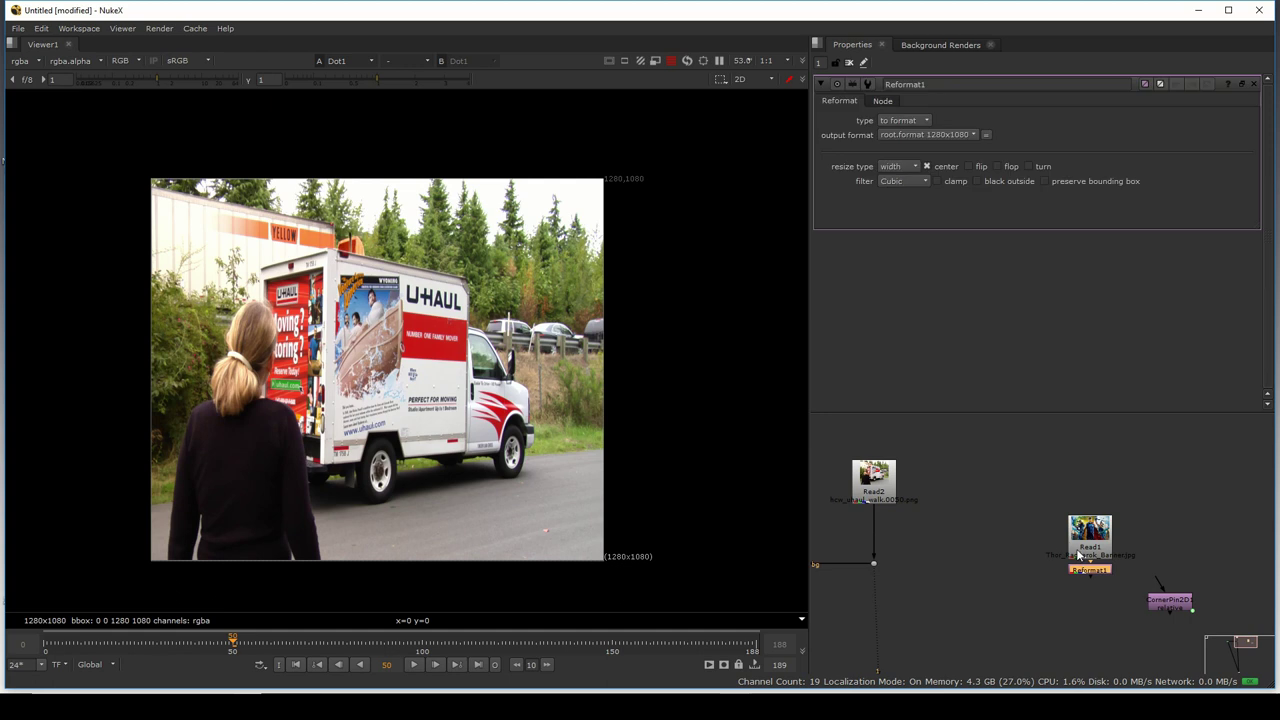
- Add a Merge node below the Dot, with the truck footage as background and Reformat1 as its A input
{"action": "left_click_drag", "start_coordinate": [1040, 548], "coordinate": [1106, 474]}
{"action": "key", "text": "m"}
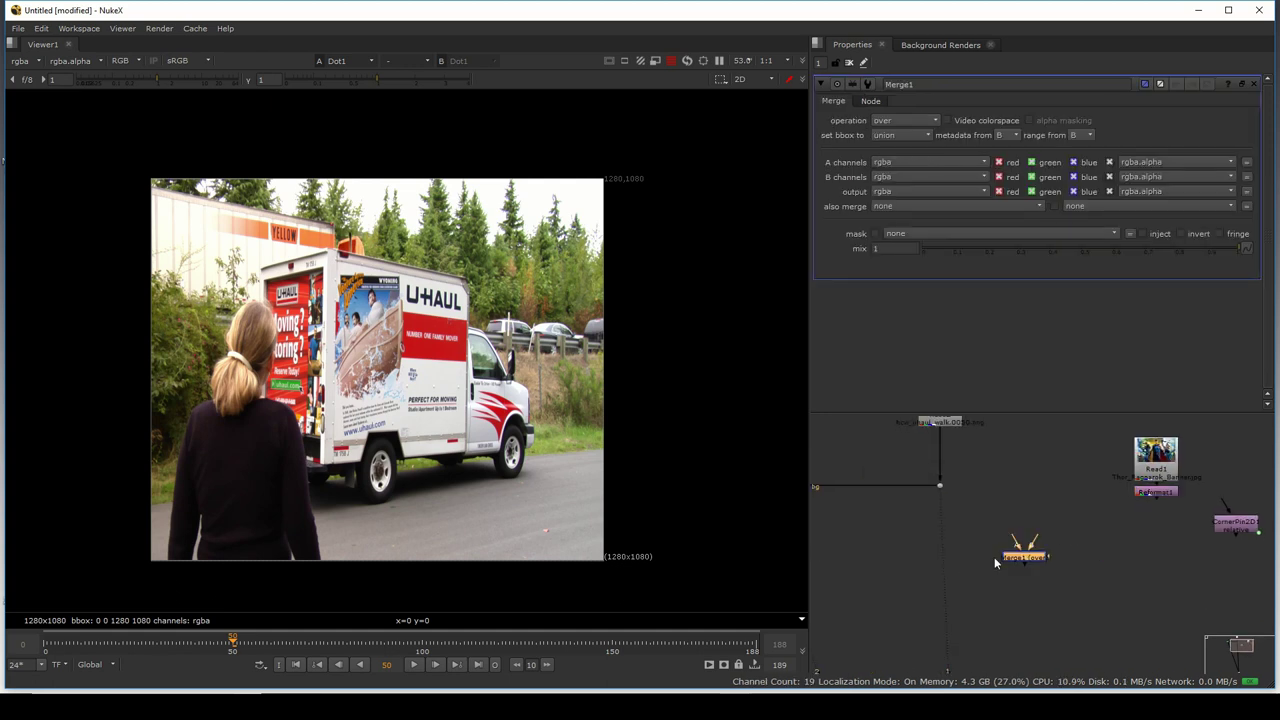
{"action": "left_click", "coordinate": [945, 590]}
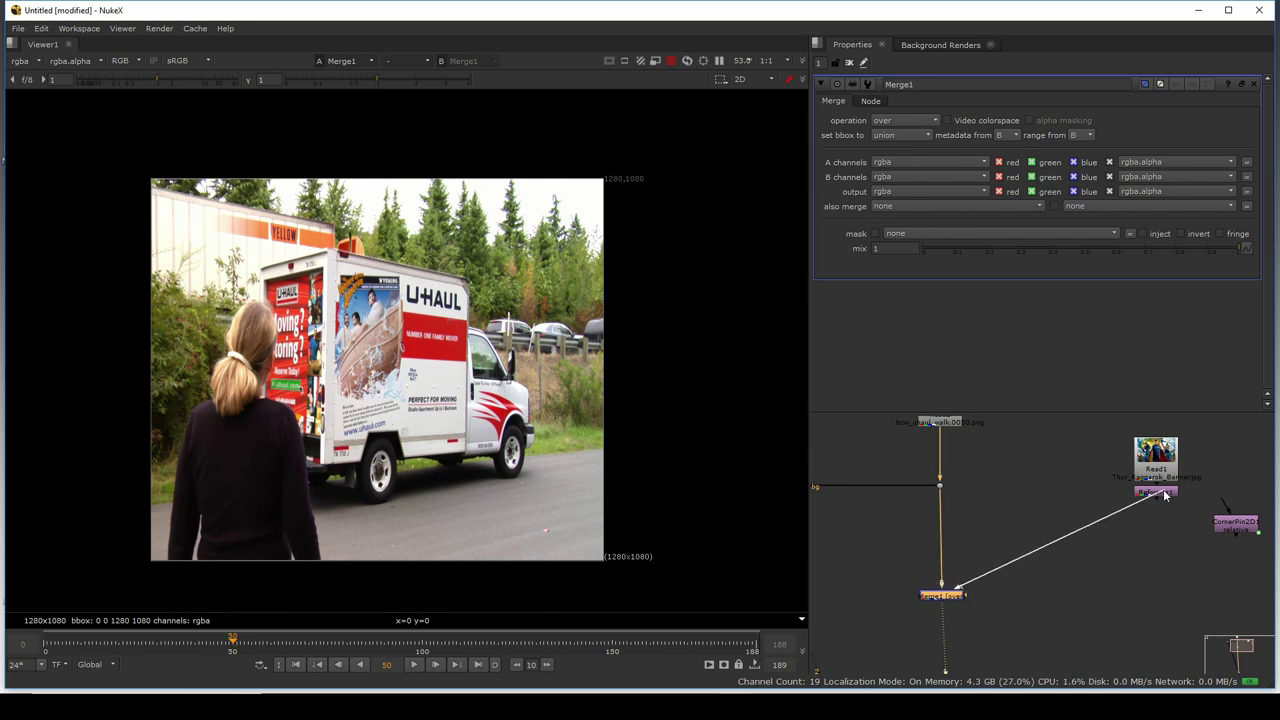
{"action": "left_click_drag", "start_coordinate": [1165, 495], "coordinate": [1160, 493]}
{"action": "key", "text": "f"}
{"action": "key", "text": "2"}
{"action": "left_click_drag", "start_coordinate": [988, 543], "coordinate": [1066, 596]}
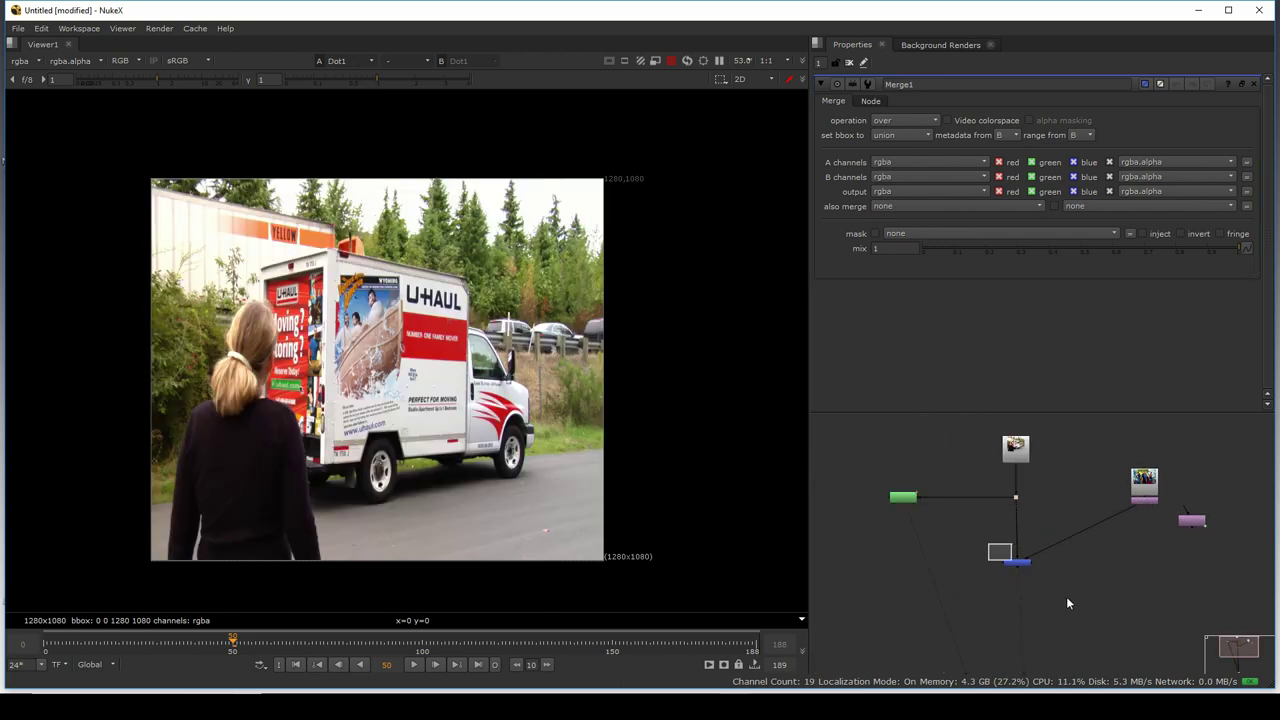
- View the Merge result and enable black outside on Reformat1
{"action": "key", "text": "1"}
{"action": "double_click", "coordinate": [1144, 501]}
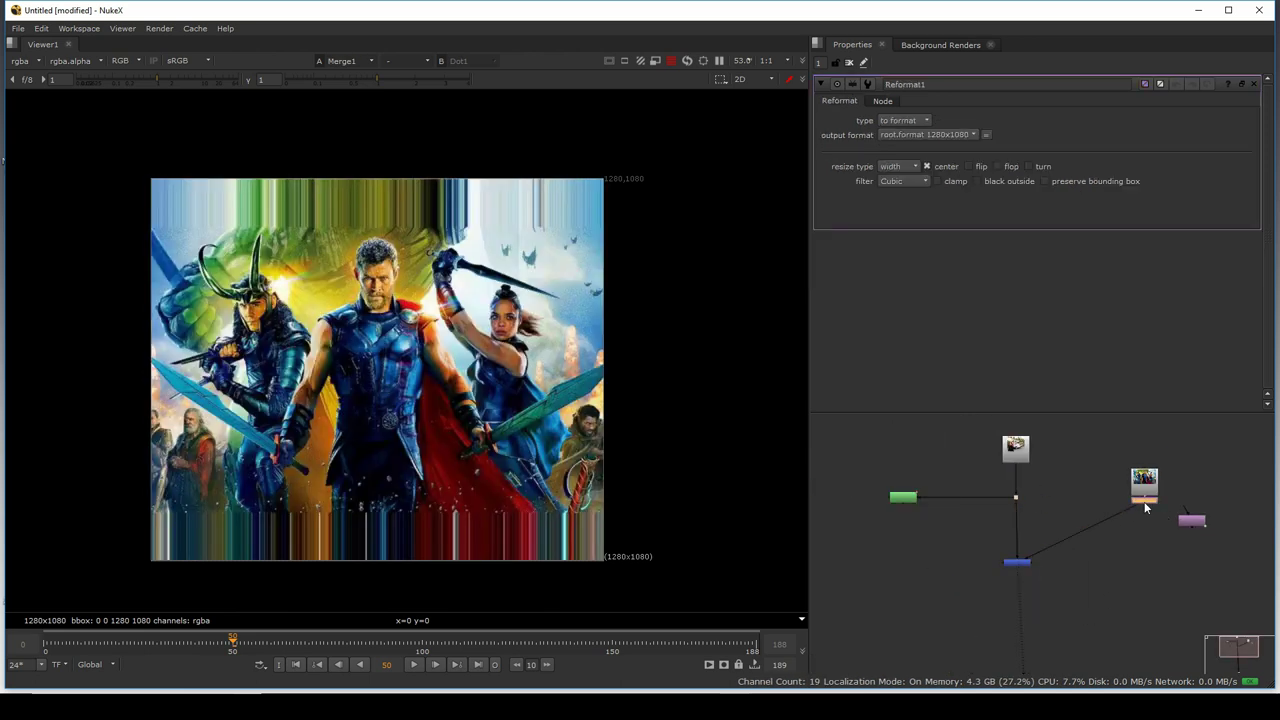
{"action": "left_click", "coordinate": [994, 182]}
{"action": "left_click_drag", "start_coordinate": [449, 341], "coordinate": [415, 335]}
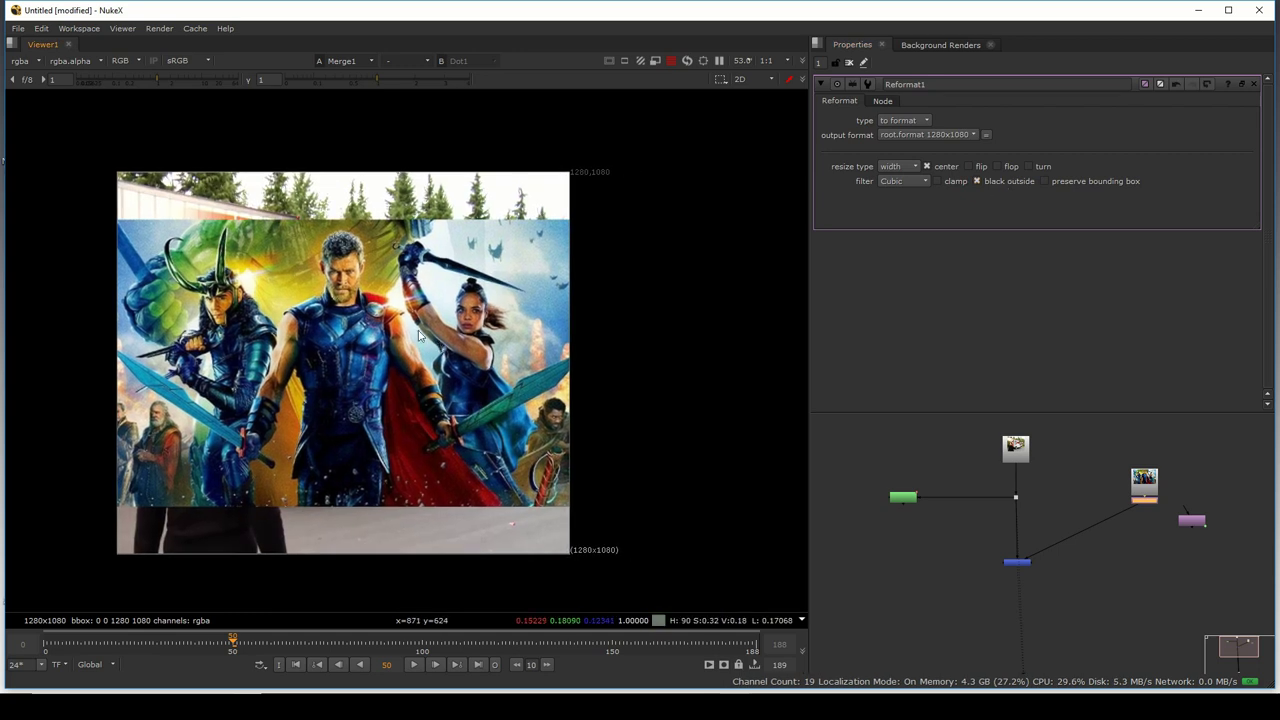
- Insert a CornerPin2D node below Reformat1, space it further down the branch and show its From points
{"action": "scroll", "coordinate": [1139, 511], "scroll_direction": "up", "scroll_amount": 1}
{"action": "mouse_move", "coordinate": [1140, 511]}
{"action": "left_mouse_down"}
{"action": "mouse_move", "coordinate": [1113, 510]}
{"action": "mouse_move", "coordinate": [1129, 524]}
{"action": "left_mouse_up"}
{"action": "key", "text": "Tab"}
{"action": "type", "text": "cor"}
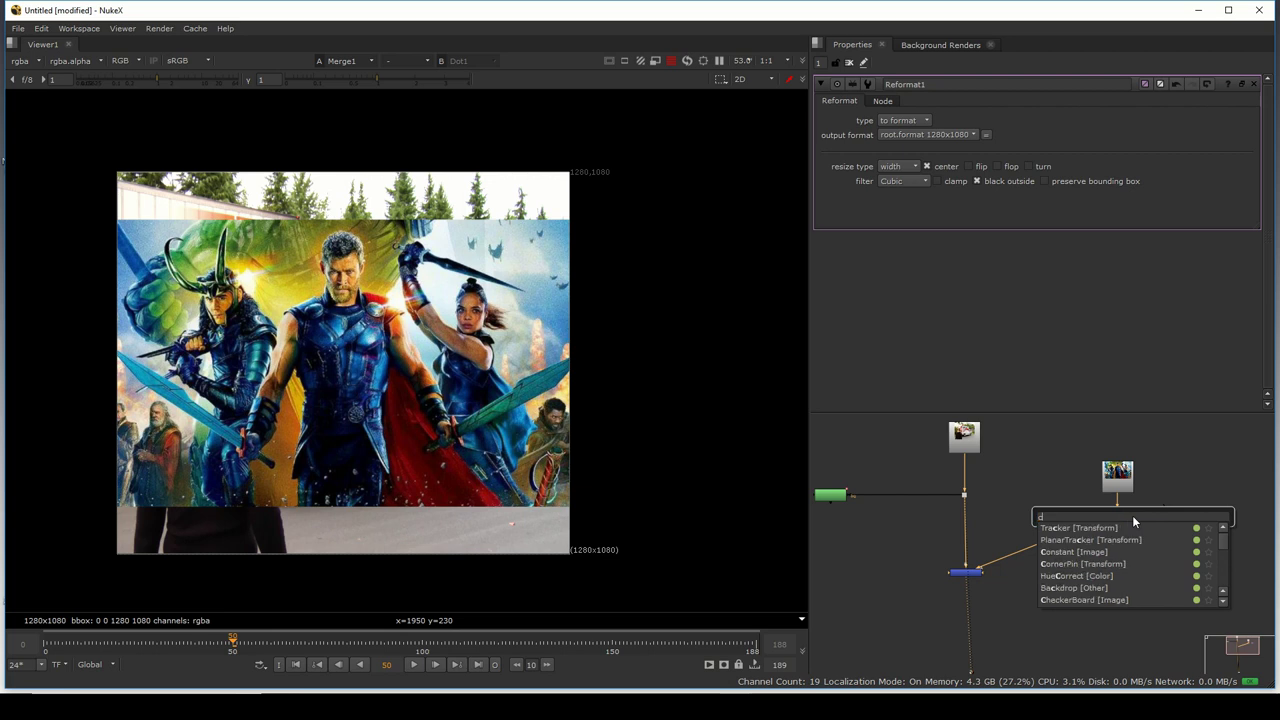
{"action": "key", "text": "Return"}
{"action": "scroll", "coordinate": [1160, 540], "scroll_direction": "up", "scroll_amount": 3}
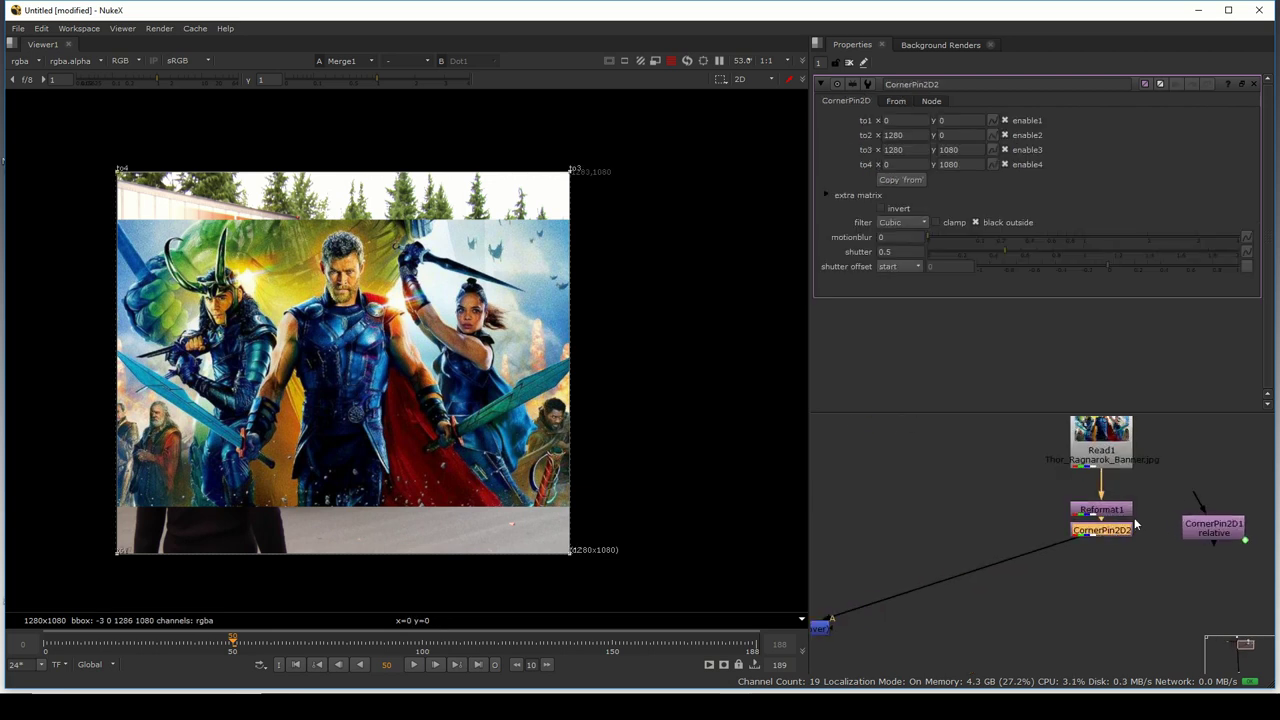
{"action": "left_click_drag", "start_coordinate": [259, 325], "coordinate": [273, 331]}
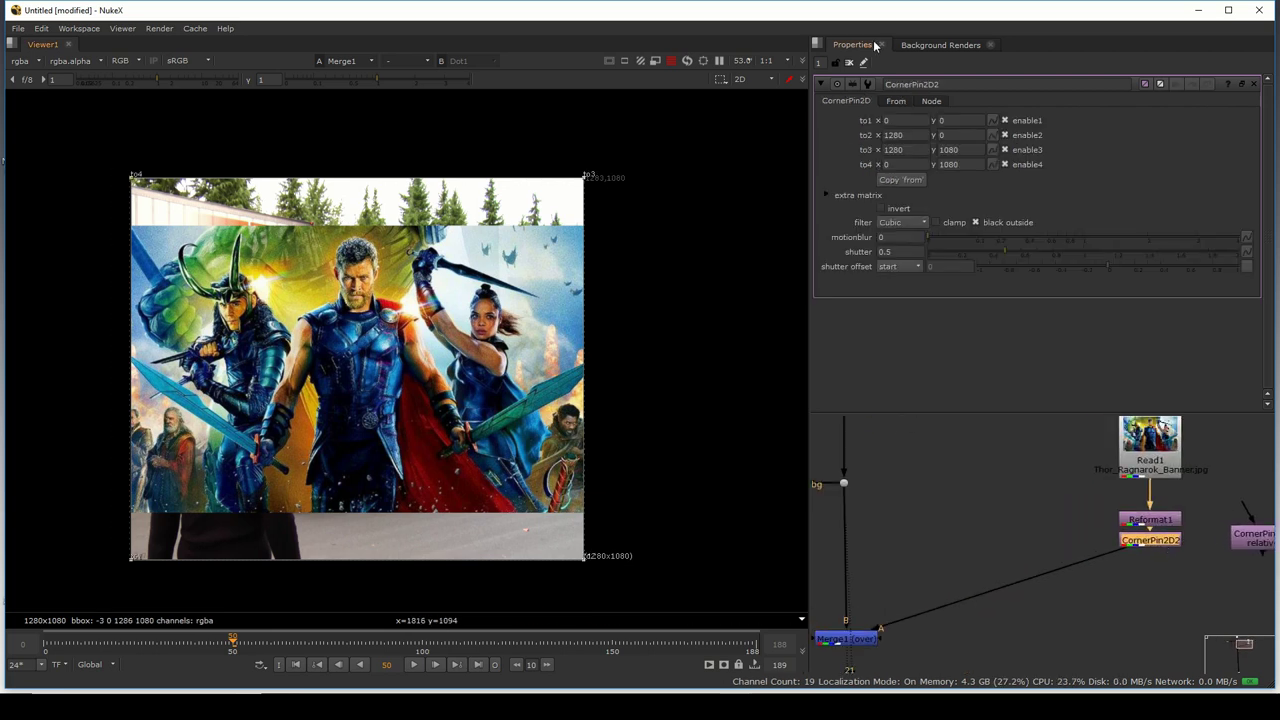
{"action": "left_click", "coordinate": [895, 102]}
{"action": "left_click_drag", "start_coordinate": [1155, 547], "coordinate": [1157, 597]}
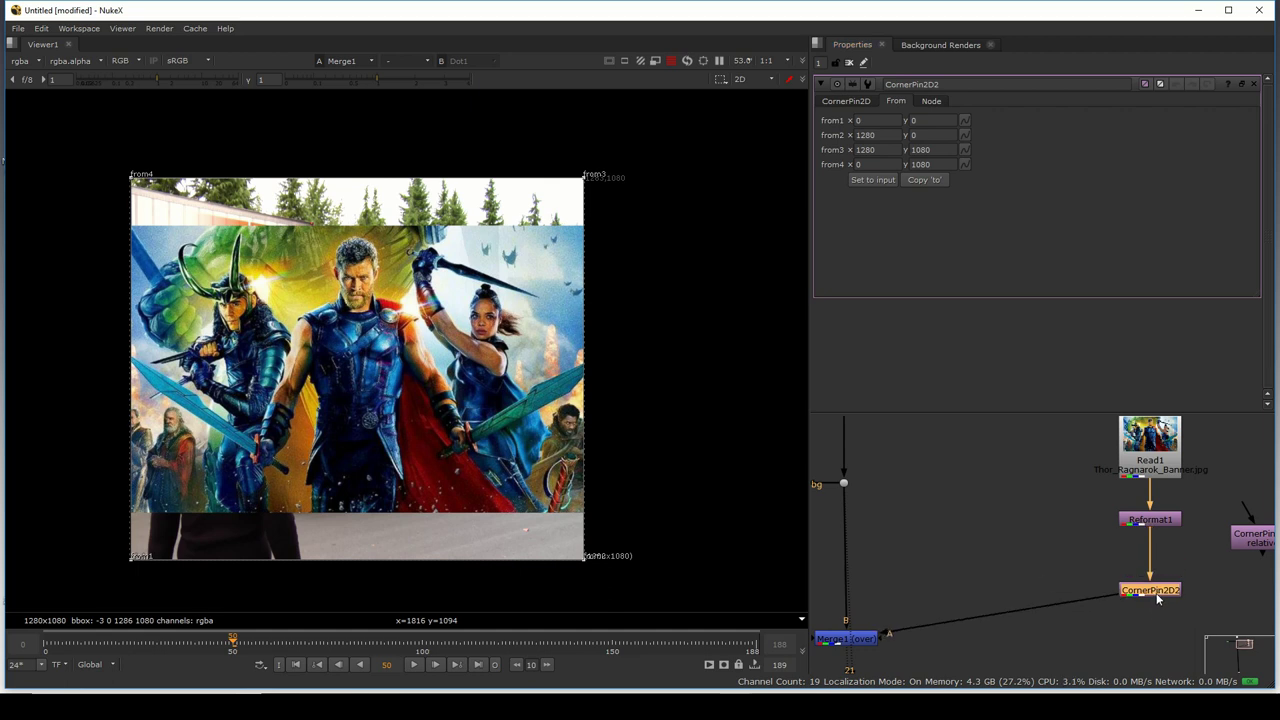
- Disable CornerPin2D2, align its four From points with the banner image's corners, and display its To points
{"action": "left_click_drag", "start_coordinate": [304, 313], "coordinate": [311, 314]}
{"action": "left_click_drag", "start_coordinate": [380, 290], "coordinate": [351, 292]}
{"action": "scroll", "coordinate": [104, 188], "scroll_direction": "up", "scroll_amount": 3}
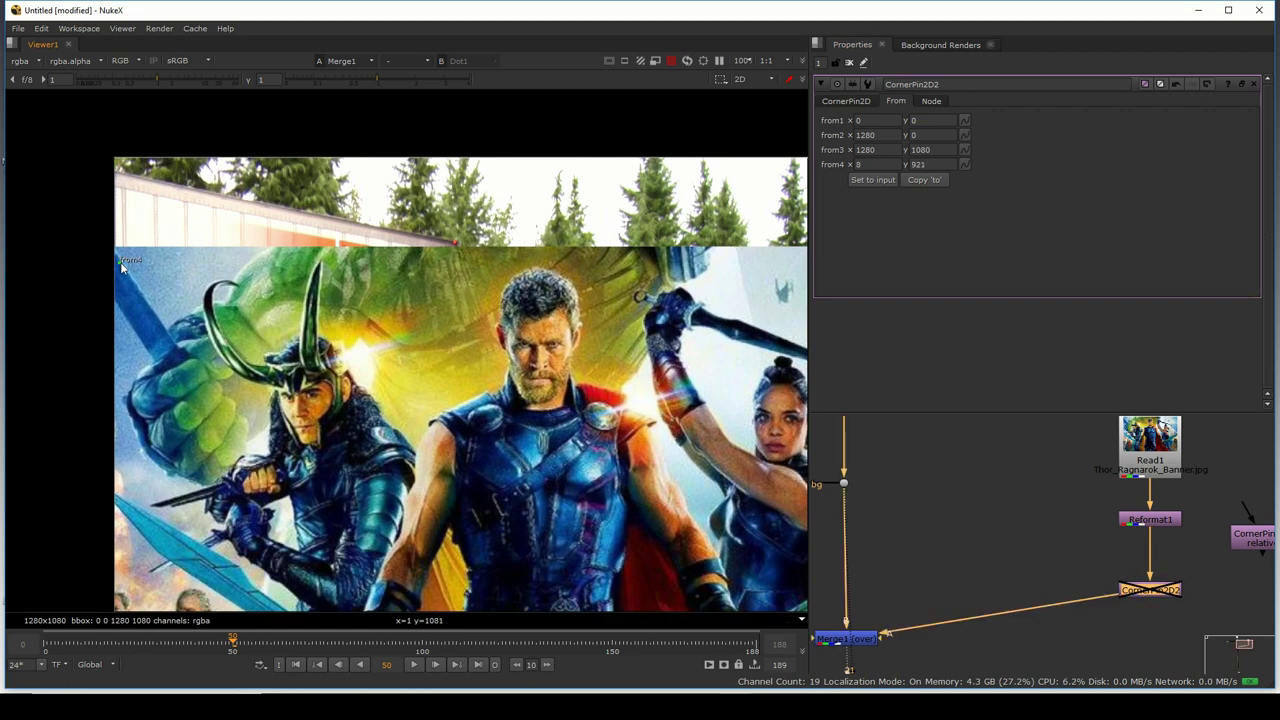
{"action": "scroll", "coordinate": [117, 252], "scroll_direction": "down", "scroll_amount": 3}
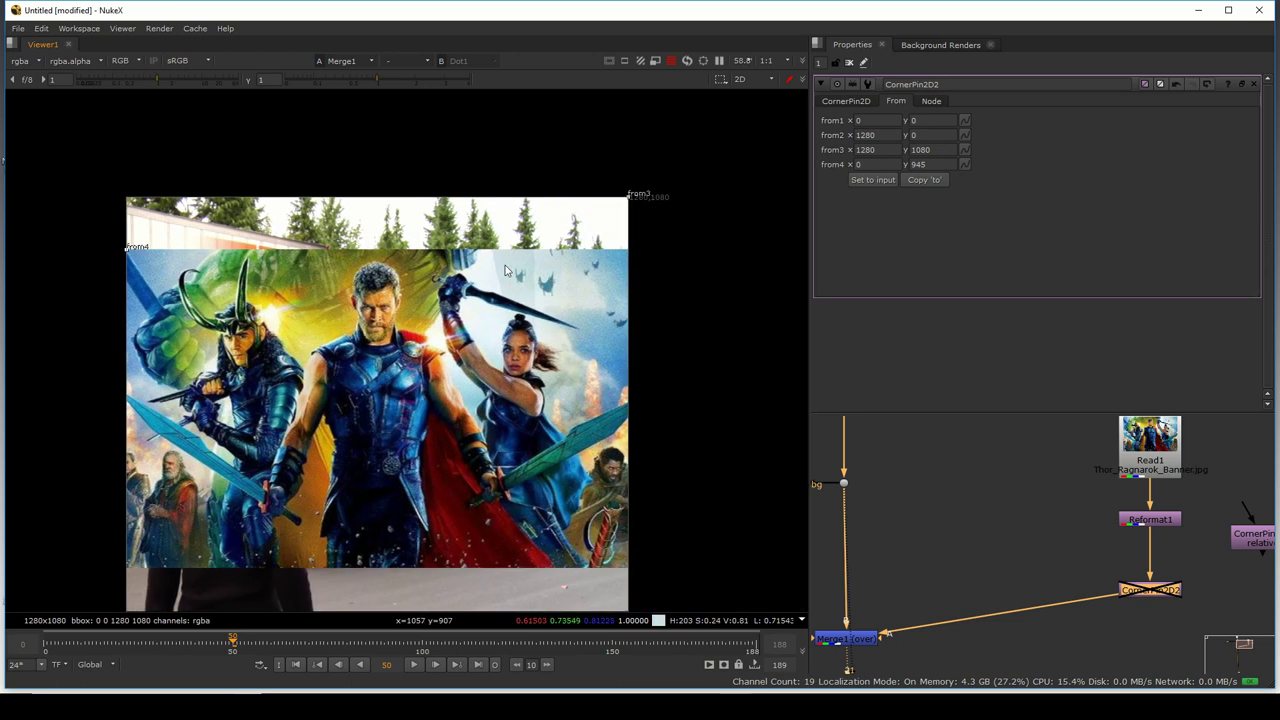
{"action": "left_click_drag", "start_coordinate": [584, 257], "coordinate": [579, 252]}
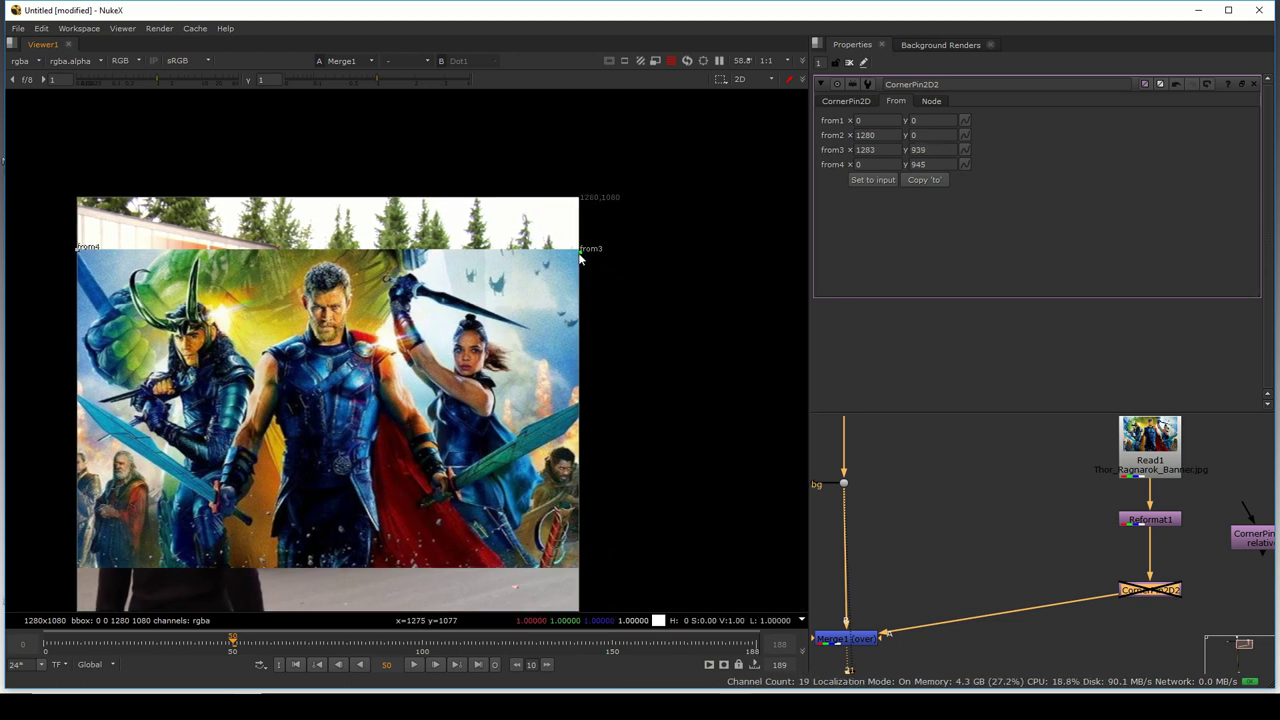
{"action": "left_click_drag", "start_coordinate": [574, 598], "coordinate": [663, 436]}
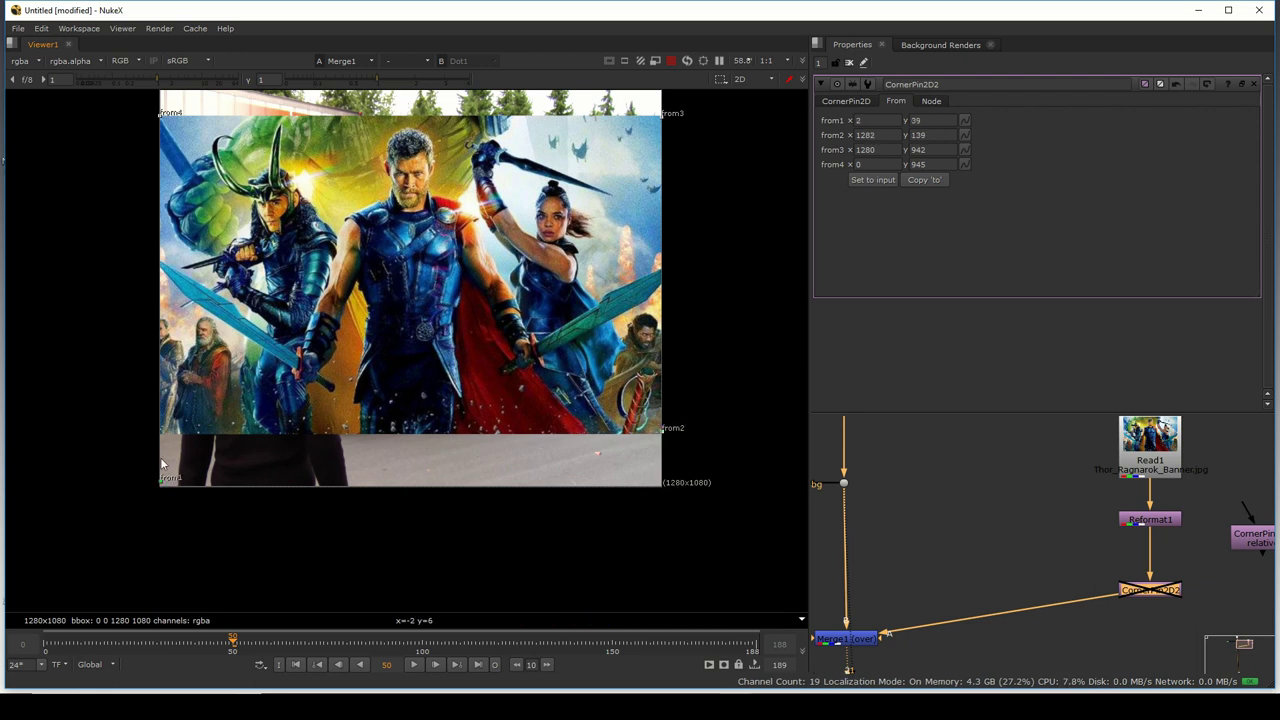
{"action": "scroll", "coordinate": [252, 388], "scroll_direction": "down", "scroll_amount": 3}
{"action": "left_click_drag", "start_coordinate": [501, 350], "coordinate": [473, 414]}
{"action": "scroll", "coordinate": [198, 440], "scroll_direction": "up", "scroll_amount": 3}
{"action": "left_click_drag", "start_coordinate": [623, 371], "coordinate": [591, 417]}
{"action": "left_click", "coordinate": [843, 102]}
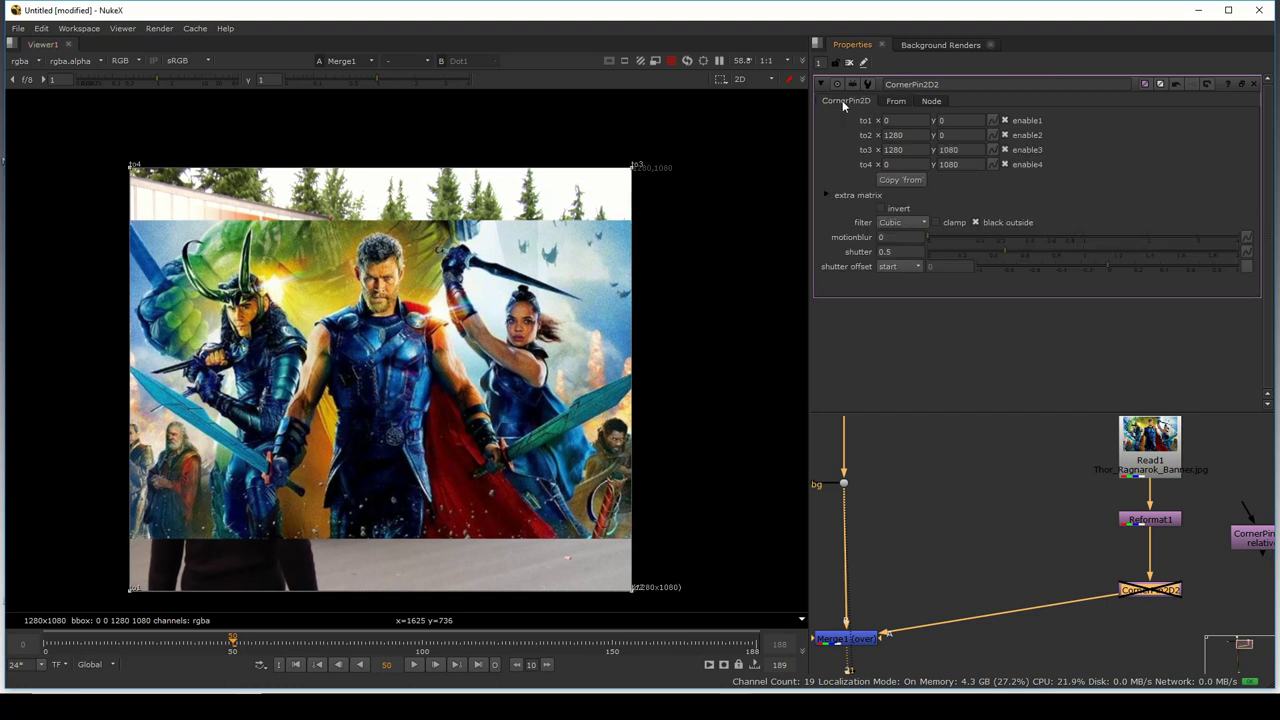
- Copy CornerPin2D2's From points to its To points, re-enable the node and line it up level with Merge1
{"action": "left_click", "coordinate": [904, 181]}
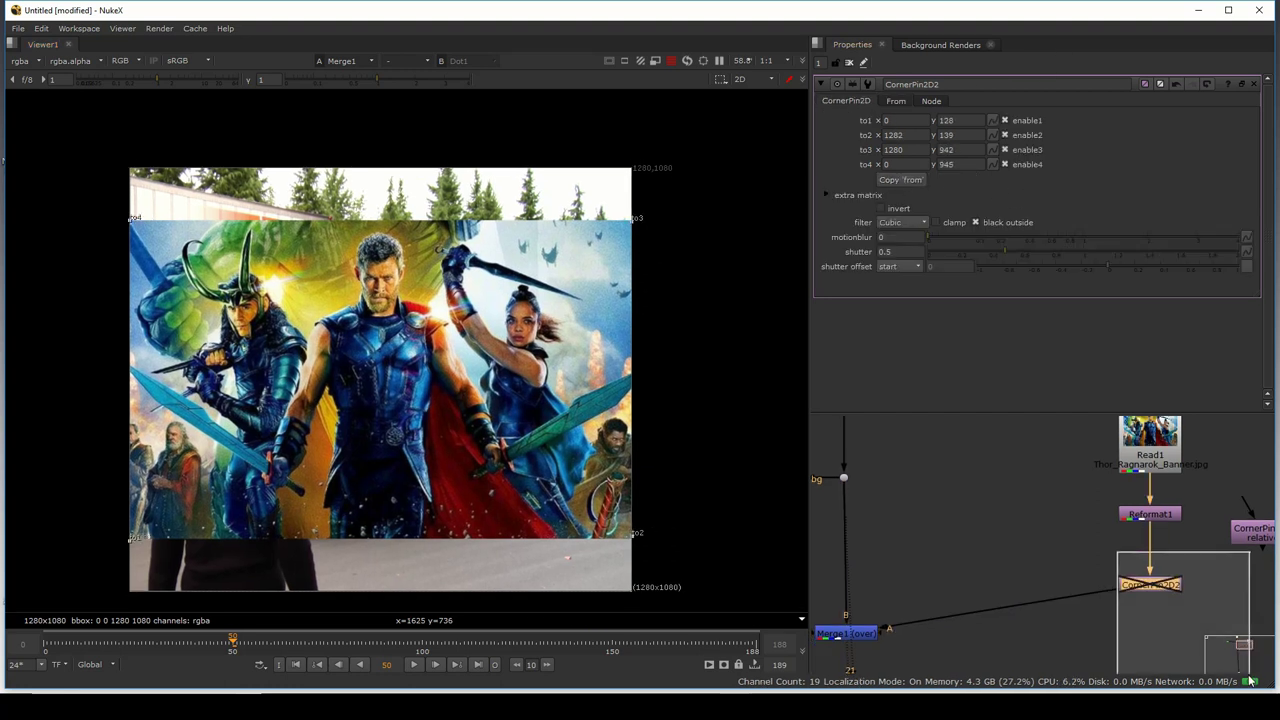
{"action": "scroll", "coordinate": [1145, 485], "scroll_direction": "down", "scroll_amount": 3}
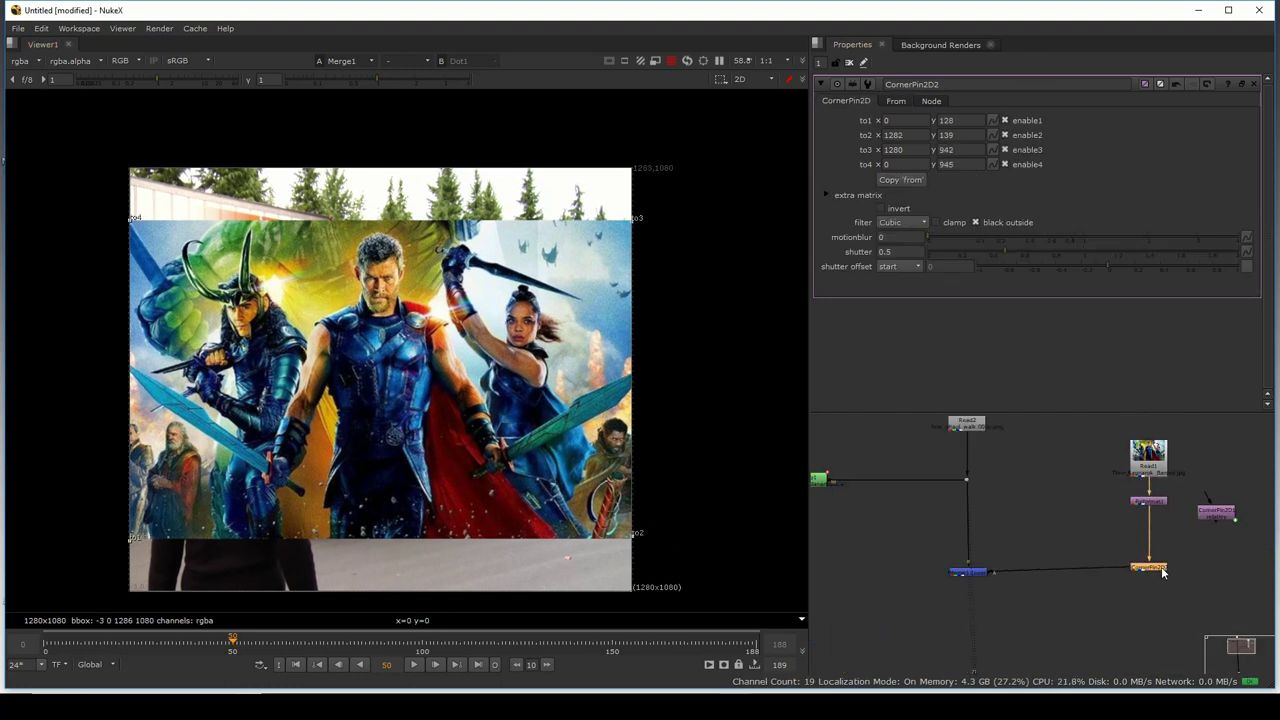
{"action": "left_click_drag", "start_coordinate": [1163, 573], "coordinate": [1155, 568]}
- View the original truck footage and examine the corners of the truck's side panel up close
{"action": "key", "text": "2"}
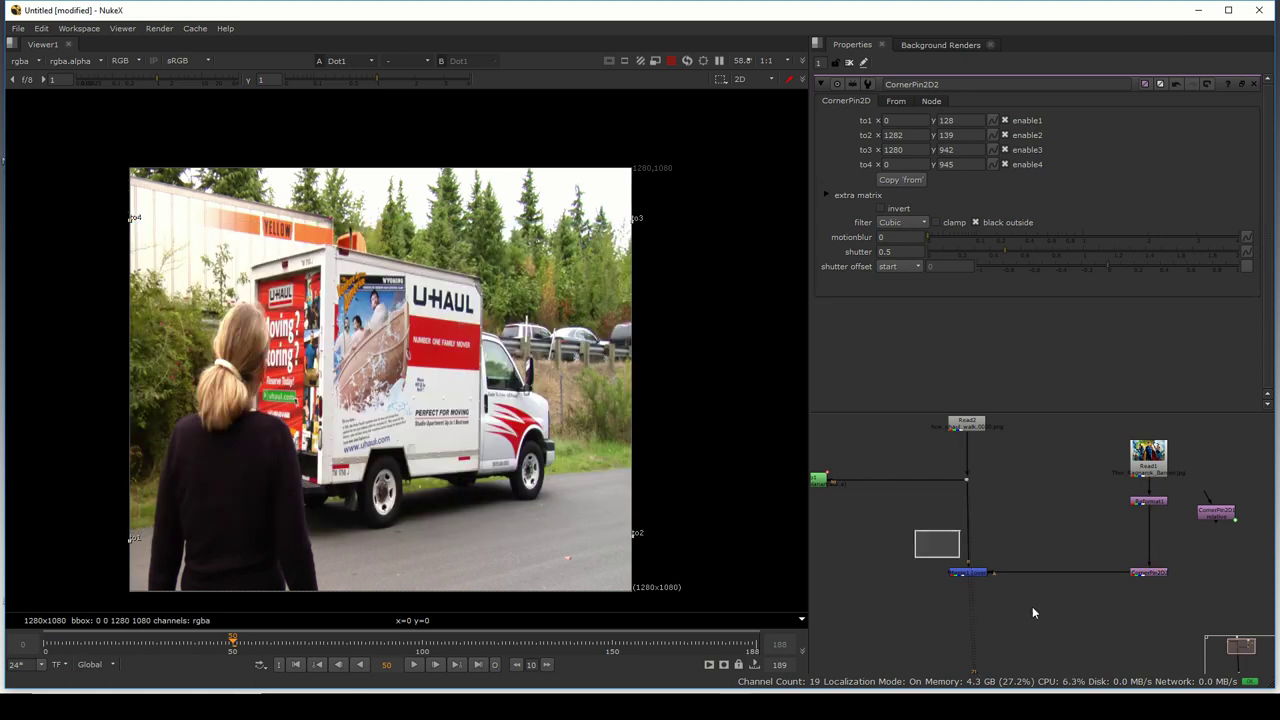
{"action": "key", "text": "1"}
{"action": "scroll", "coordinate": [530, 340], "scroll_direction": "up", "scroll_amount": 3}
{"action": "left_click_drag", "start_coordinate": [530, 340], "coordinate": [582, 373]}
{"action": "key", "text": "2"}
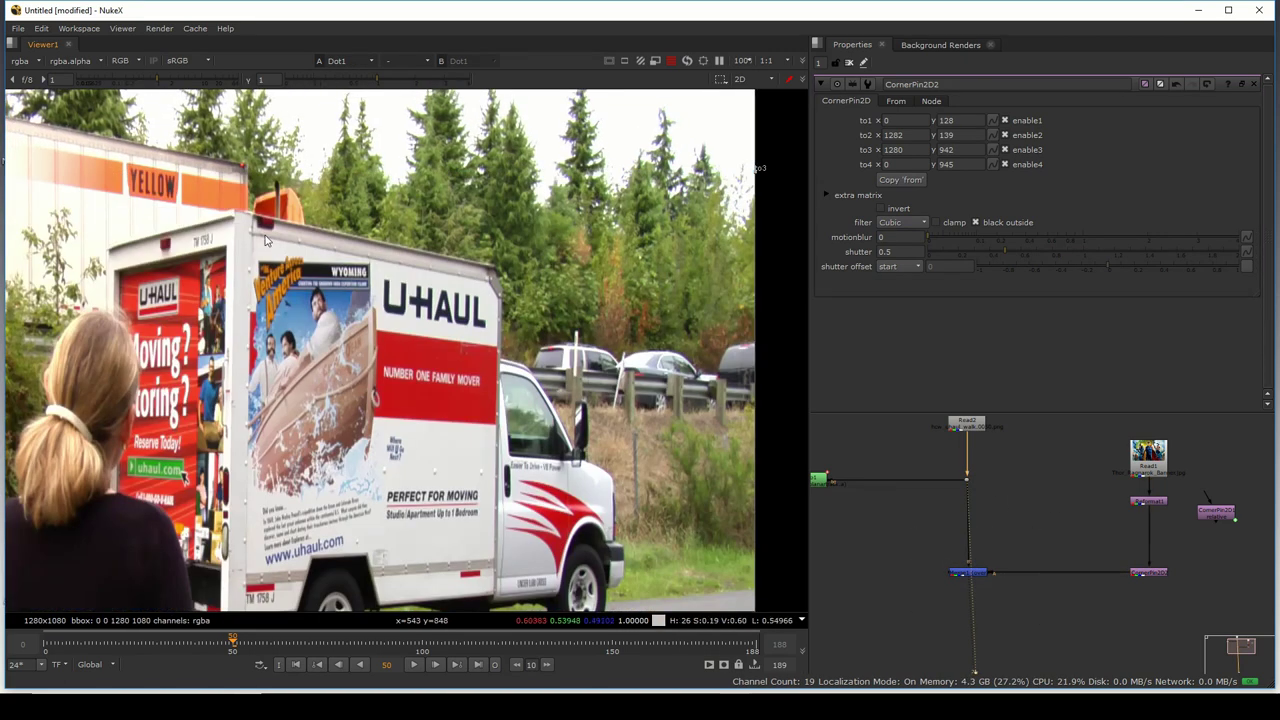
{"action": "left_click", "coordinate": [1149, 576]}
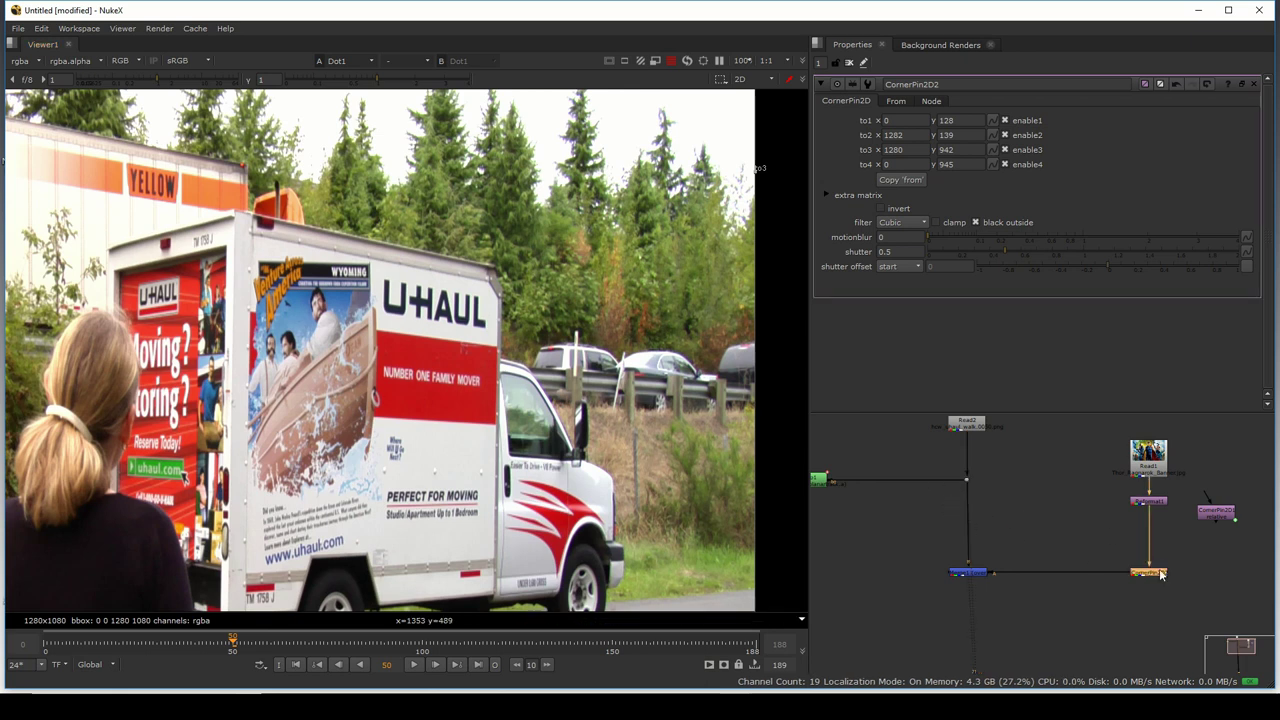
{"action": "scroll", "coordinate": [366, 244], "scroll_direction": "down", "scroll_amount": 3}
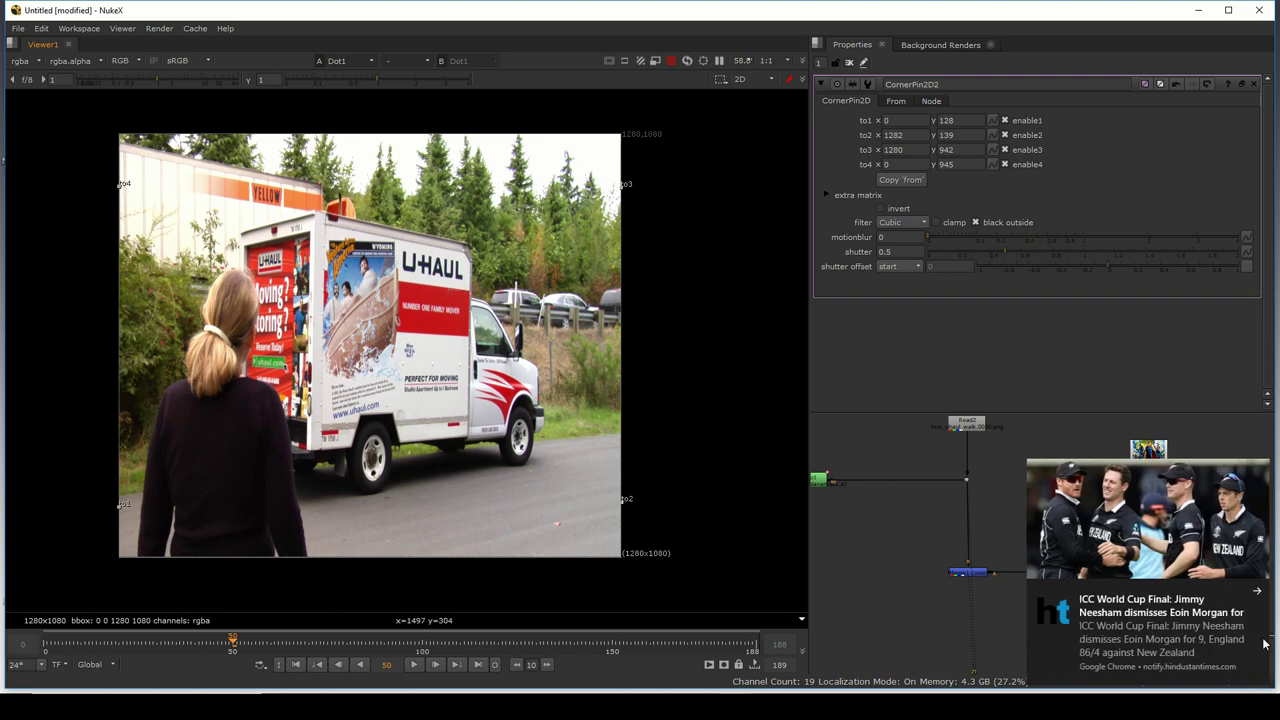
{"action": "left_click", "coordinate": [1264, 706]}
{"action": "left_click", "coordinate": [1240, 534]}
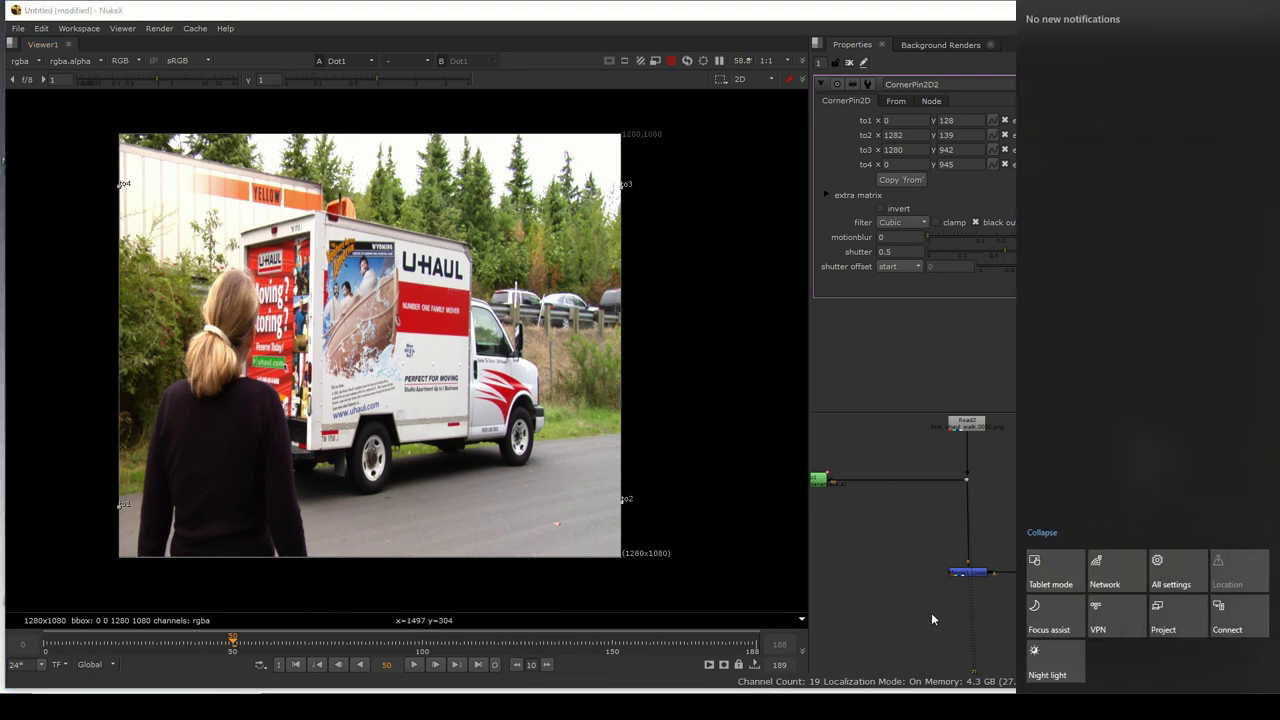
{"action": "left_click", "coordinate": [934, 614]}
- View the Merge1 result and place CornerPin2D2's to4 point on the side panel's upper rear corner, about x 525.8, y 847.6
{"action": "left_click_drag", "start_coordinate": [936, 457], "coordinate": [1036, 528]}
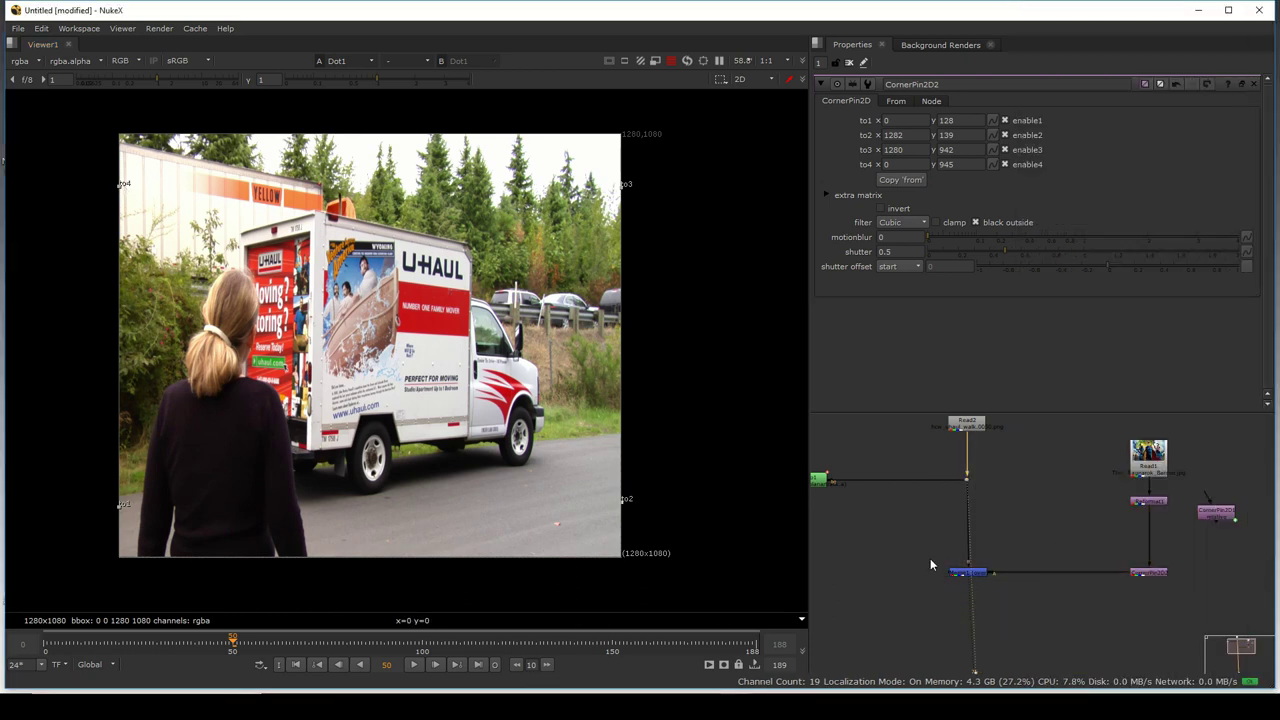
{"action": "left_click_drag", "start_coordinate": [930, 556], "coordinate": [1036, 605]}
{"action": "key", "text": "1"}
{"action": "left_click", "coordinate": [1074, 588]}
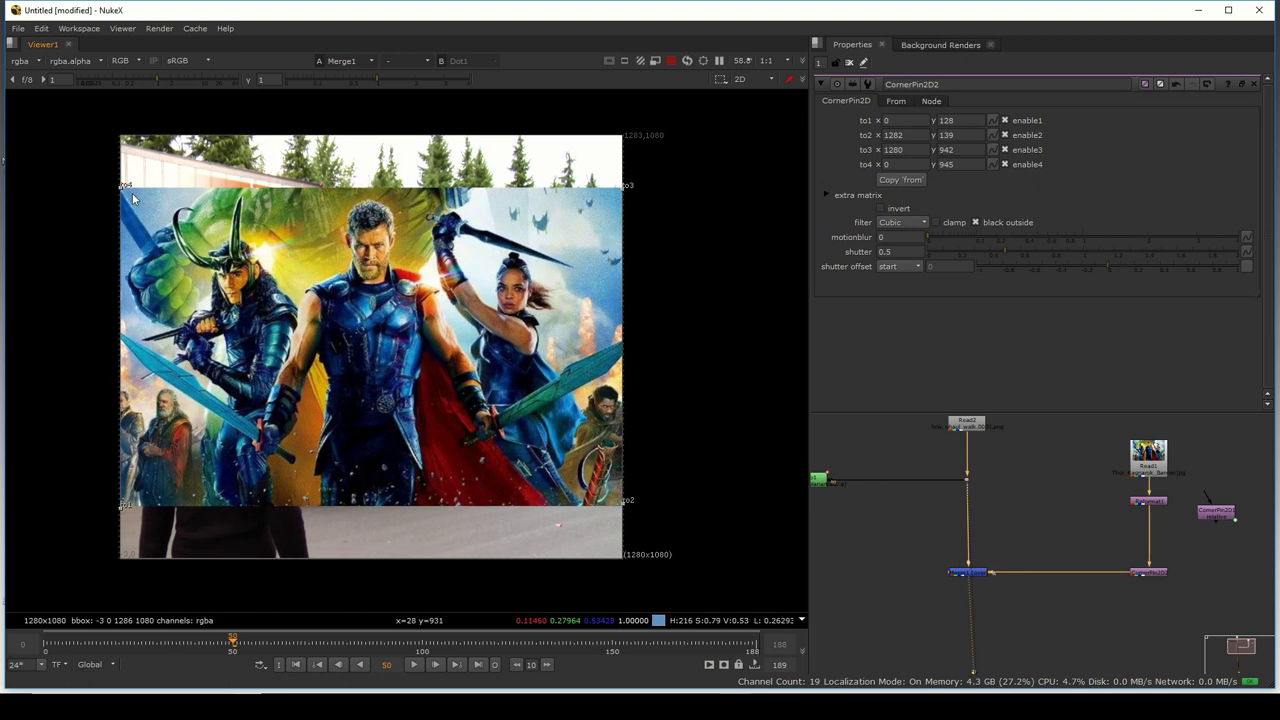
{"action": "left_click_drag", "start_coordinate": [124, 188], "coordinate": [307, 150]}
{"action": "scroll", "coordinate": [353, 302], "scroll_direction": "up", "scroll_amount": 3}
{"action": "scroll", "coordinate": [353, 302], "scroll_direction": "up", "scroll_amount": 1}
{"action": "scroll", "coordinate": [307, 150], "scroll_direction": "down", "scroll_amount": 8}
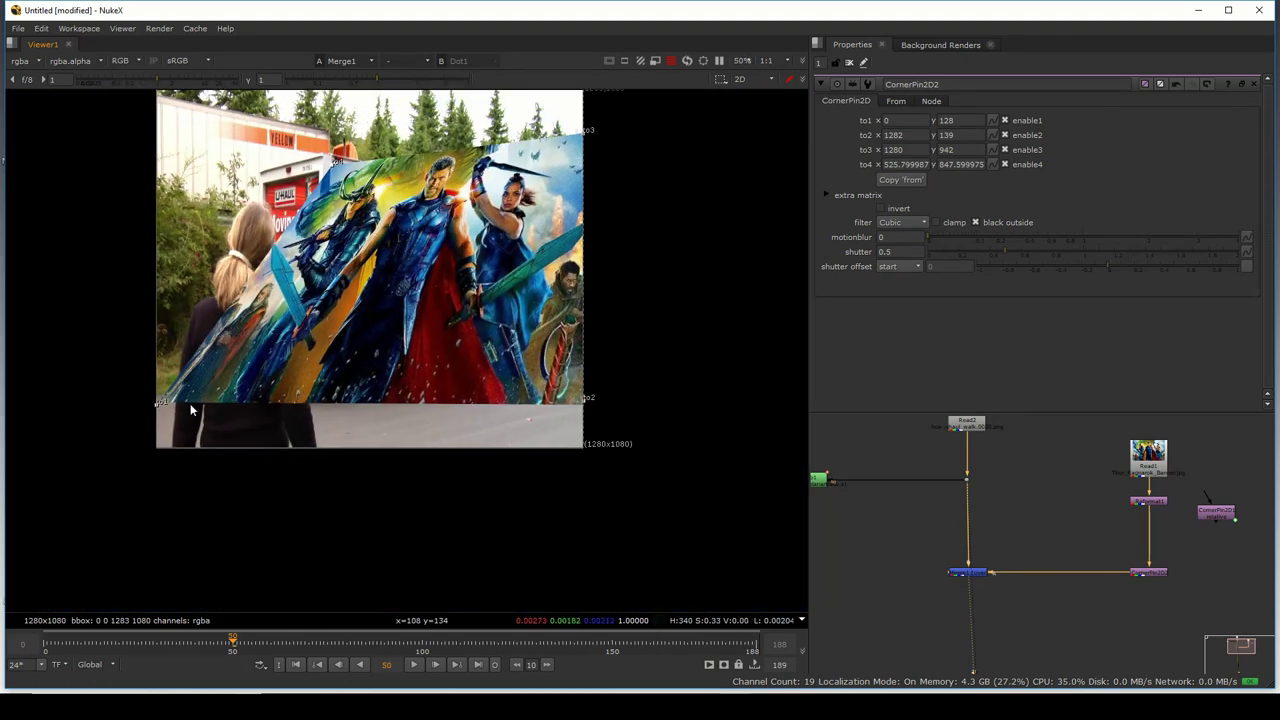
- Place the to1 point on the side panel's lower rear corner, about x 516, y 341
{"action": "left_click_drag", "start_coordinate": [163, 407], "coordinate": [393, 341]}
{"action": "scroll", "coordinate": [393, 341], "scroll_direction": "up", "scroll_amount": 6}
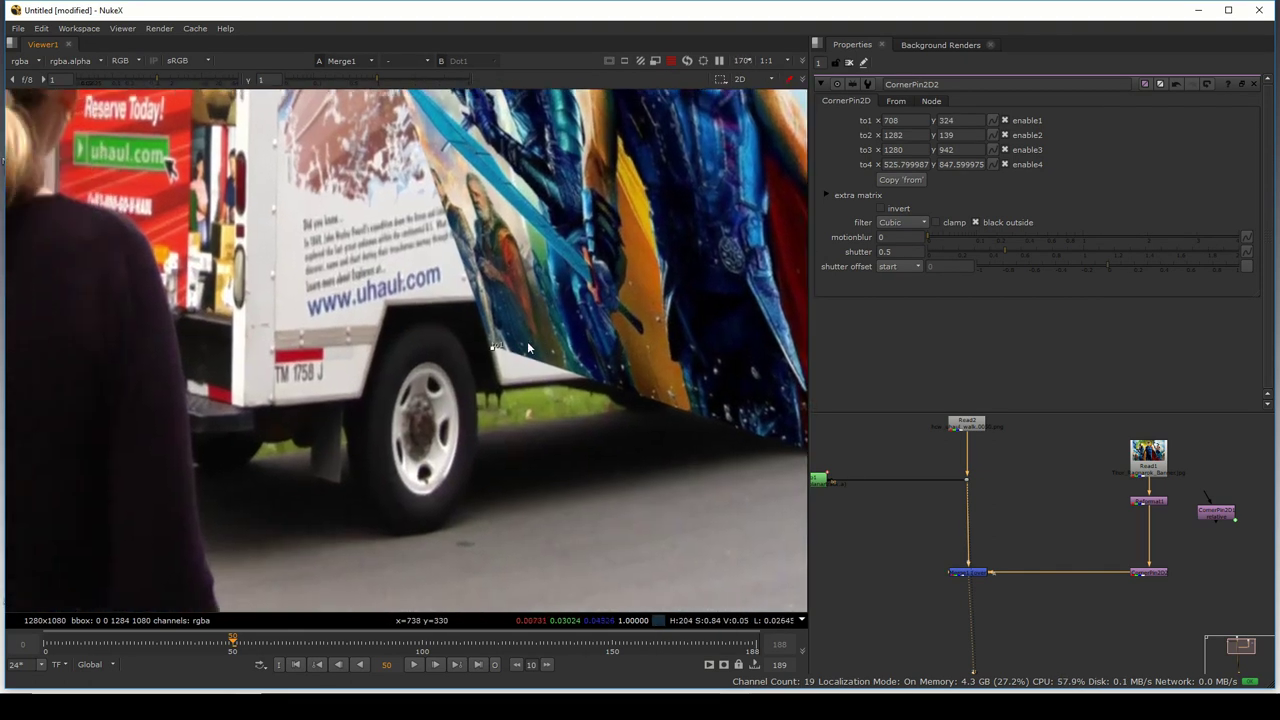
{"action": "left_click_drag", "start_coordinate": [492, 350], "coordinate": [273, 327]}
{"action": "scroll", "coordinate": [513, 409], "scroll_direction": "down", "scroll_amount": 6}
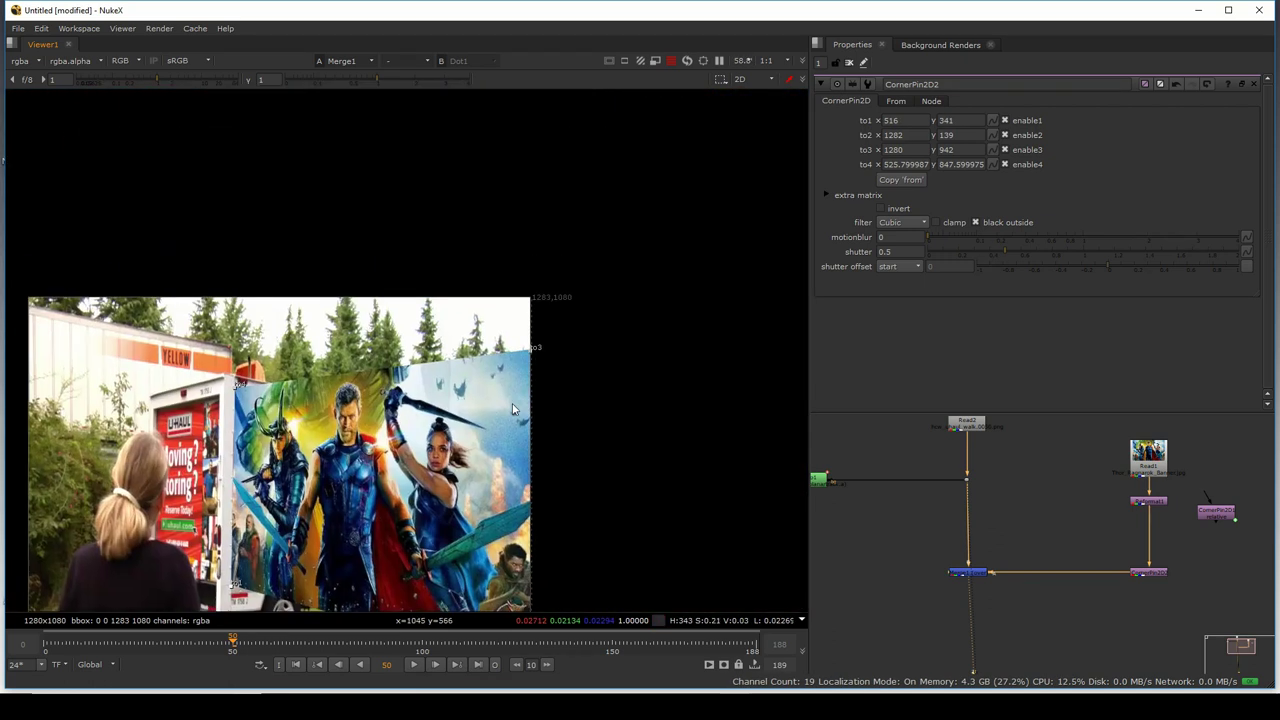
- Place the to2 point on the side panel's lower front corner, about x 889.6, y 363.6
{"action": "left_click_drag", "start_coordinate": [513, 409], "coordinate": [626, 196]}
{"action": "left_click_drag", "start_coordinate": [640, 497], "coordinate": [489, 384]}
{"action": "scroll", "coordinate": [489, 384], "scroll_direction": "up", "scroll_amount": 6}
{"action": "scroll", "coordinate": [557, 358], "scroll_direction": "up", "scroll_amount": 2}
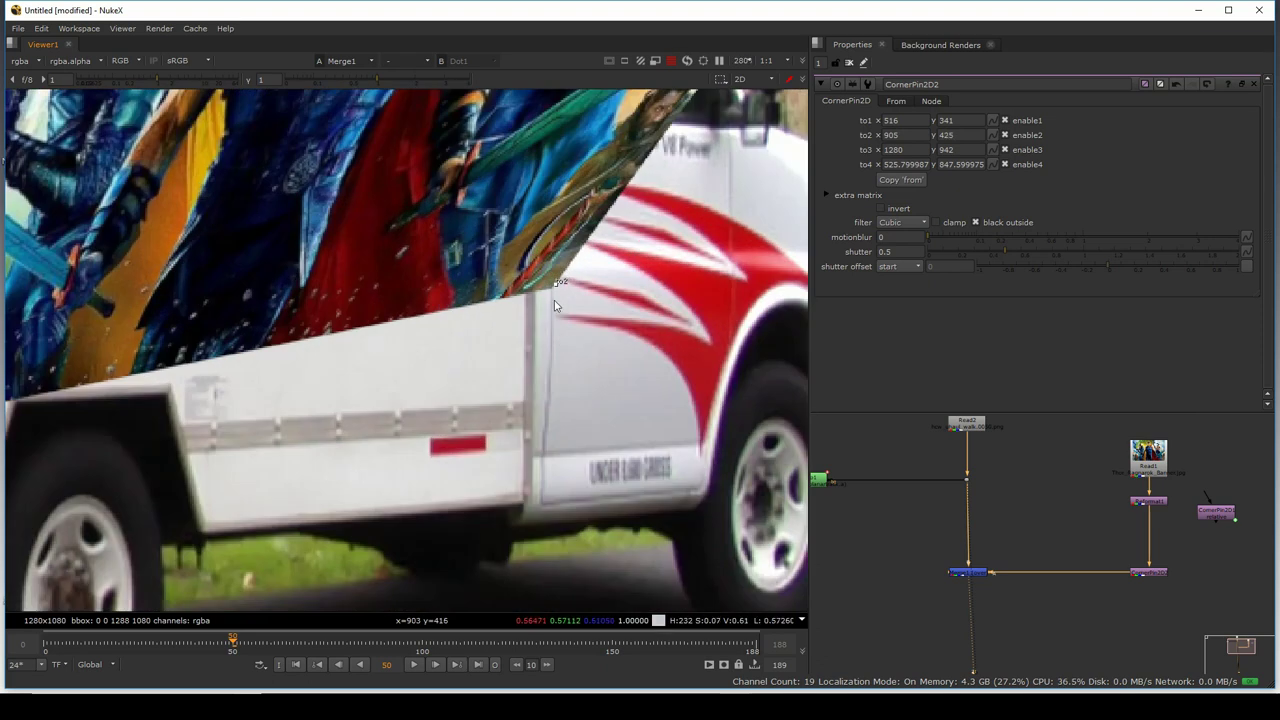
{"action": "left_click_drag", "start_coordinate": [557, 290], "coordinate": [528, 394]}
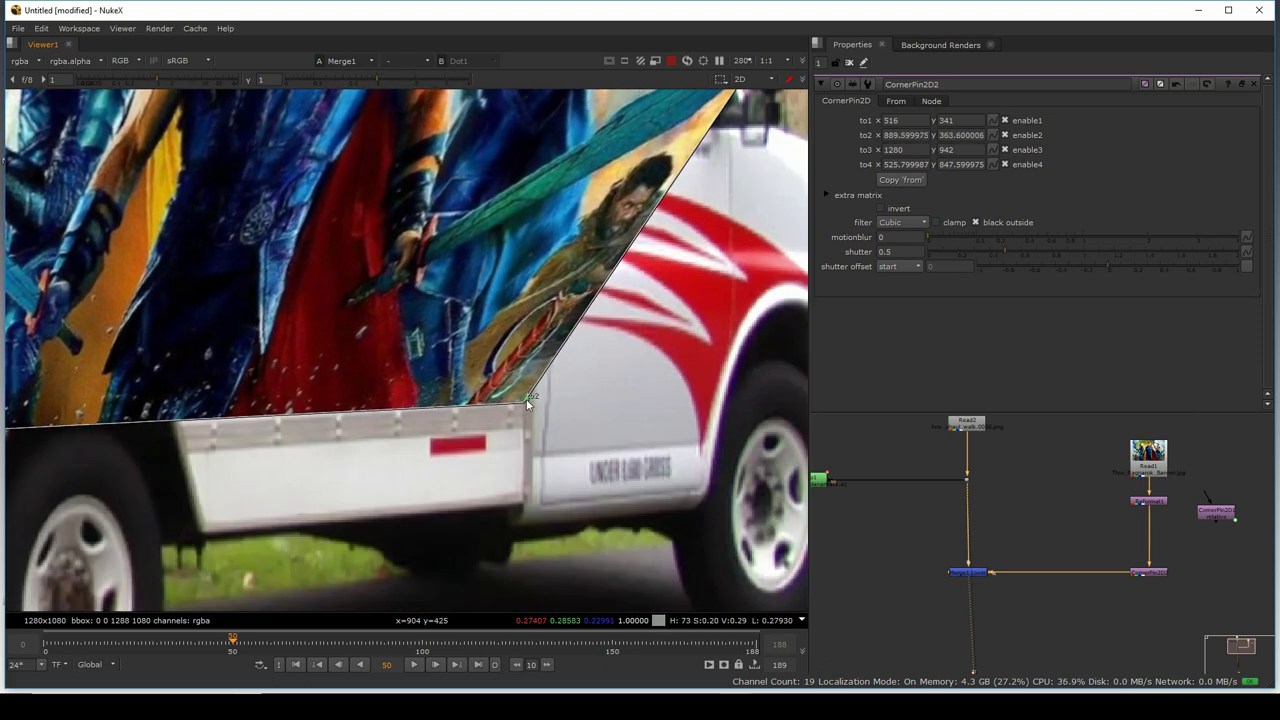
{"action": "scroll", "coordinate": [622, 521], "scroll_direction": "down", "scroll_amount": 7}
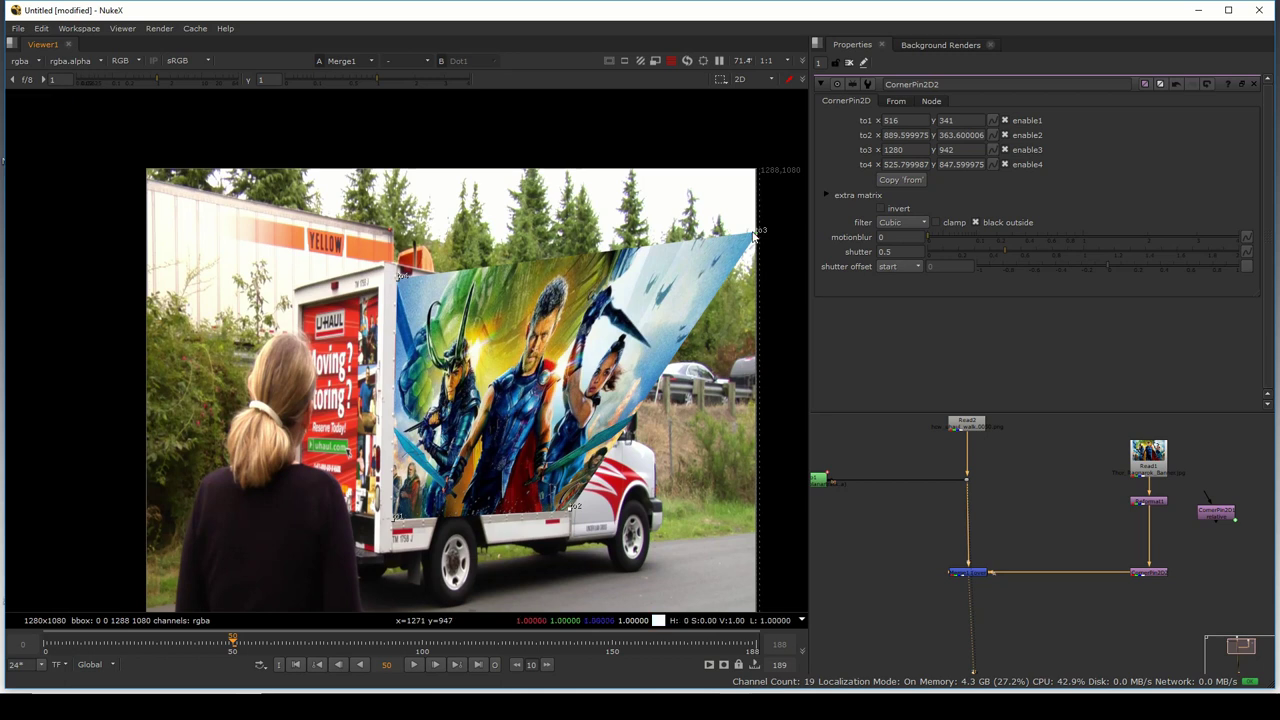
- Place the to3 point on the side panel's upper front corner, about x 894.8, y 775.6
{"action": "scroll", "coordinate": [557, 322], "scroll_direction": "up", "scroll_amount": 7}
{"action": "left_click_drag", "start_coordinate": [755, 234], "coordinate": [600, 297]}
{"action": "scroll", "coordinate": [600, 297], "scroll_direction": "down", "scroll_amount": 8}
{"action": "scroll", "coordinate": [743, 270], "scroll_direction": "up", "scroll_amount": 1}
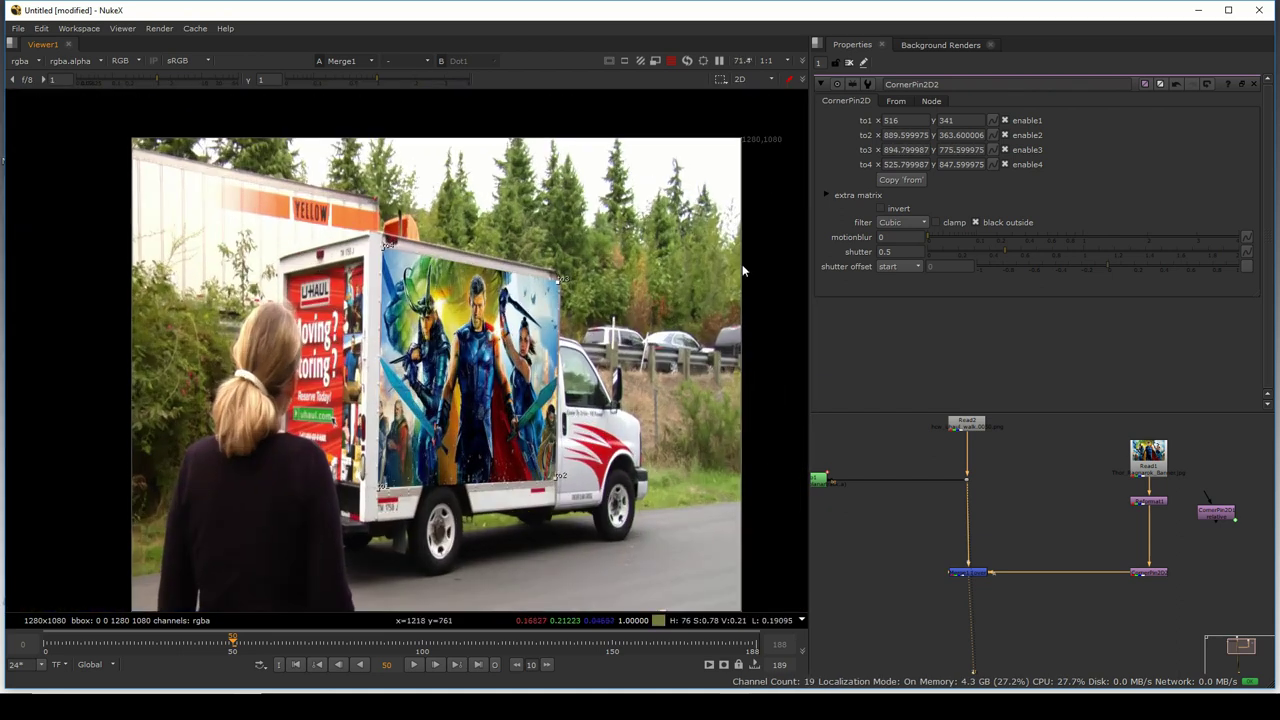
- Close all node properties, then compare the composite with the original footage and play some frames to check the banner's movement
{"action": "left_click", "coordinate": [849, 64]}
{"action": "key", "text": "d"}
{"action": "key", "text": "d"}
{"action": "key", "text": "d"}
{"action": "key", "text": "d"}
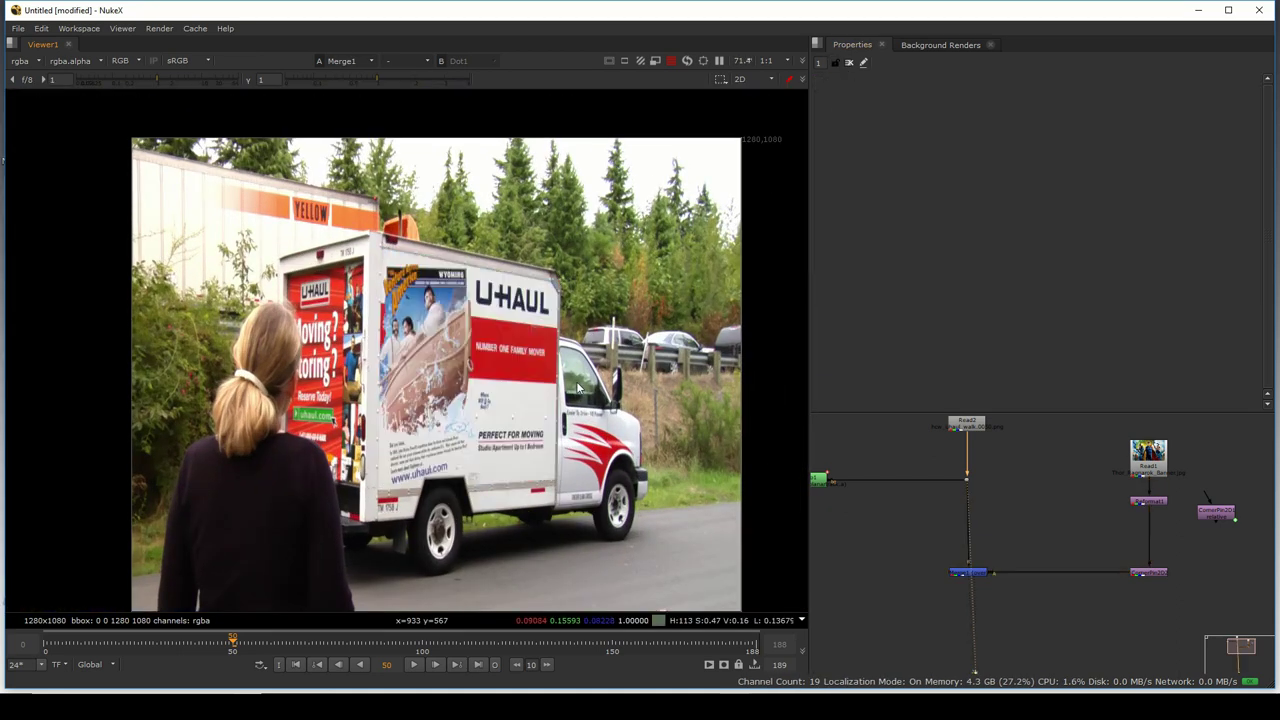
{"action": "scroll", "coordinate": [598, 478], "scroll_direction": "up", "scroll_amount": 1}
{"action": "scroll", "coordinate": [598, 480], "scroll_direction": "up", "scroll_amount": 2}
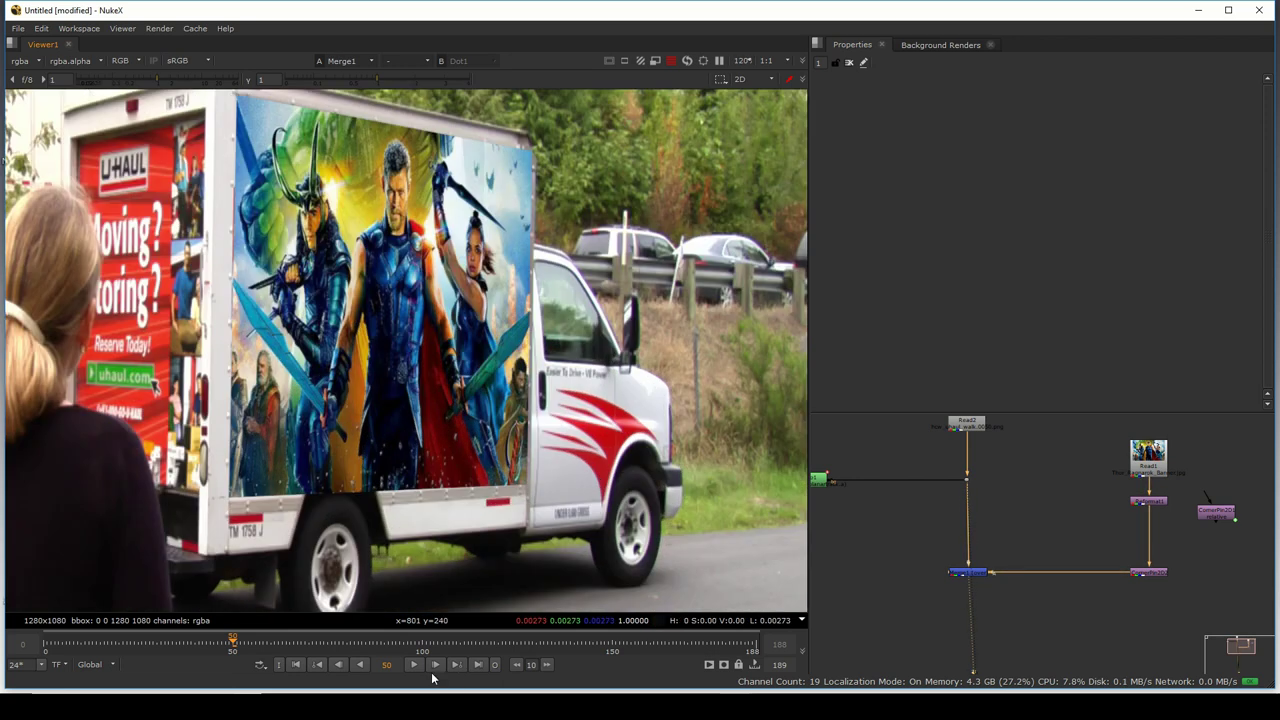
{"action": "left_click", "coordinate": [410, 666]}
{"action": "left_click", "coordinate": [410, 666]}
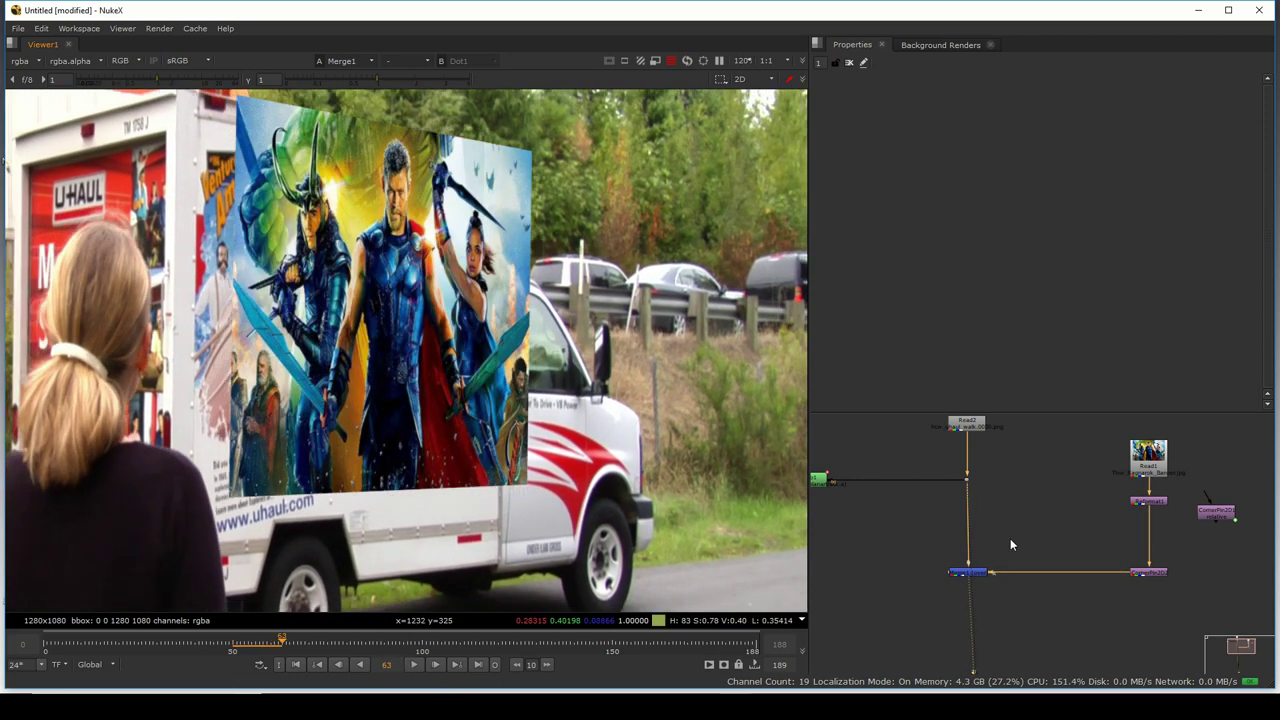
- Insert the tracked relative CornerPin2D node into the connection between CornerPin2D2 and Merge1
{"action": "scroll", "coordinate": [1150, 530], "scroll_direction": "up", "scroll_amount": 3}
{"action": "scroll", "coordinate": [1237, 500], "scroll_direction": "down", "scroll_amount": 2}
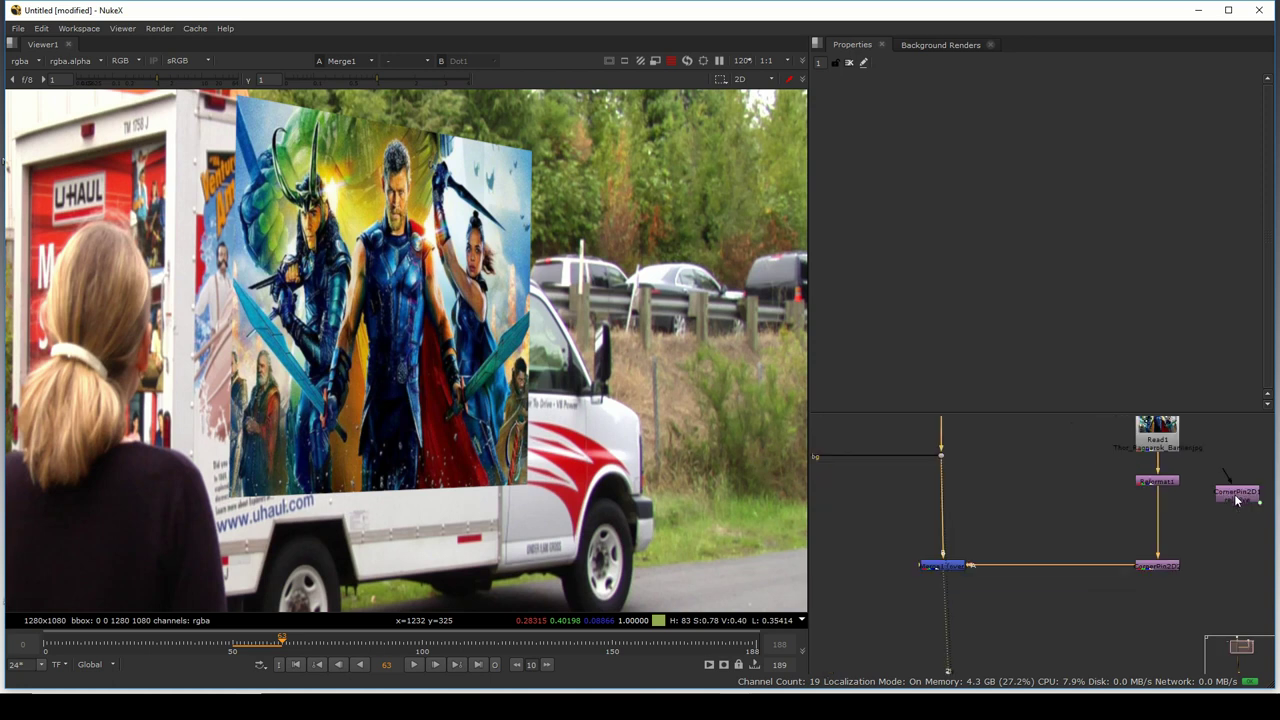
{"action": "left_click_drag", "start_coordinate": [1237, 500], "coordinate": [1094, 657]}
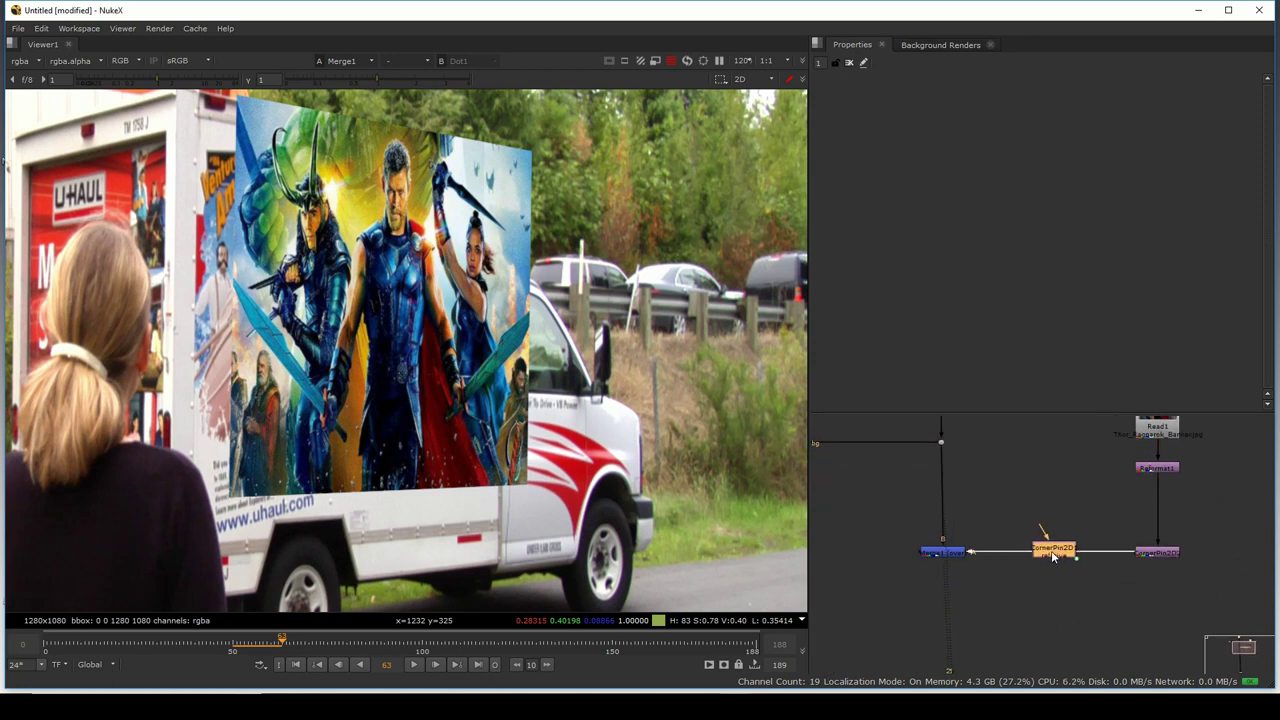
{"action": "scroll", "coordinate": [437, 381], "scroll_direction": "down", "scroll_amount": 3}
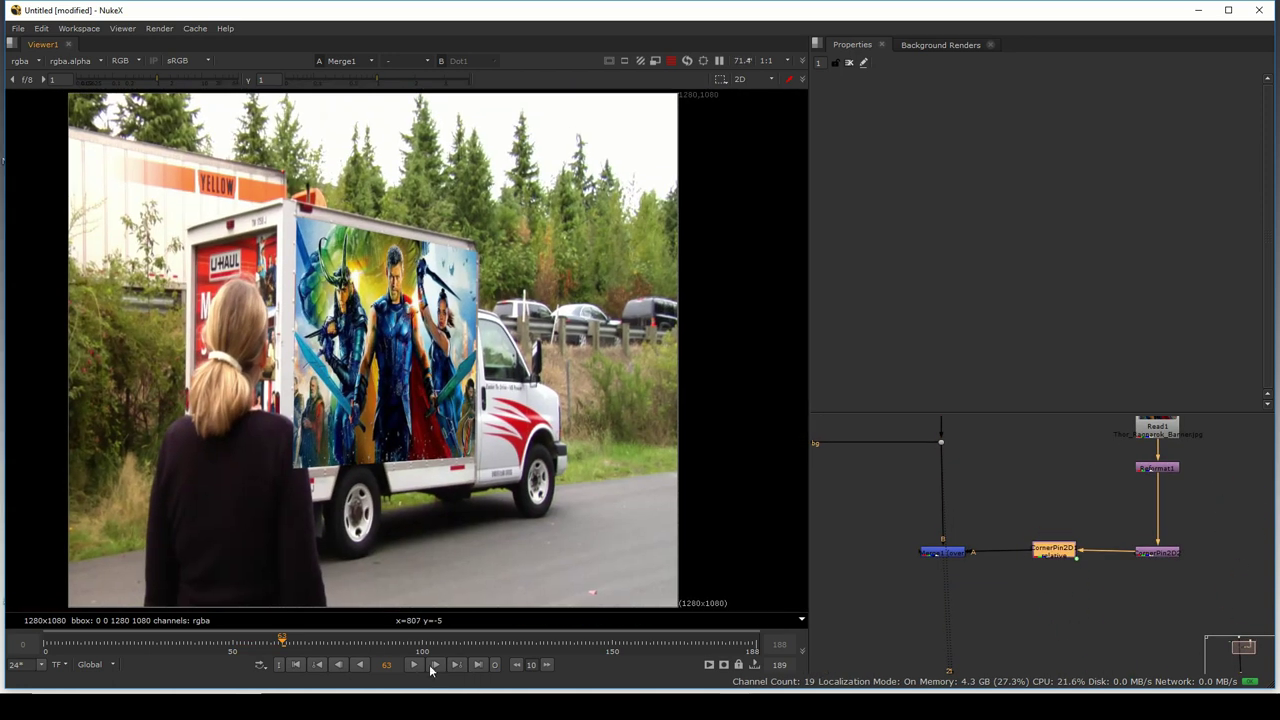
- Play the composite to check the banner's tracking, then stop and examine its lower edge up close
{"action": "left_click", "coordinate": [434, 666]}
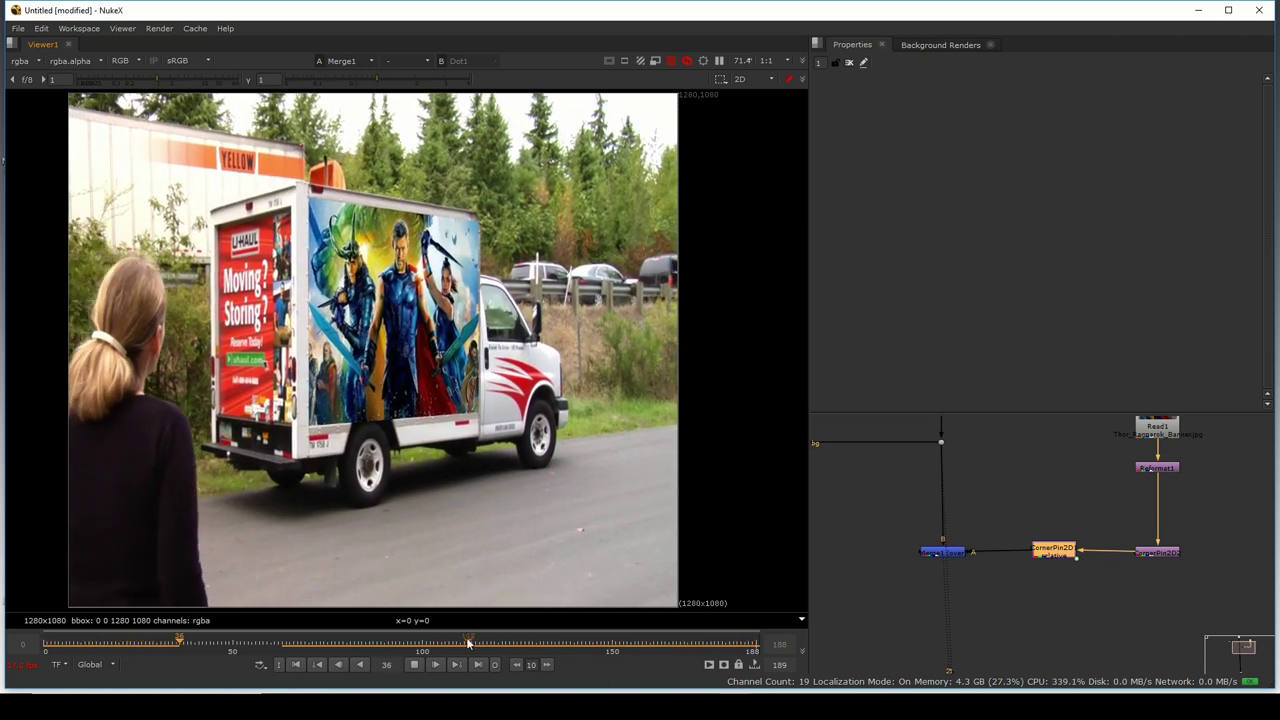
{"action": "left_click", "coordinate": [414, 664]}
{"action": "scroll", "coordinate": [432, 496], "scroll_direction": "up", "scroll_amount": 6}
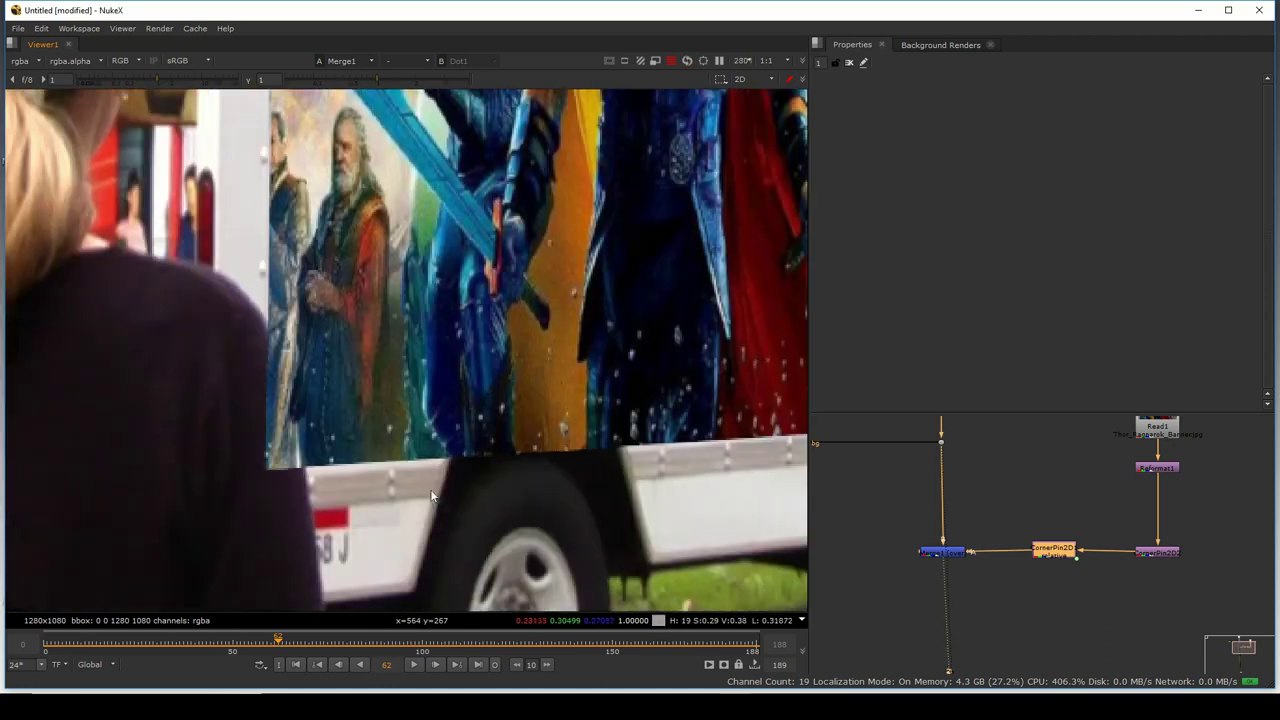
{"action": "left_click_drag", "start_coordinate": [432, 496], "coordinate": [436, 456]}
- Go to frame 49, reopen CornerPin2D2's properties and move its to1 point down to about x 515.6, y 336.5
{"action": "left_click", "coordinate": [228, 650]}
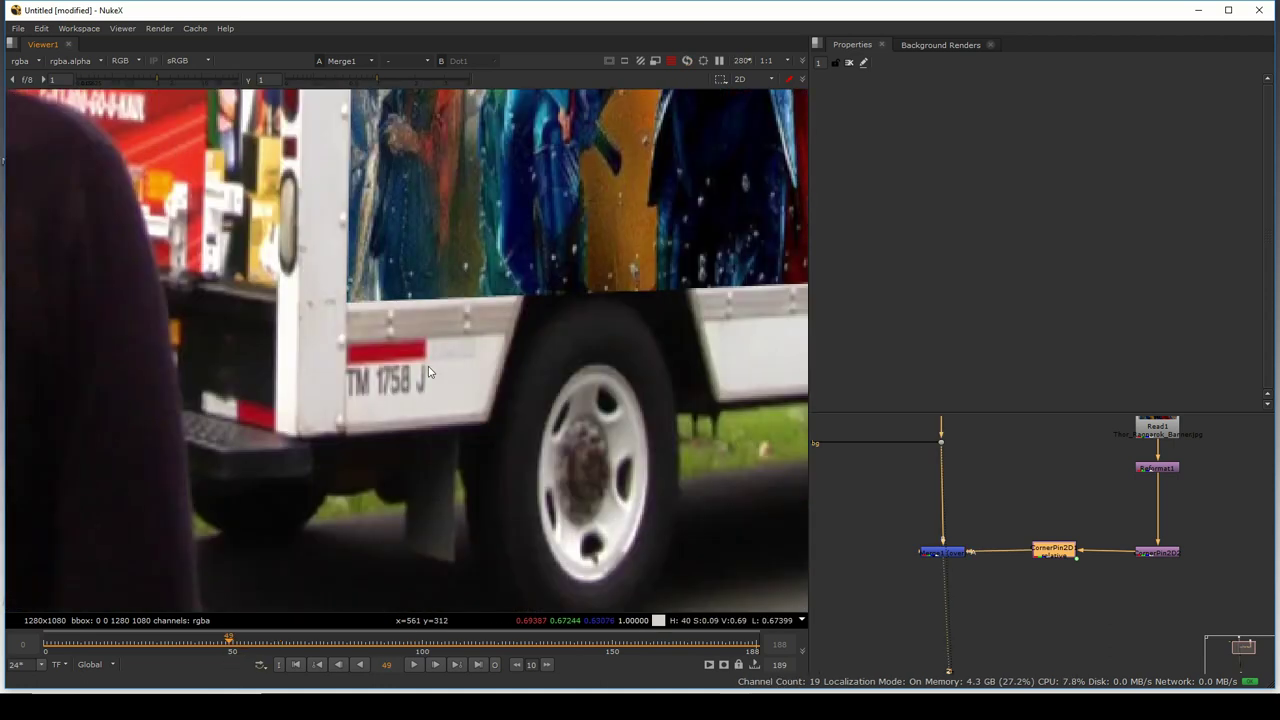
{"action": "double_click", "coordinate": [1156, 552]}
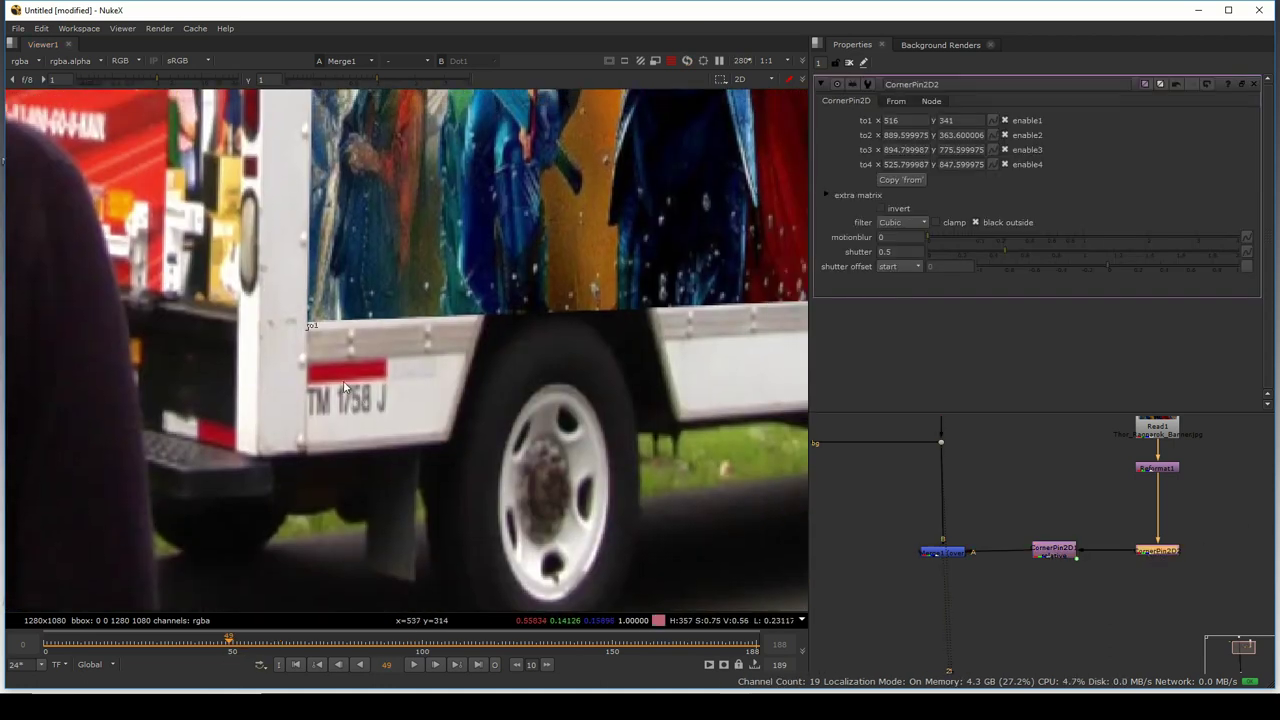
{"action": "scroll", "coordinate": [343, 380], "scroll_direction": "up", "scroll_amount": 4}
{"action": "left_click_drag", "start_coordinate": [262, 260], "coordinate": [253, 291]}
{"action": "scroll", "coordinate": [253, 291], "scroll_direction": "down", "scroll_amount": 5}
{"action": "scroll", "coordinate": [312, 333], "scroll_direction": "up", "scroll_amount": 3}
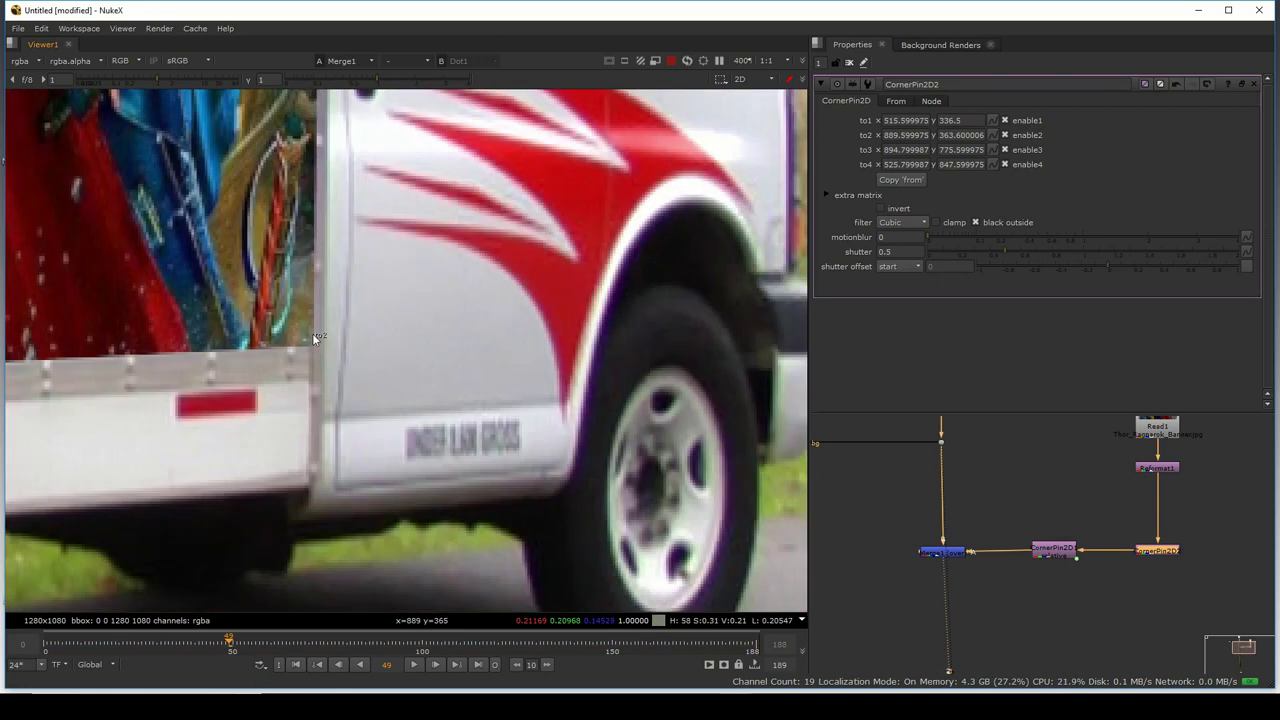
- Refine the to4 point at the banner's upper rear corner to about x 528.2, y 846.4
{"action": "scroll", "coordinate": [312, 340], "scroll_direction": "down", "scroll_amount": 3}
{"action": "scroll", "coordinate": [209, 218], "scroll_direction": "up", "scroll_amount": 3}
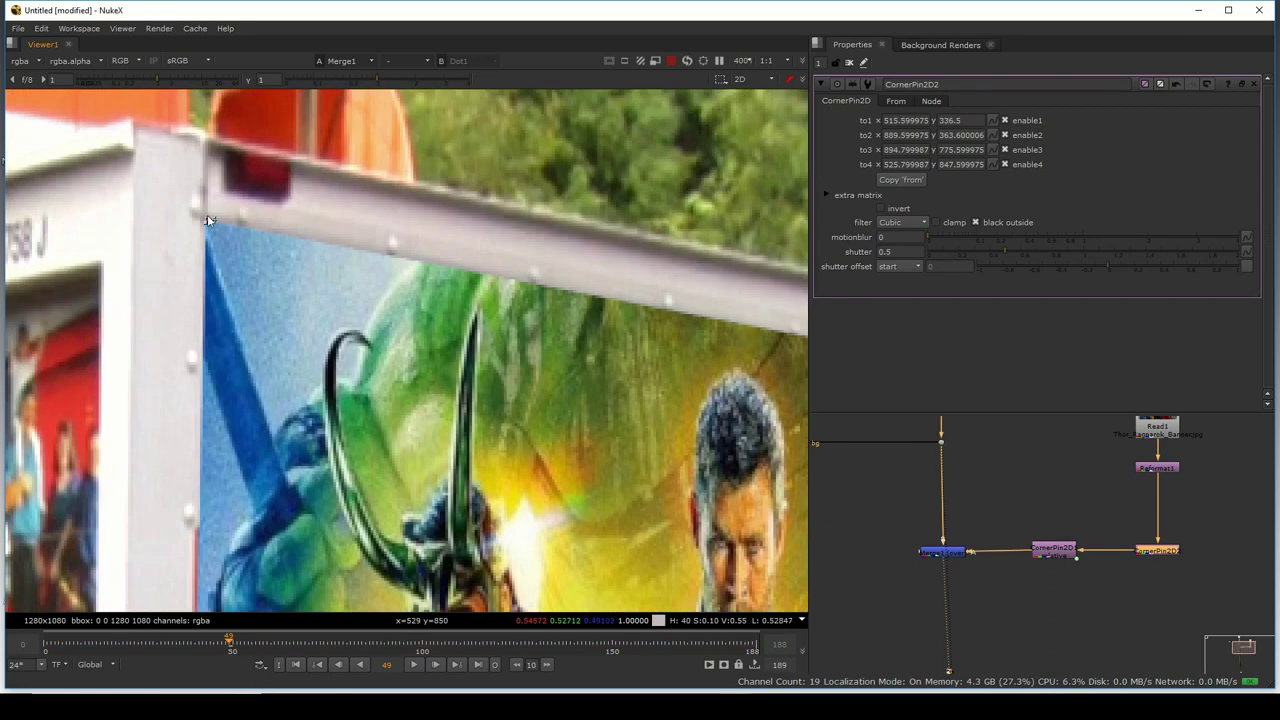
{"action": "left_click_drag", "start_coordinate": [211, 221], "coordinate": [215, 222]}
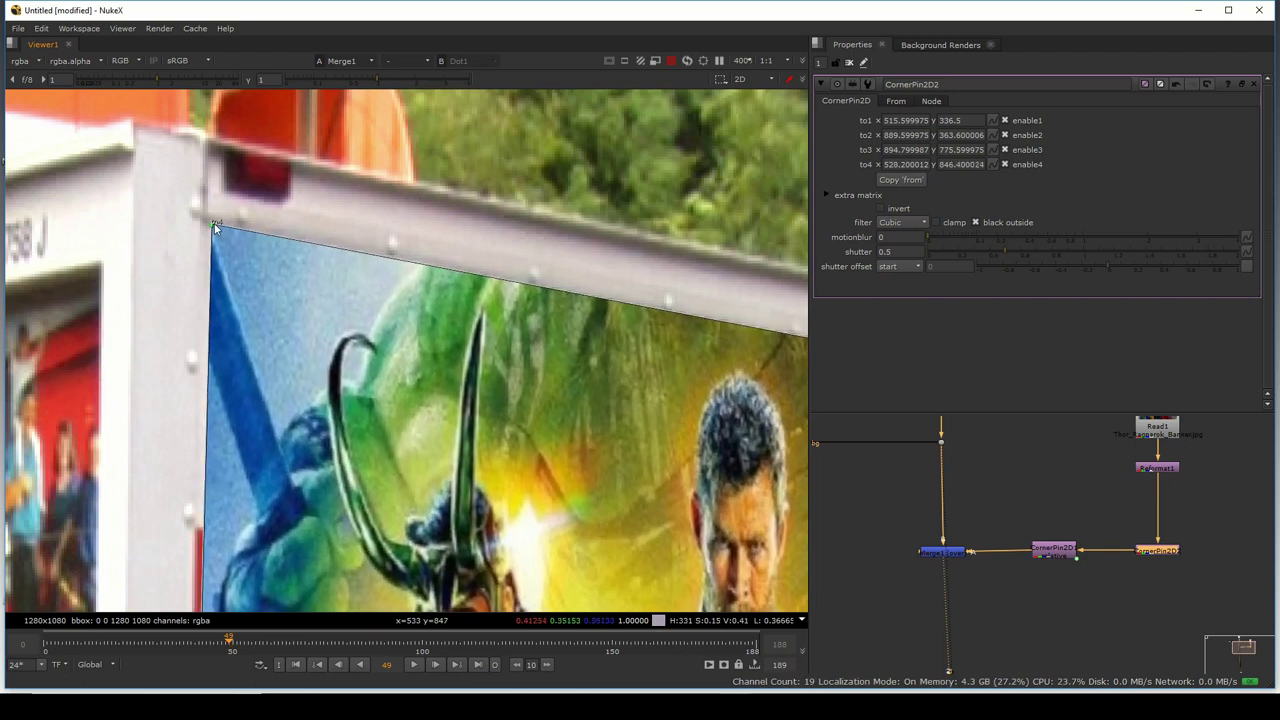
{"action": "scroll", "coordinate": [215, 222], "scroll_direction": "down", "scroll_amount": 2}
- Refine the to3 point at the banner's upper front corner to about x 894.6, y 772
{"action": "left_click_drag", "start_coordinate": [748, 587], "coordinate": [561, 562]}
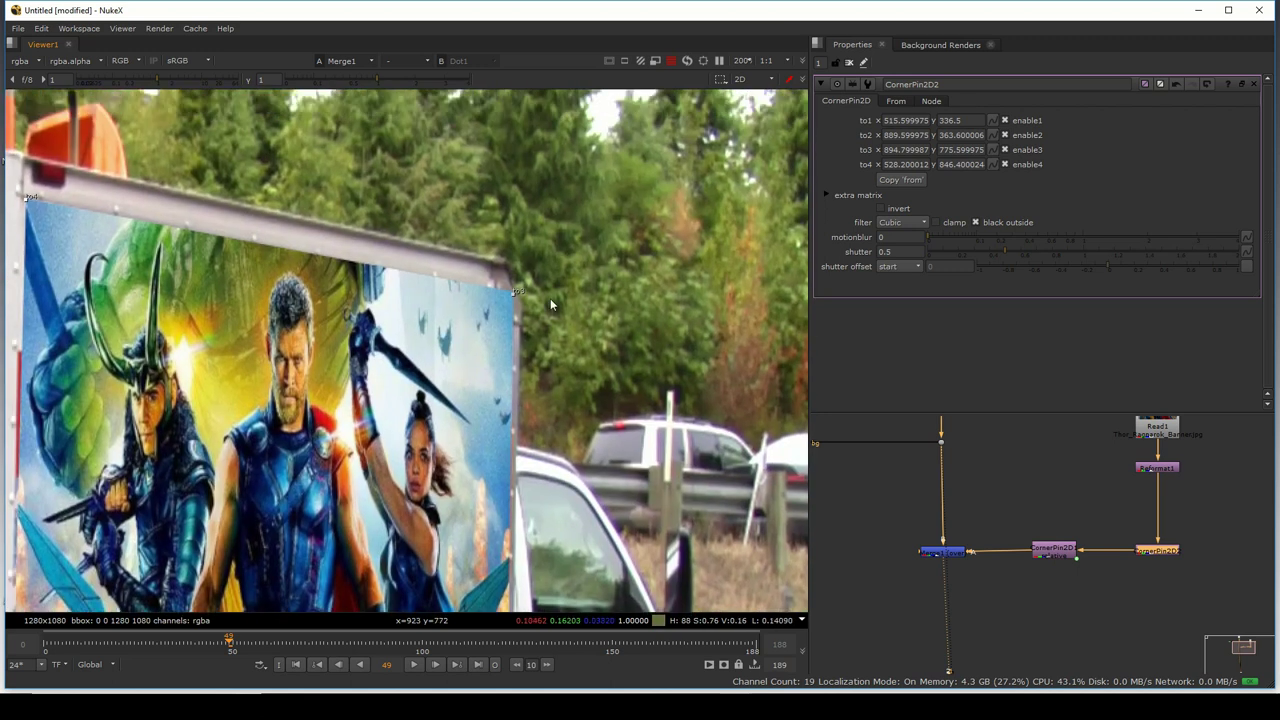
{"action": "scroll", "coordinate": [550, 298], "scroll_direction": "up", "scroll_amount": 3}
{"action": "left_click_drag", "start_coordinate": [486, 293], "coordinate": [485, 301]}
{"action": "scroll", "coordinate": [486, 307], "scroll_direction": "down", "scroll_amount": 2}
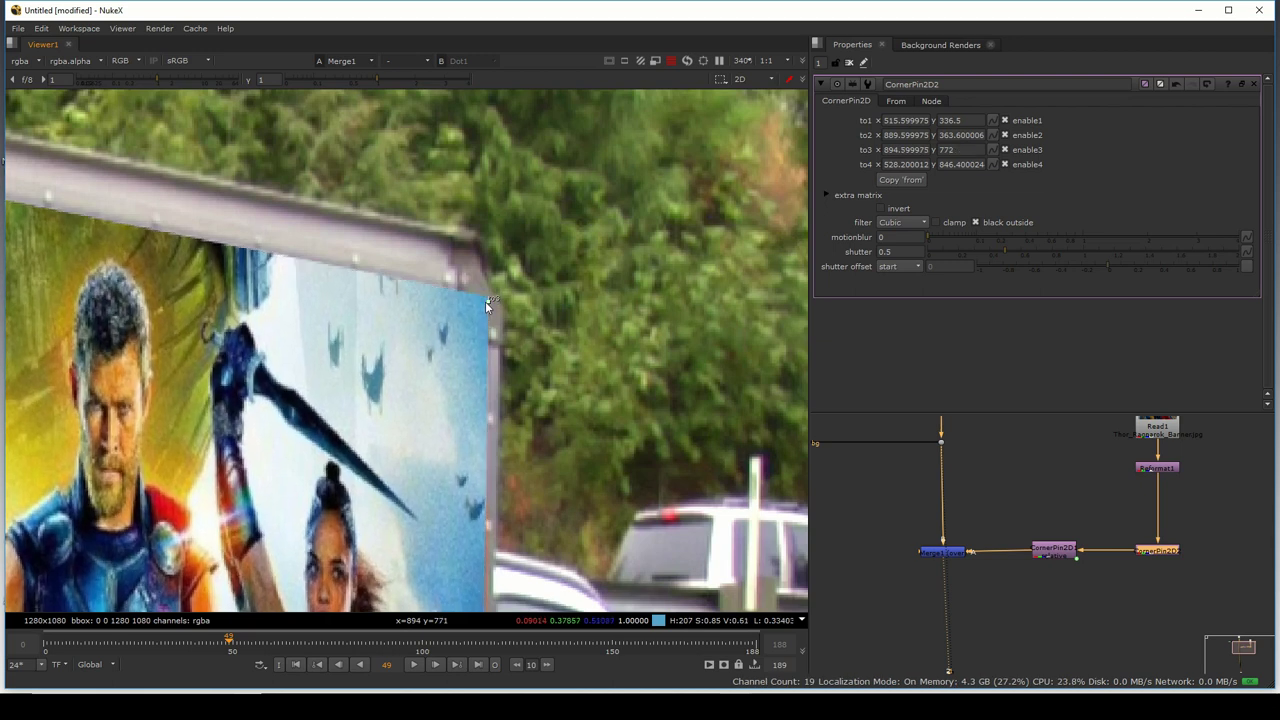
{"action": "scroll", "coordinate": [485, 301], "scroll_direction": "down", "scroll_amount": 2}
{"action": "scroll", "coordinate": [680, 314], "scroll_direction": "down", "scroll_amount": 1}
- Close the node properties, then play and scrub the composite in the maximized viewer to check the banner's tracking
{"action": "left_click", "coordinate": [850, 66]}
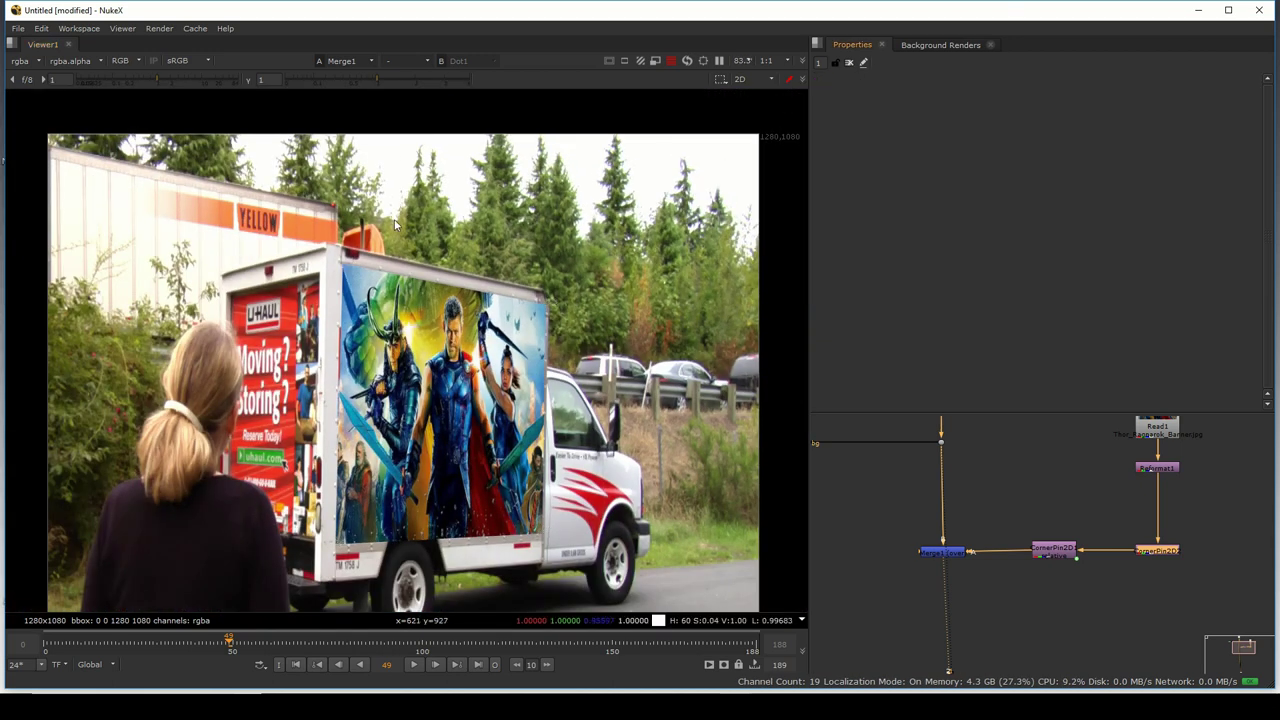
{"action": "key", "text": "space"}
{"action": "left_click_drag", "start_coordinate": [470, 468], "coordinate": [579, 409]}
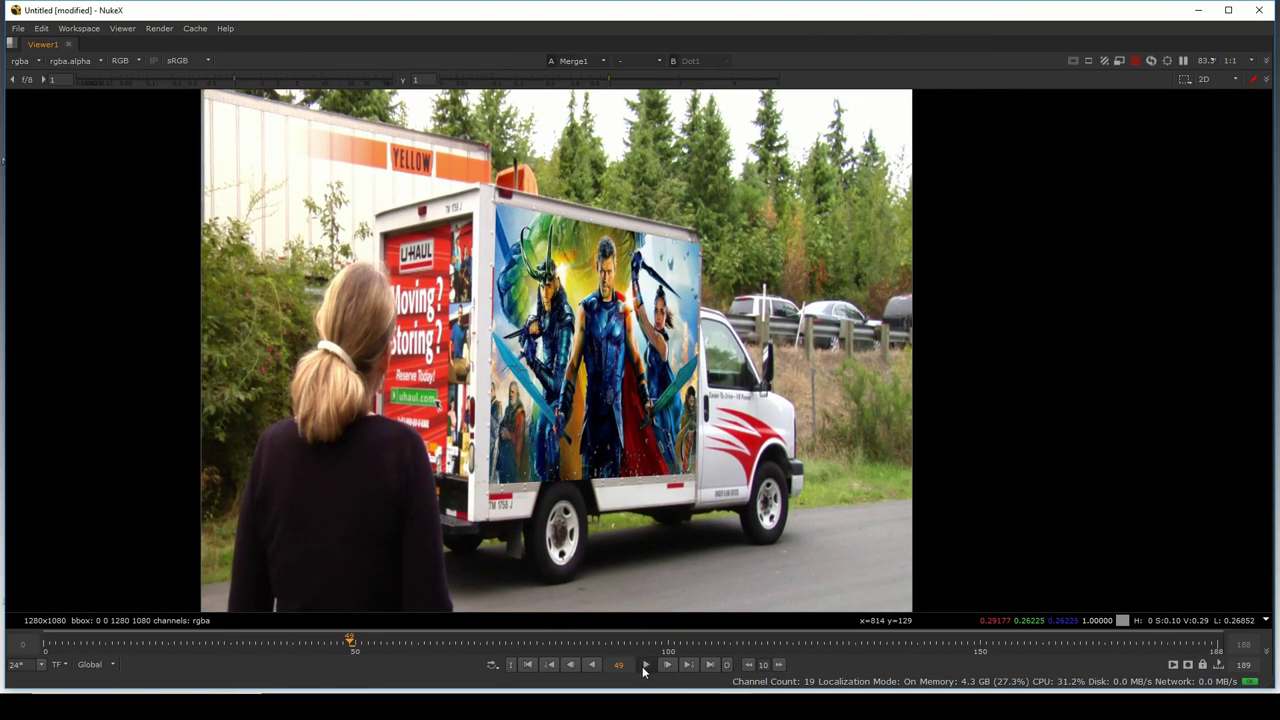
{"action": "left_click", "coordinate": [644, 666]}
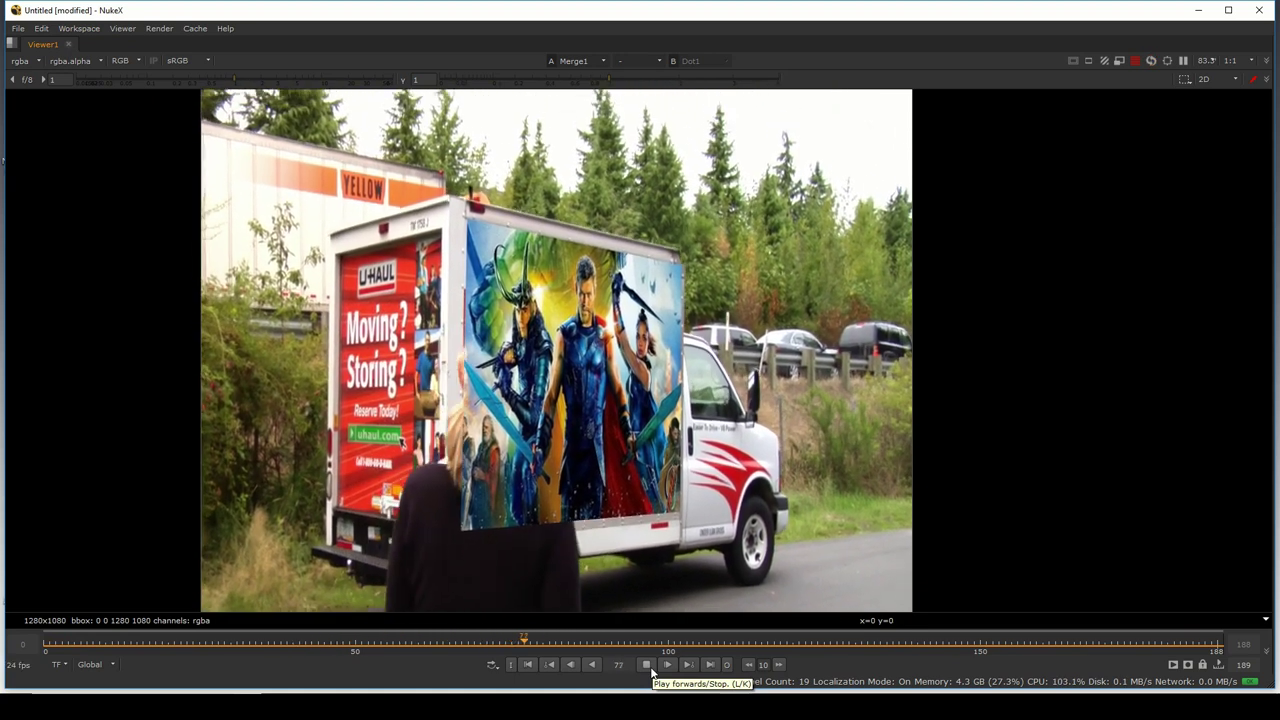
{"action": "left_click", "coordinate": [649, 667]}
{"action": "left_click_drag", "start_coordinate": [615, 642], "coordinate": [661, 642]}
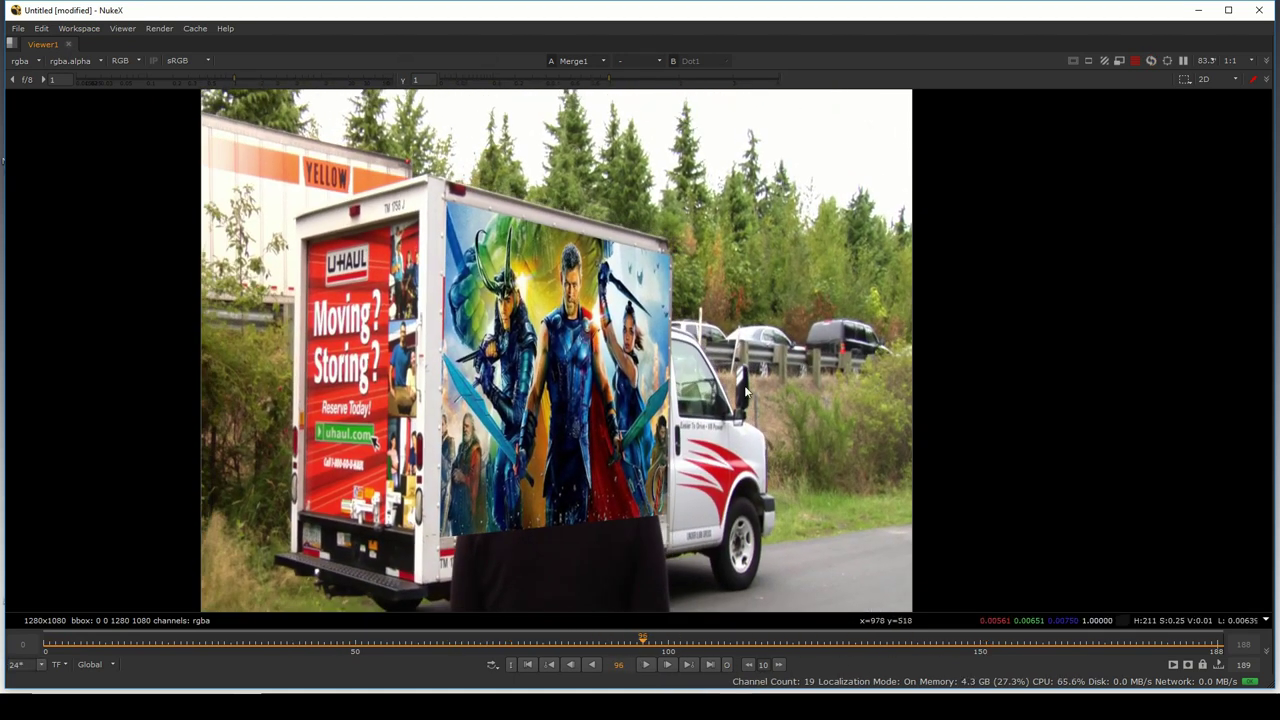
- Restore the full layout, move Read2 with its dot aside and bend the pipe into Merge1's B input with a second dot
{"action": "key", "text": "space"}
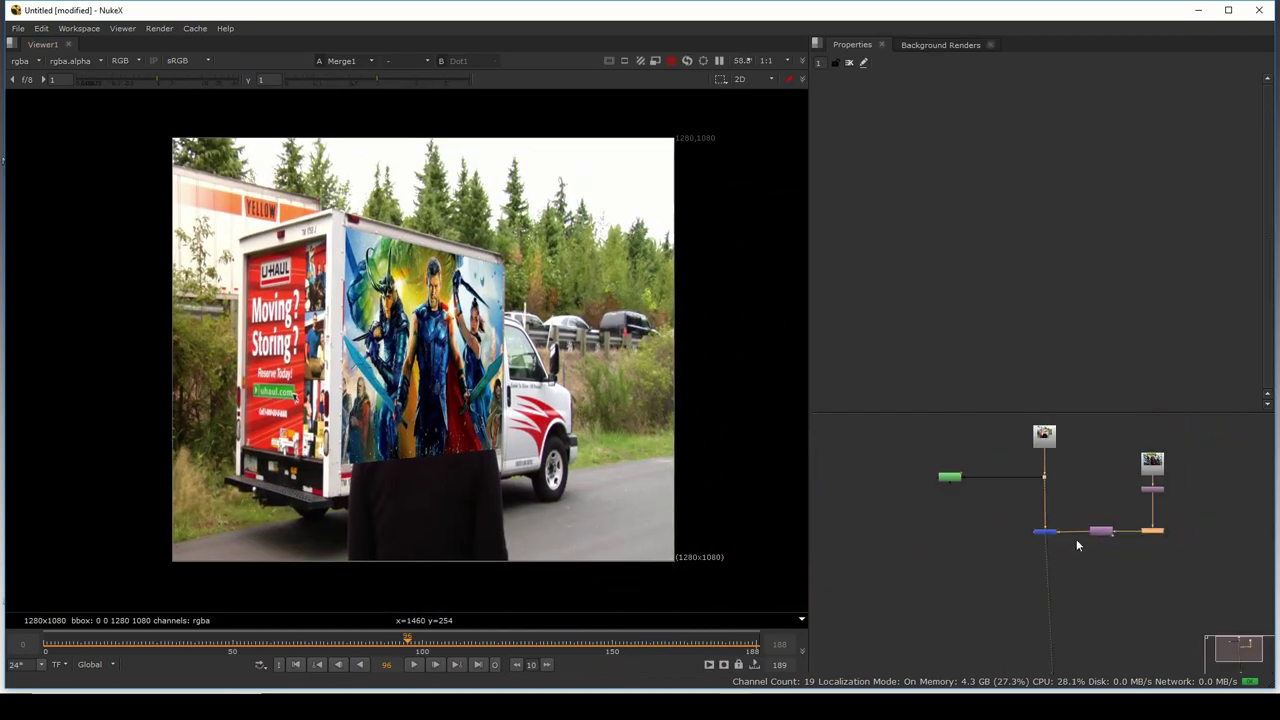
{"action": "scroll", "coordinate": [1053, 467], "scroll_direction": "up", "scroll_amount": 3}
{"action": "left_click_drag", "start_coordinate": [1092, 597], "coordinate": [1002, 543]}
{"action": "left_click_drag", "start_coordinate": [895, 431], "coordinate": [958, 511]}
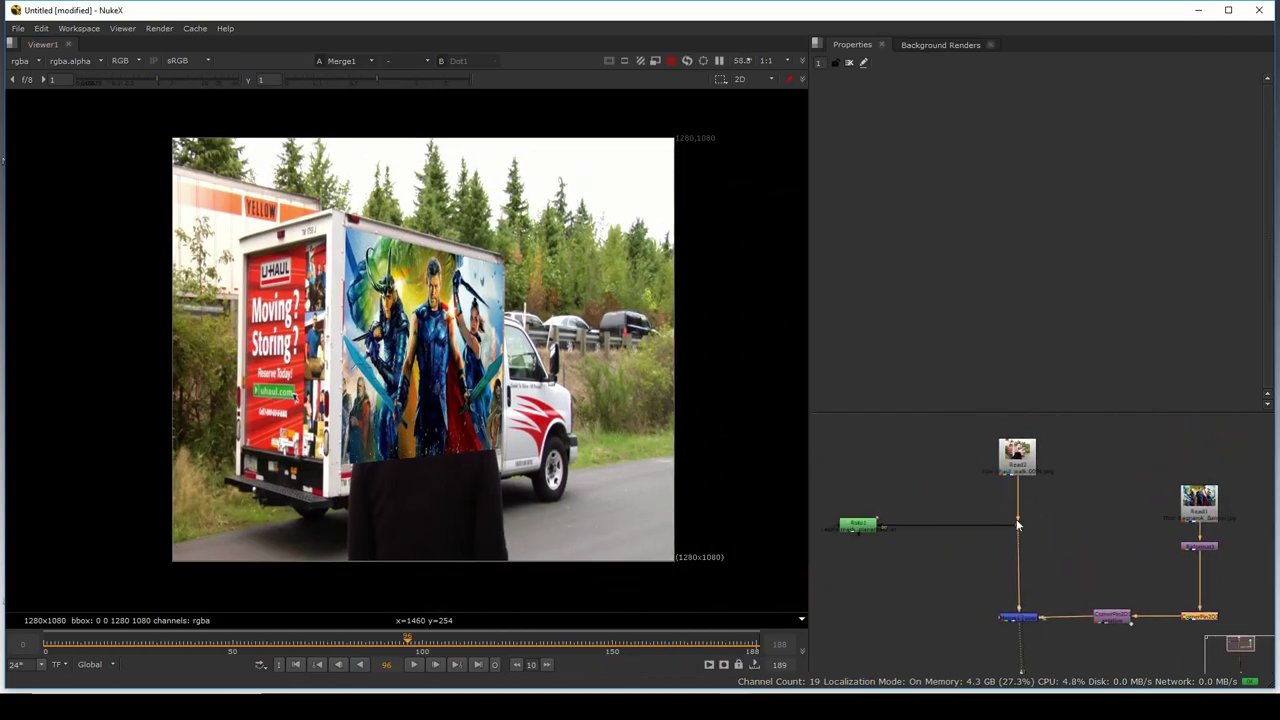
{"action": "mouse_move", "coordinate": [1052, 552]}
{"action": "left_mouse_down"}
{"action": "mouse_move", "coordinate": [962, 526]}
{"action": "mouse_move", "coordinate": [1042, 555]}
{"action": "left_mouse_up"}
{"action": "left_click_drag", "start_coordinate": [934, 440], "coordinate": [1084, 586]}
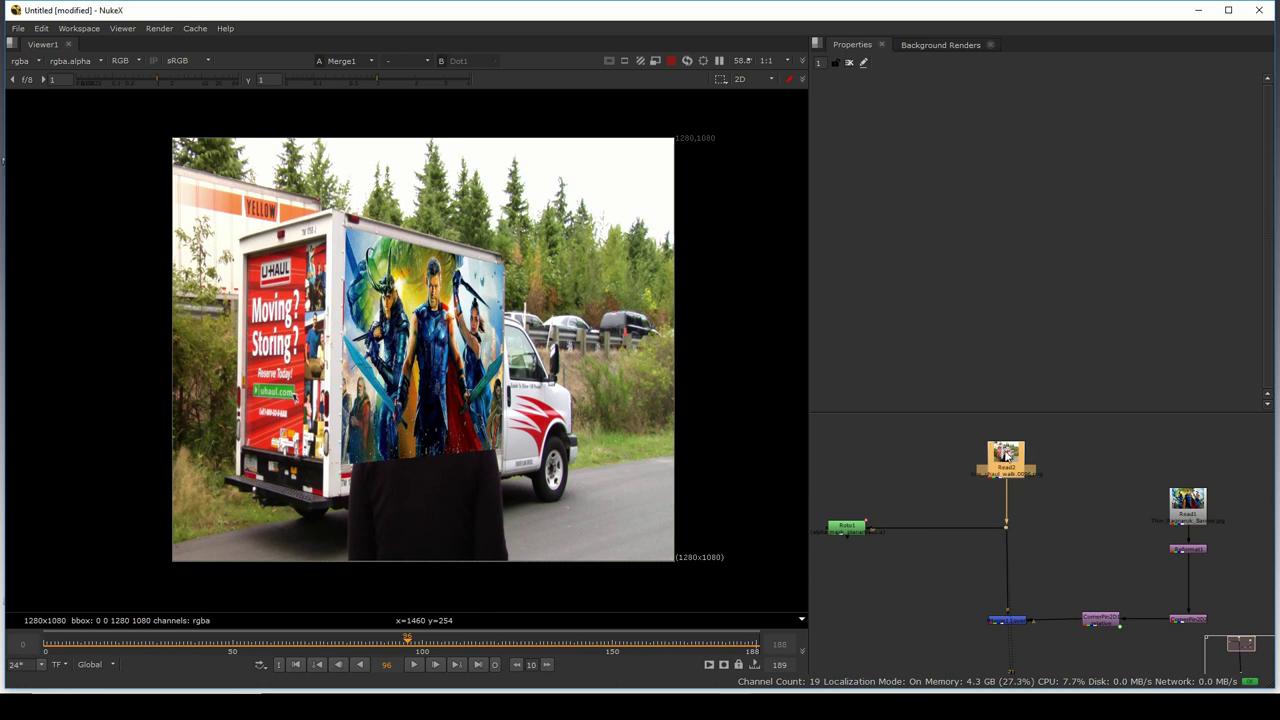
{"action": "left_click_drag", "start_coordinate": [1007, 455], "coordinate": [926, 474]}
{"action": "left_click_drag", "start_coordinate": [966, 591], "coordinate": [1021, 486]}
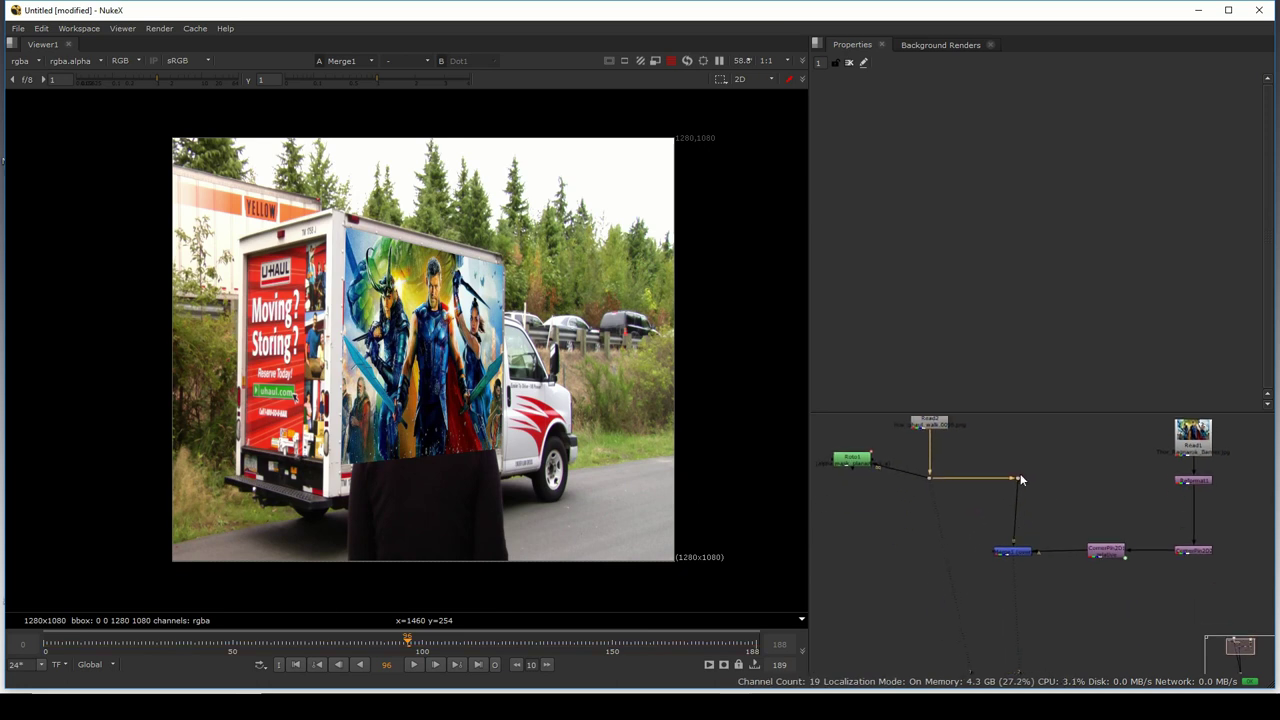
- Add a new Merge node set to the in operation and connect its A input to the dot below Read2
{"action": "scroll", "coordinate": [992, 655], "scroll_direction": "up", "scroll_amount": 3}
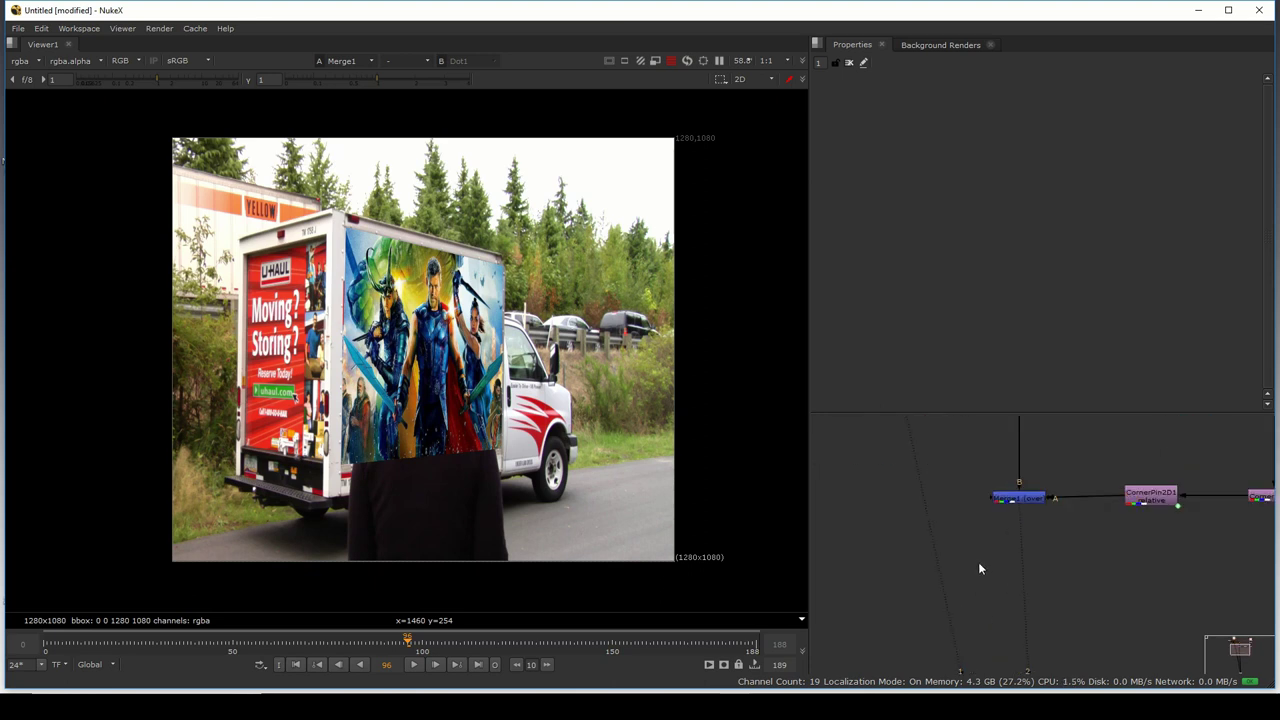
{"action": "key", "text": "m"}
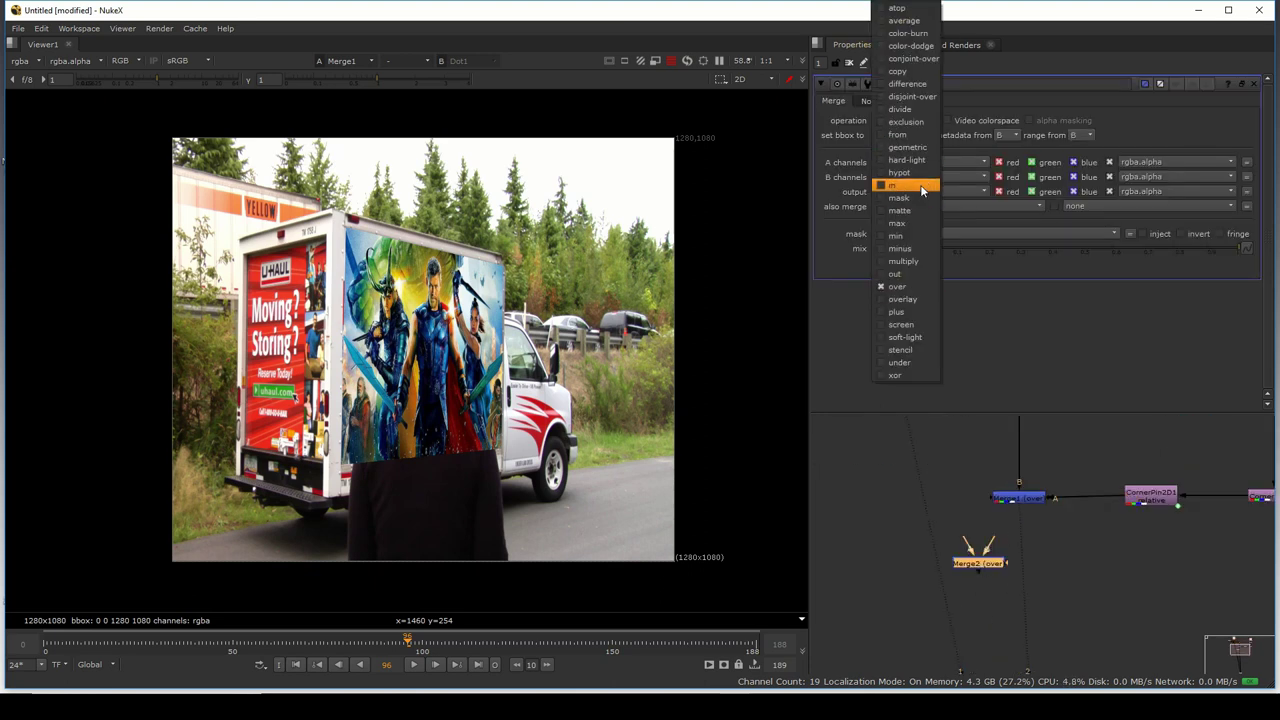
{"action": "left_click", "coordinate": [928, 187]}
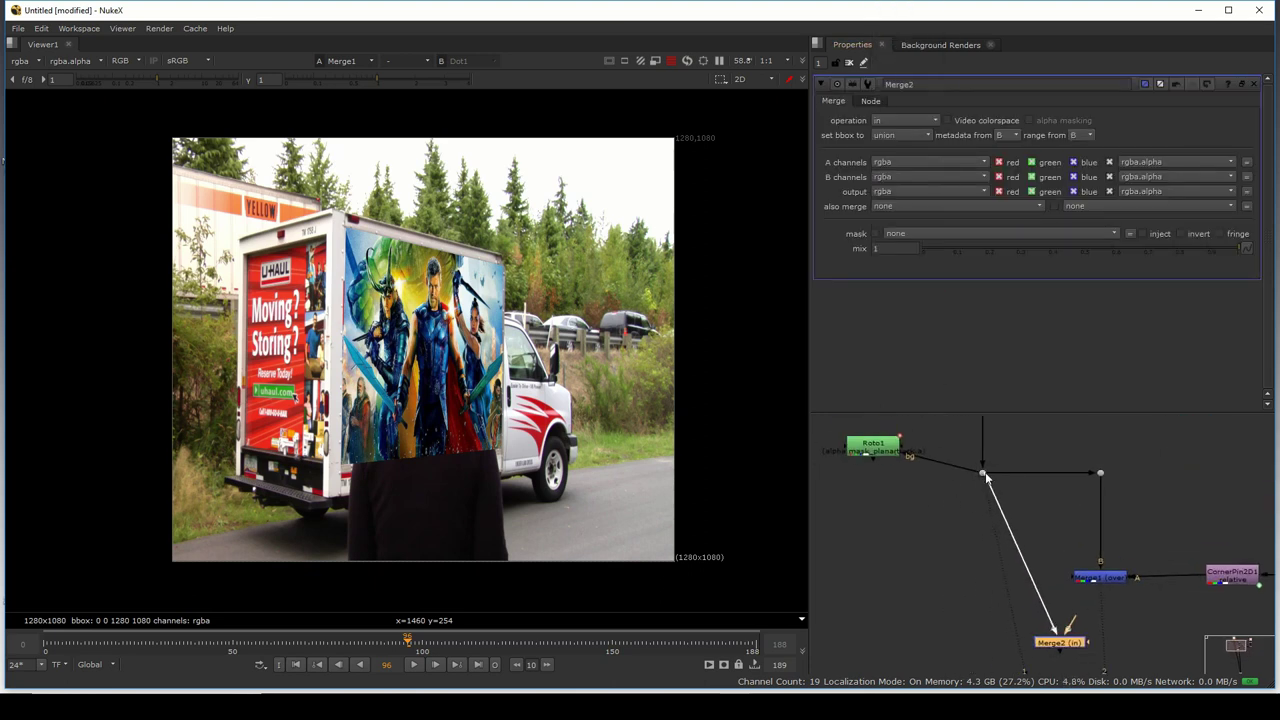
- Add a second Roto node, connect it to Merge2's B input and align Merge2 below the dot under Read2
{"action": "key", "text": "o"}
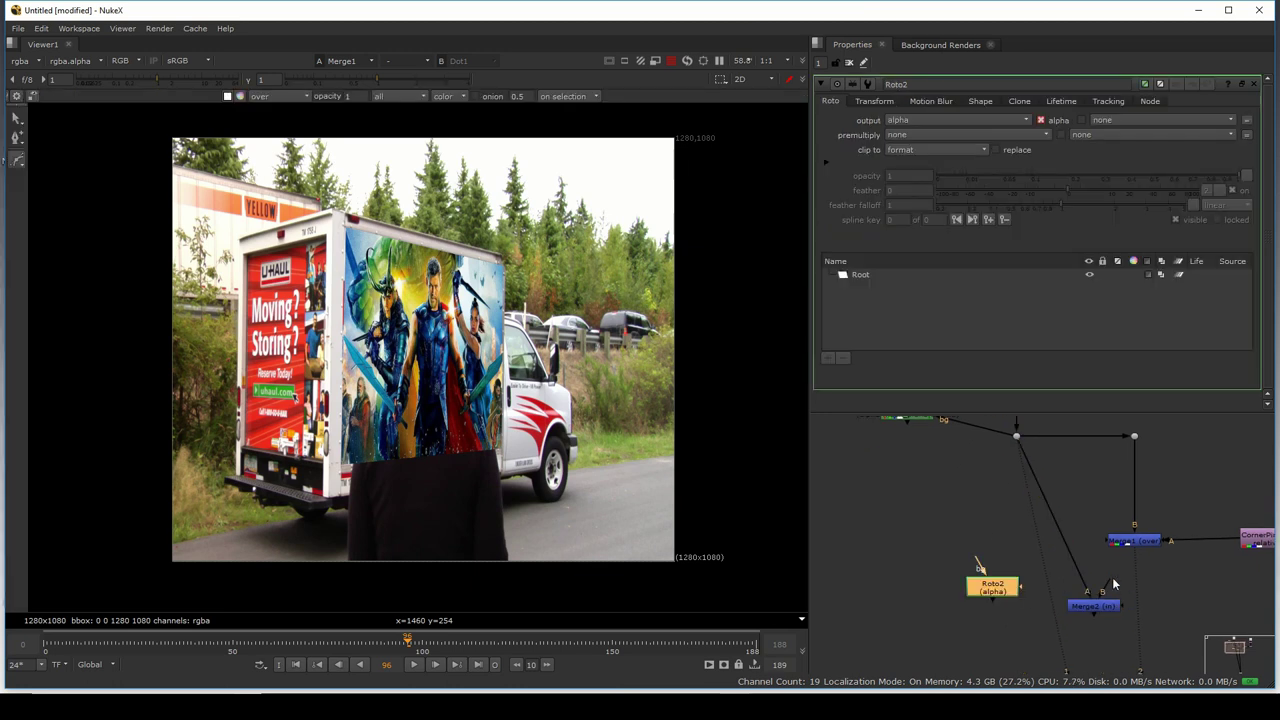
{"action": "left_click_drag", "start_coordinate": [998, 590], "coordinate": [918, 608]}
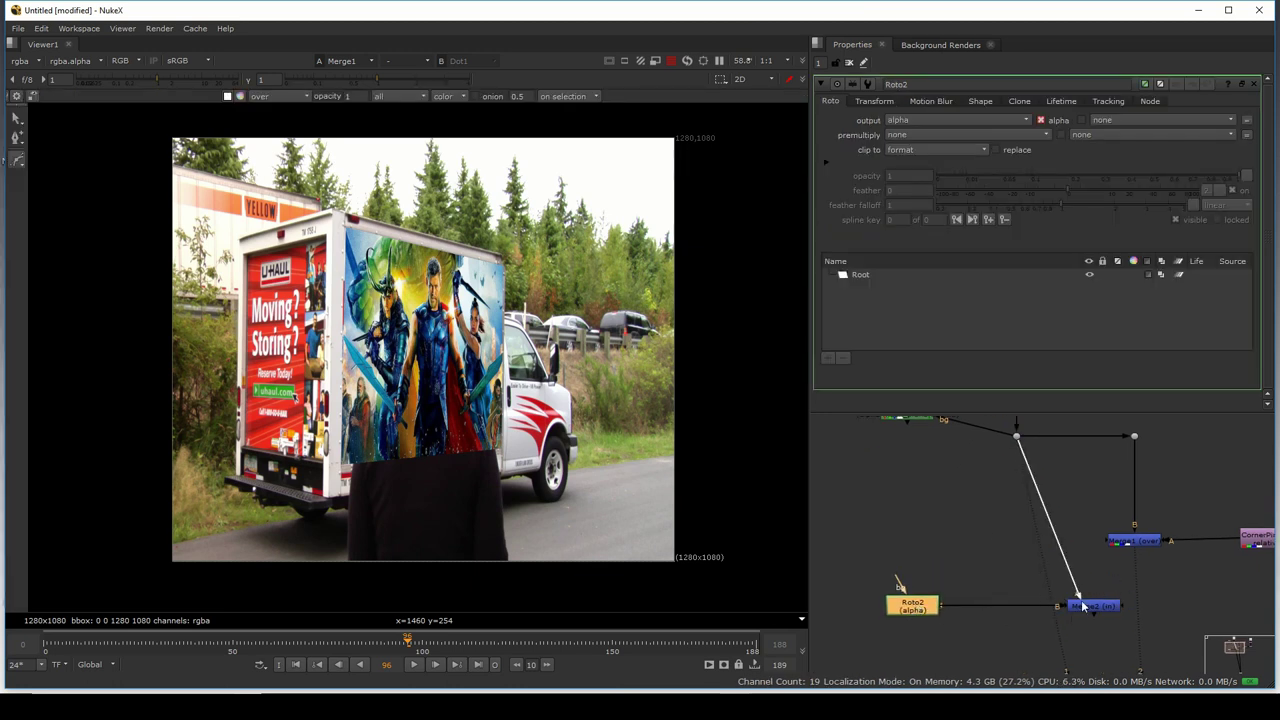
{"action": "left_click_drag", "start_coordinate": [1083, 606], "coordinate": [1020, 611]}
{"action": "left_click_drag", "start_coordinate": [858, 563], "coordinate": [1020, 653]}
{"action": "left_click", "coordinate": [1071, 550]}
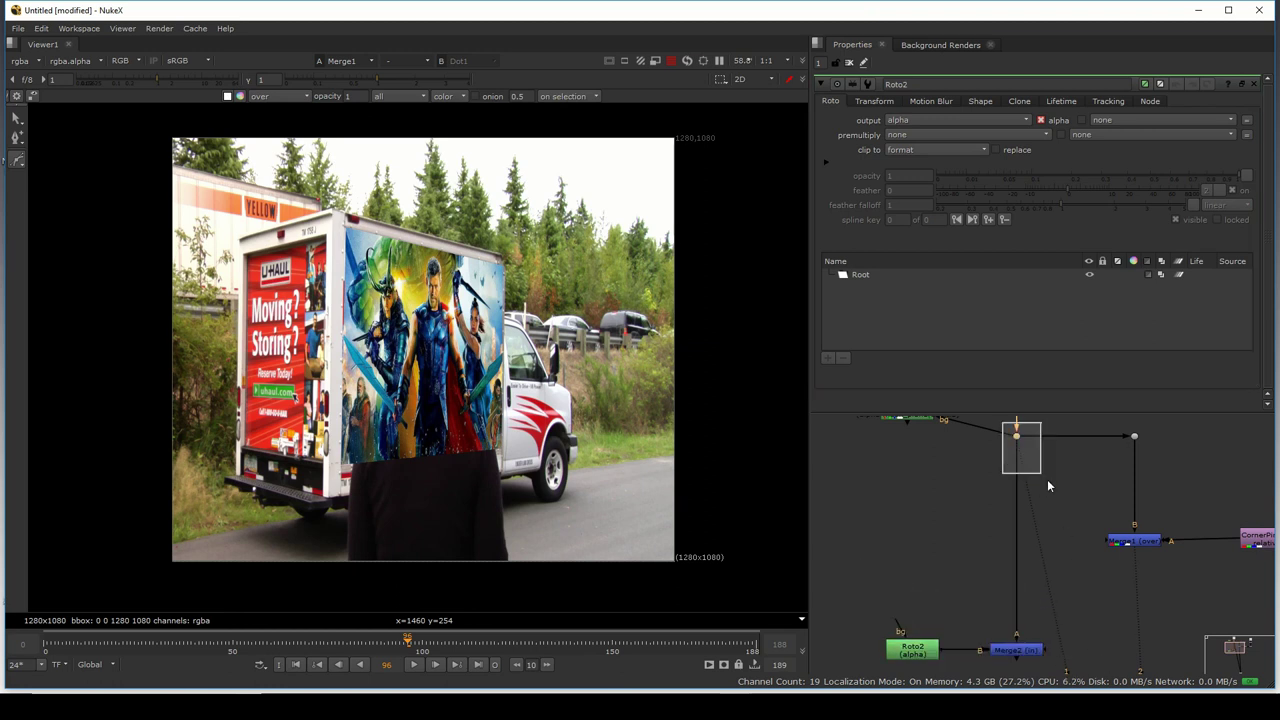
- View the original footage at Dot1 and draw a closed Bezier in Roto2 around the woman at frame 96, extending below the frame
{"action": "key", "text": "1"}
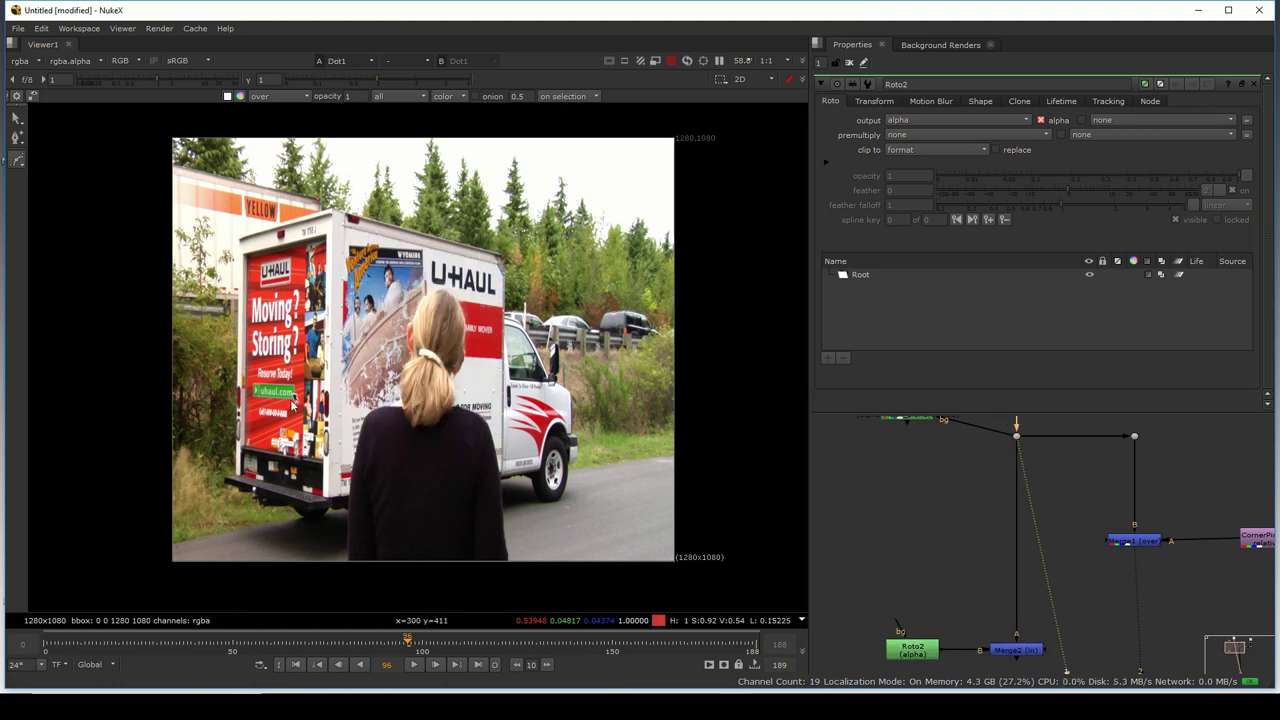
{"action": "scroll", "coordinate": [352, 430], "scroll_direction": "up", "scroll_amount": 1}
{"action": "left_click", "coordinate": [349, 529]}
{"action": "scroll", "coordinate": [343, 456], "scroll_direction": "up", "scroll_amount": 2}
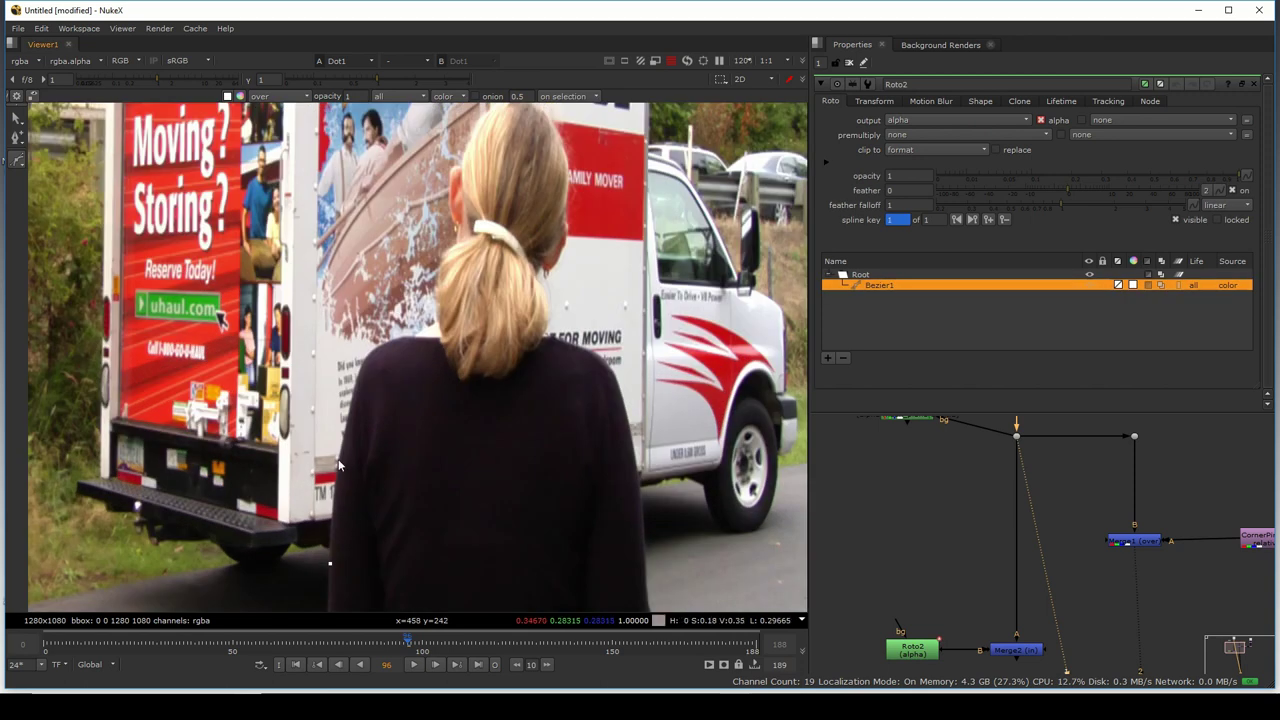
{"action": "left_click", "coordinate": [338, 460]}
{"action": "left_click", "coordinate": [368, 361]}
{"action": "left_click", "coordinate": [424, 337]}
{"action": "left_click_drag", "start_coordinate": [449, 237], "coordinate": [447, 312]}
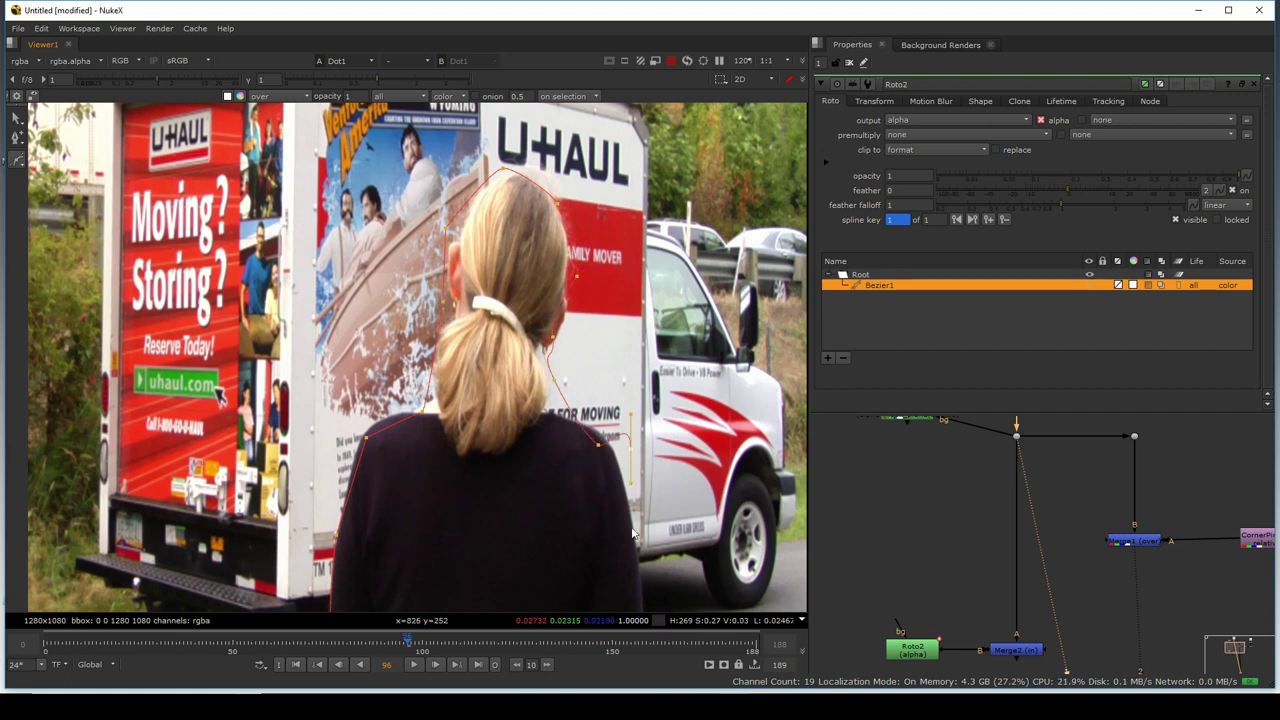
{"action": "scroll", "coordinate": [632, 533], "scroll_direction": "down", "scroll_amount": 2}
{"action": "left_click", "coordinate": [501, 570]}
{"action": "left_click", "coordinate": [446, 471]}
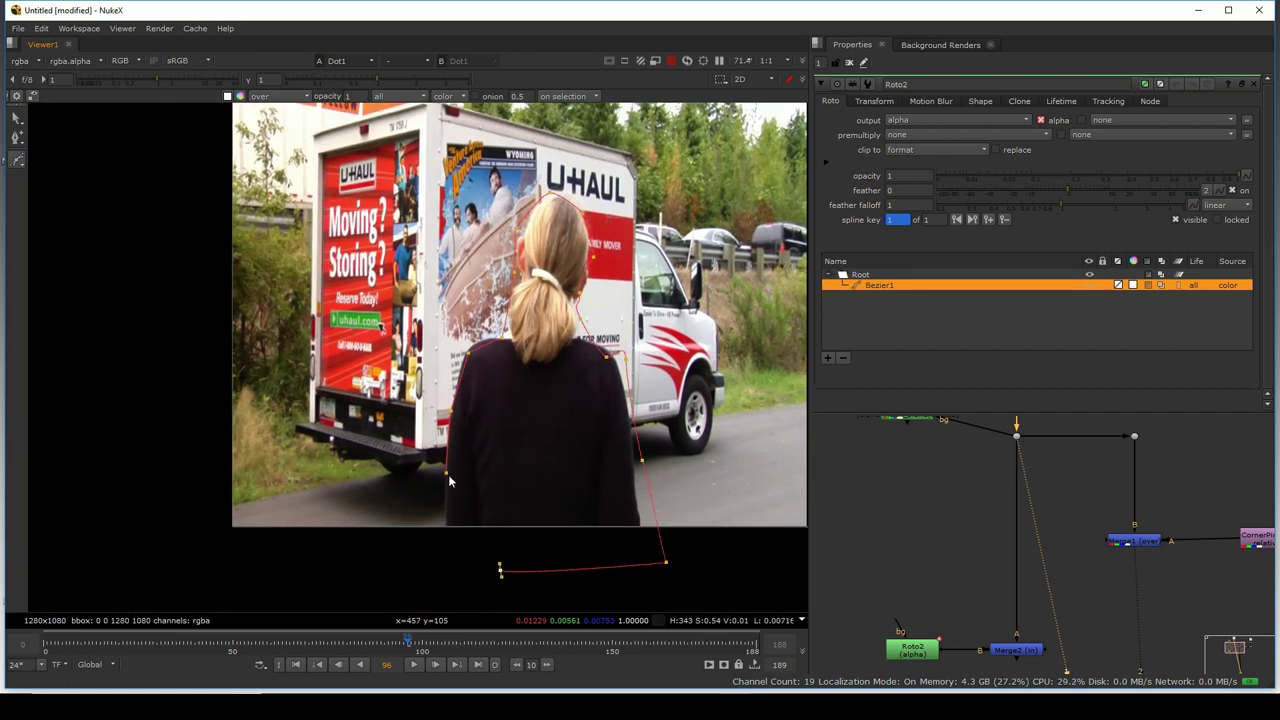
- Smooth the Bezier points around the woman's head and shoulders and adjust the outline there
{"action": "scroll", "coordinate": [636, 349], "scroll_direction": "up", "scroll_amount": 2}
{"action": "left_click_drag", "start_coordinate": [586, 364], "coordinate": [467, 205]}
{"action": "scroll", "coordinate": [615, 424], "scroll_direction": "down", "scroll_amount": 2}
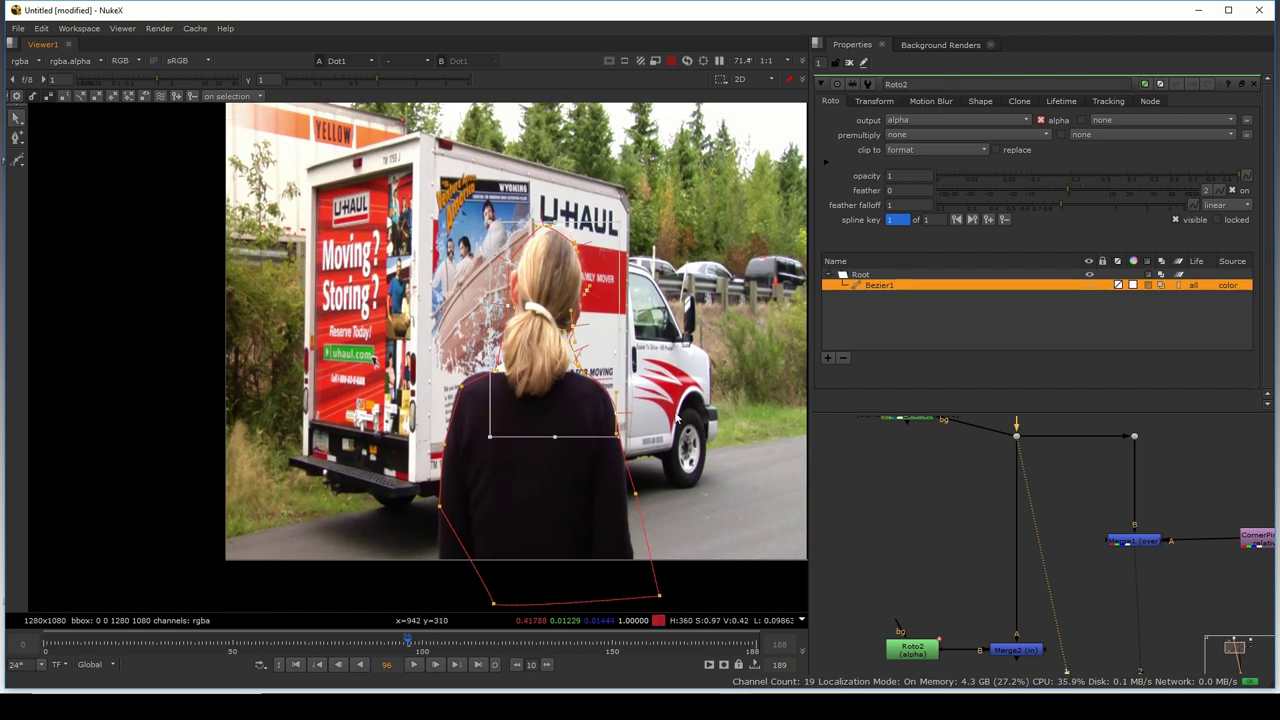
{"action": "key", "text": "z"}
{"action": "left_click_drag", "start_coordinate": [585, 310], "coordinate": [587, 313]}
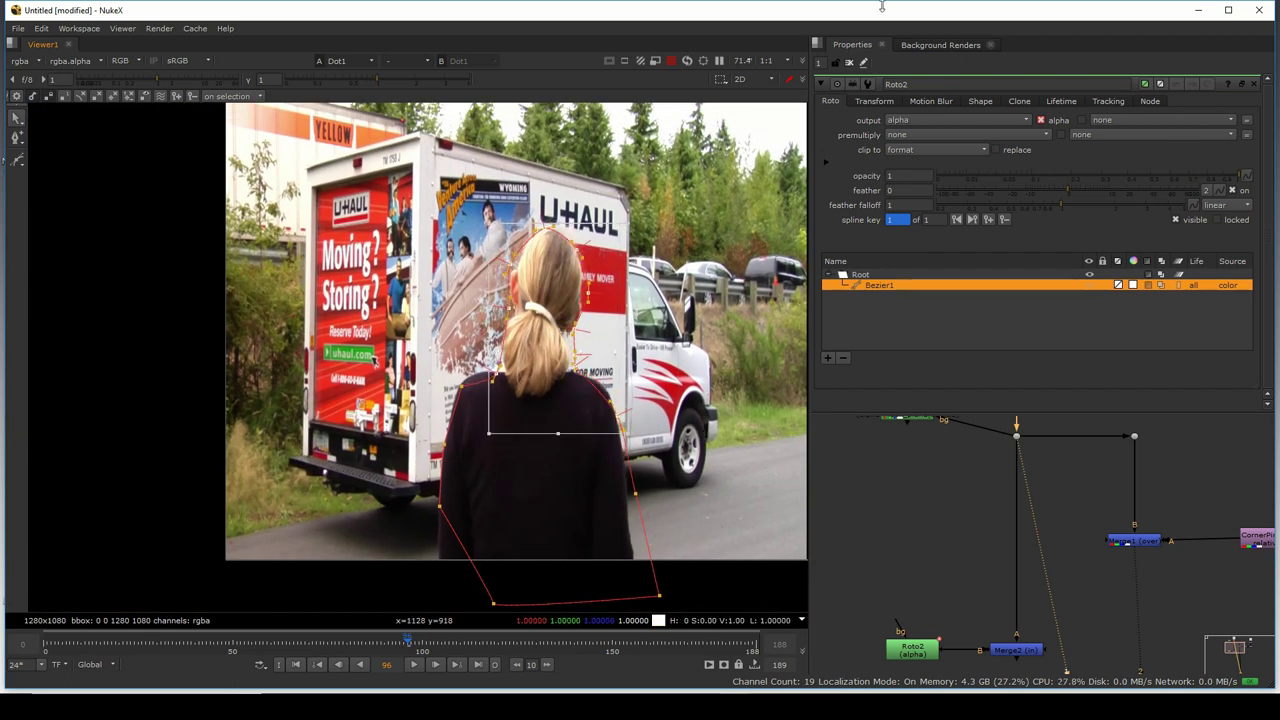
- Close Roto2's properties, add an over Merge with Merge2 as A and Merge1 as B, and align it in the node graph
{"action": "left_click", "coordinate": [850, 63]}
{"action": "left_click_drag", "start_coordinate": [1180, 630], "coordinate": [1040, 544]}
{"action": "left_click", "coordinate": [1143, 582]}
{"action": "key", "text": "m"}
{"action": "left_click_drag", "start_coordinate": [936, 573], "coordinate": [934, 574]}
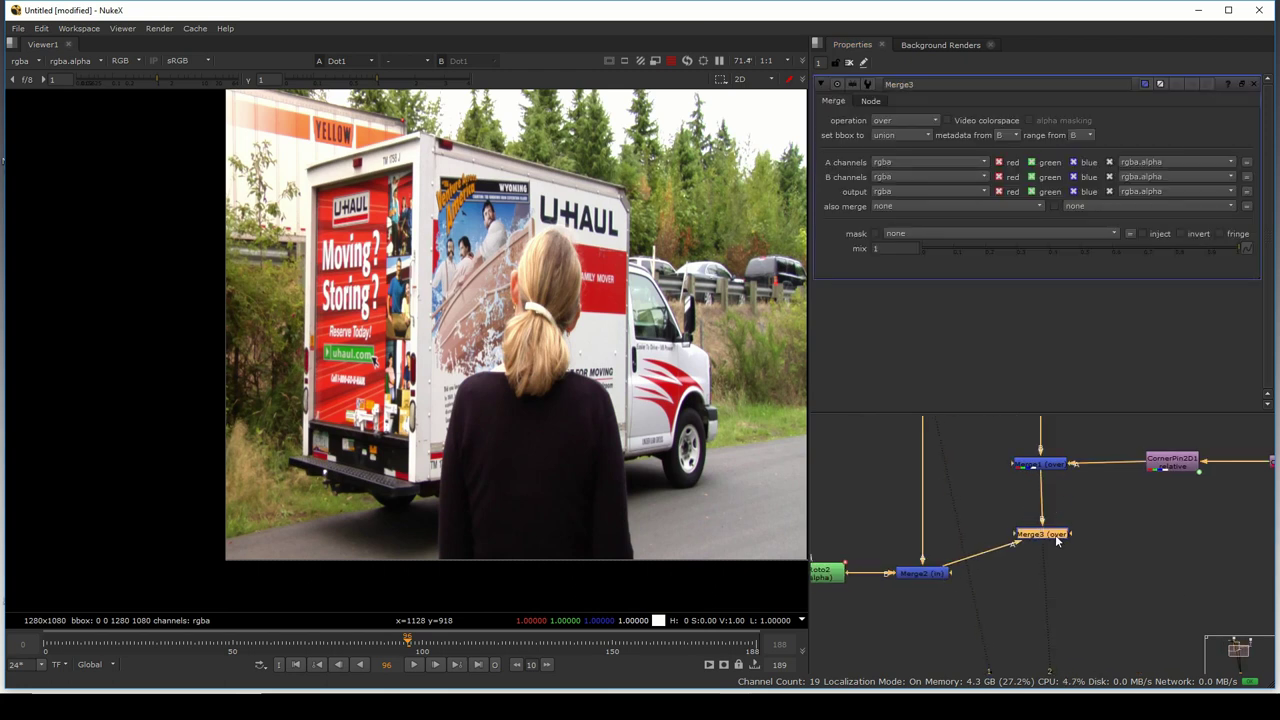
{"action": "left_click_drag", "start_coordinate": [1055, 534], "coordinate": [1071, 569]}
{"action": "scroll", "coordinate": [1053, 560], "scroll_direction": "down", "scroll_amount": 3}
{"action": "left_click", "coordinate": [992, 496]}
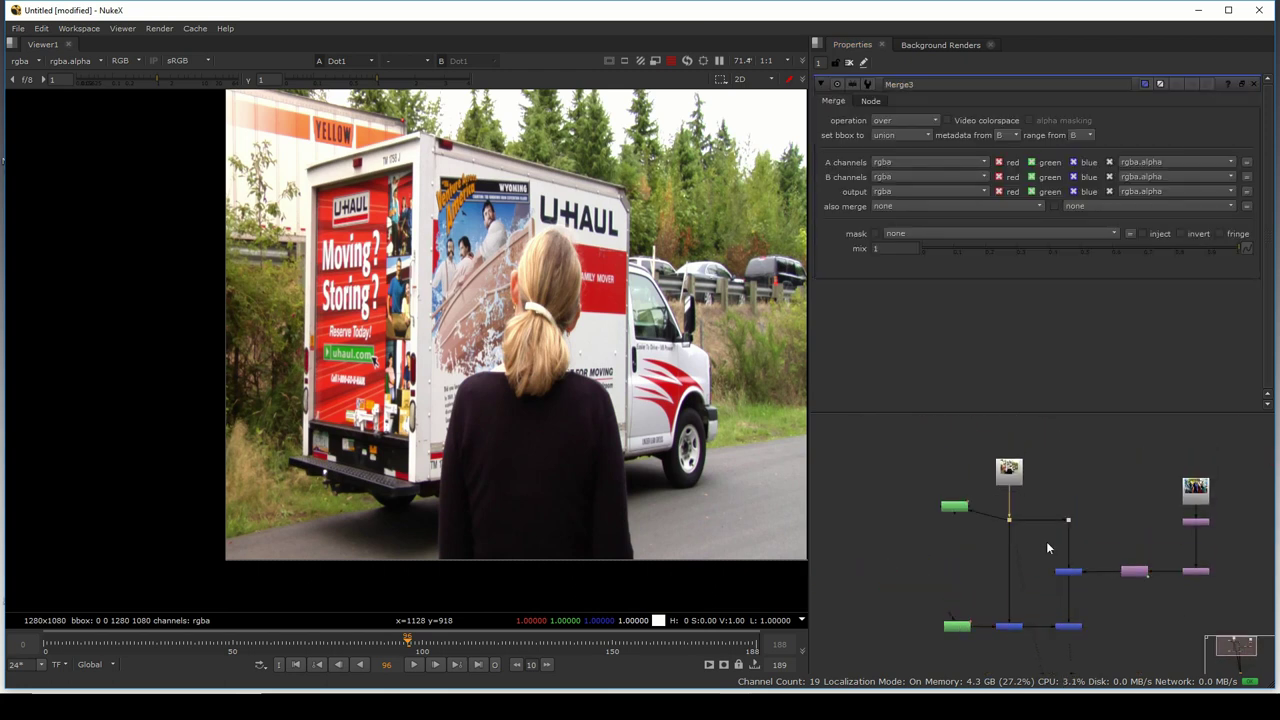
- View Merge3 and toggle it off and on to compare the composite with and without the woman in front of the banner
{"action": "left_click_drag", "start_coordinate": [1110, 612], "coordinate": [1032, 655]}
{"action": "key", "text": "1"}
{"action": "left_click", "coordinate": [1031, 655]}
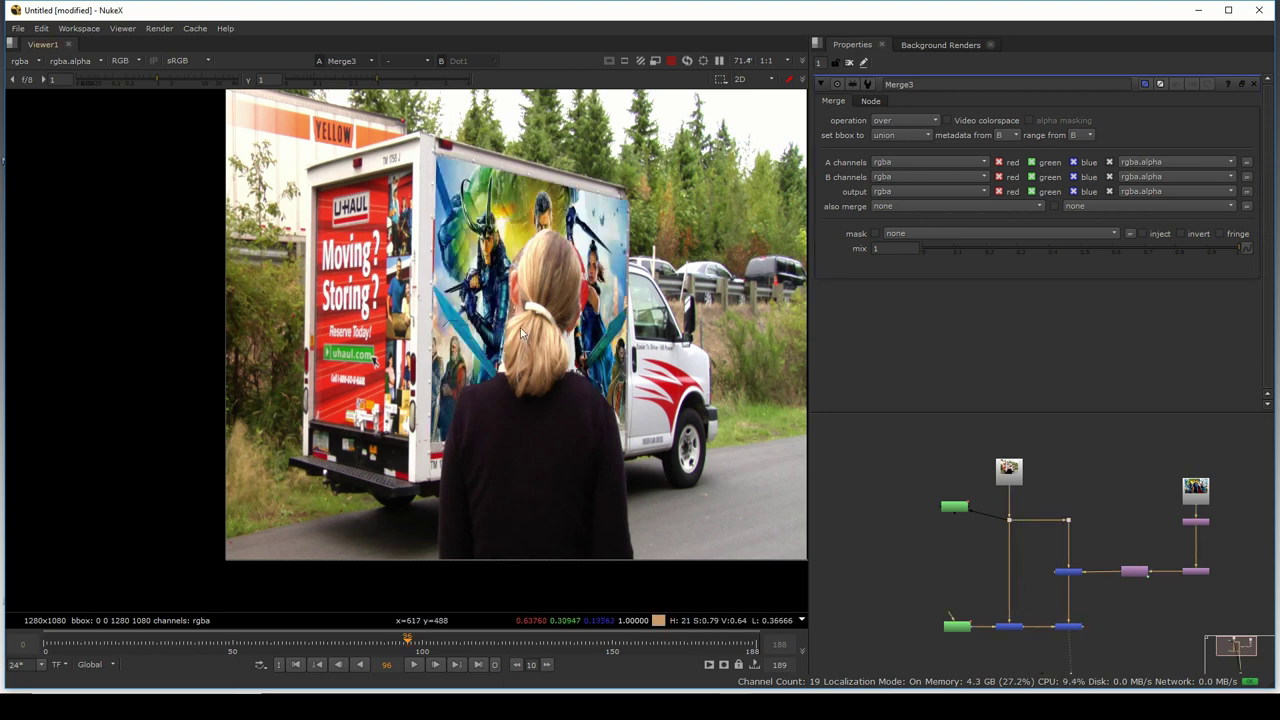
{"action": "scroll", "coordinate": [790, 422], "scroll_direction": "up", "scroll_amount": 1}
{"action": "left_click_drag", "start_coordinate": [1052, 612], "coordinate": [1099, 640]}
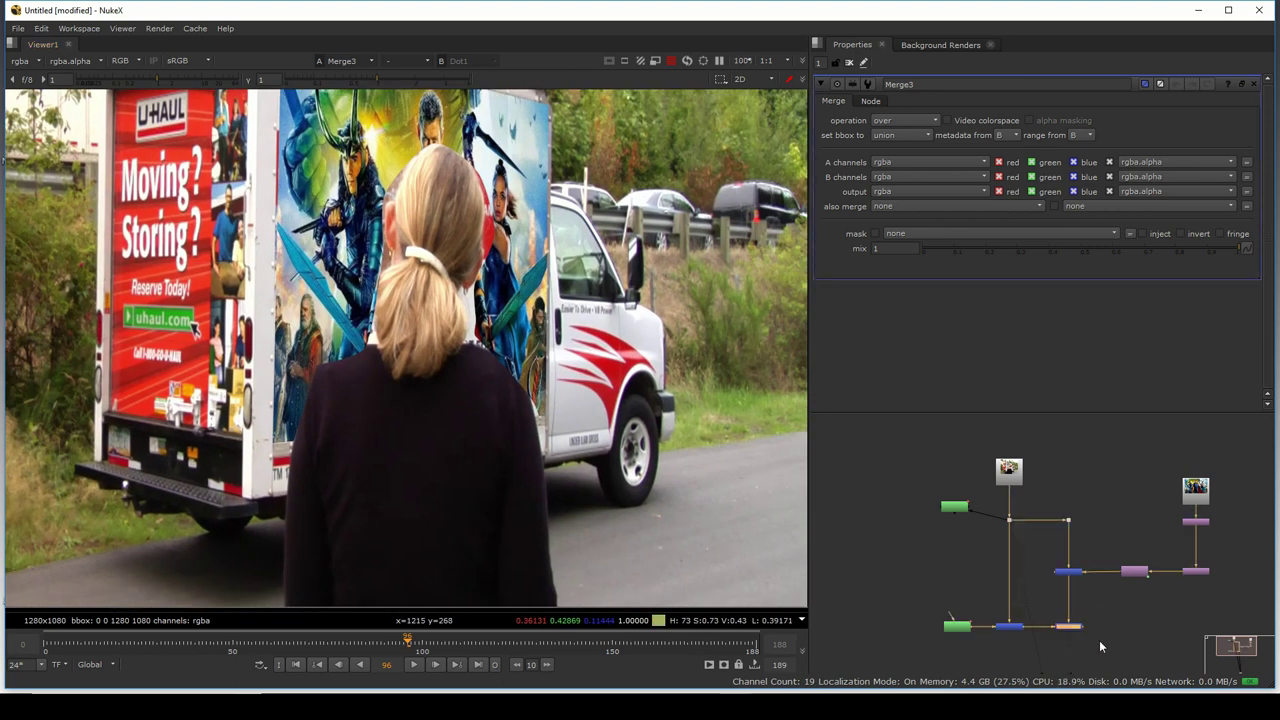
{"action": "key", "text": "d"}
{"action": "key", "text": "d"}
{"action": "key", "text": "d"}
{"action": "key", "text": "d"}
{"action": "scroll", "coordinate": [358, 316], "scroll_direction": "down", "scroll_amount": 1}
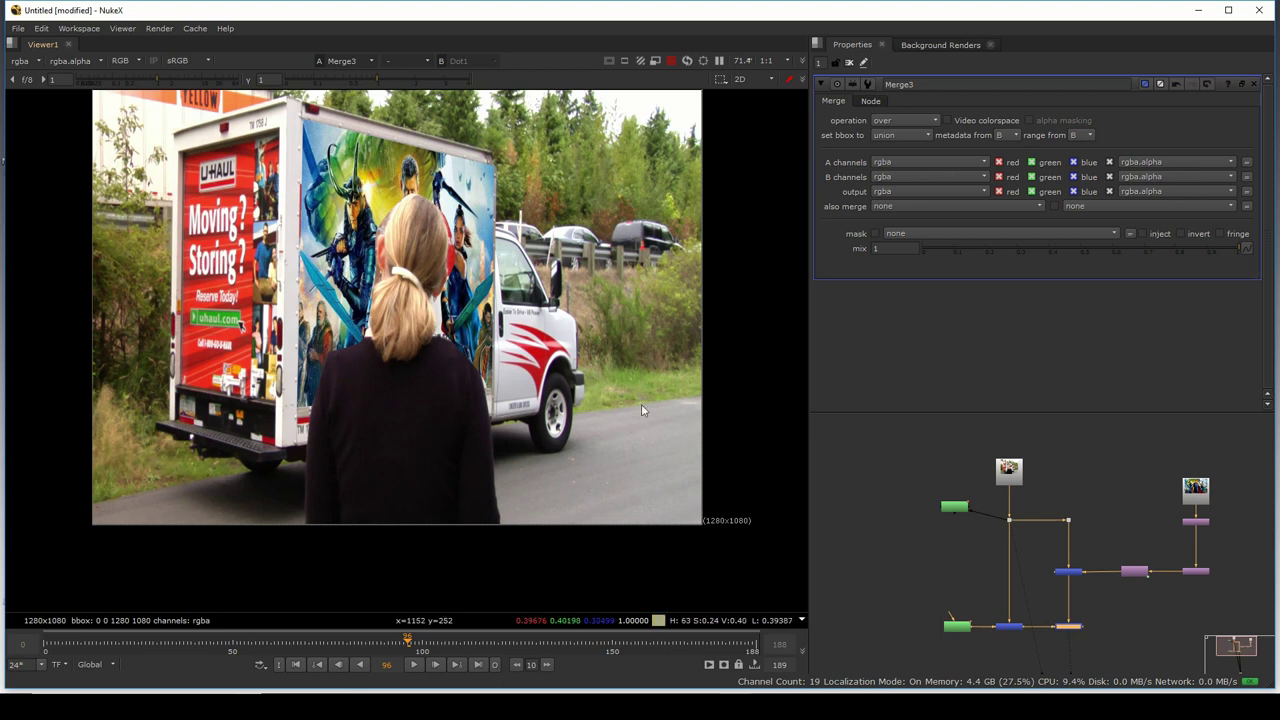
- Maximize the node graph and line up Read1, Reformat1, CornerPin2D2 and CornerPin2D1 vertically, with CornerPin2D1 level with Merge1
{"action": "scroll", "coordinate": [1182, 592], "scroll_direction": "up", "scroll_amount": 2}
{"action": "key", "text": "space"}
{"action": "scroll", "coordinate": [686, 252], "scroll_direction": "up", "scroll_amount": 2}
{"action": "left_click_drag", "start_coordinate": [1020, 498], "coordinate": [709, 366]}
{"action": "scroll", "coordinate": [709, 366], "scroll_direction": "down", "scroll_amount": 2}
{"action": "left_click_drag", "start_coordinate": [224, 254], "coordinate": [210, 289]}
{"action": "left_click_drag", "start_coordinate": [686, 436], "coordinate": [697, 448]}
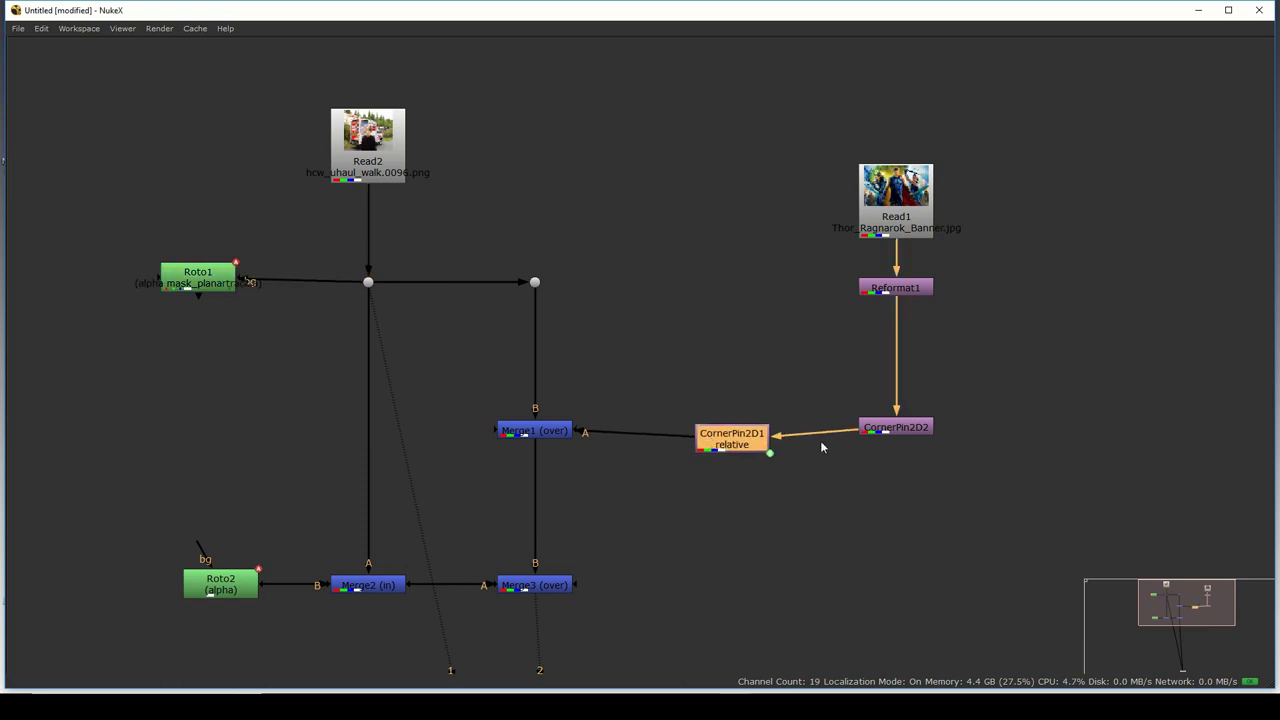
{"action": "left_click_drag", "start_coordinate": [918, 420], "coordinate": [924, 341]}
{"action": "left_click_drag", "start_coordinate": [765, 444], "coordinate": [931, 452]}
{"action": "left_click_drag", "start_coordinate": [928, 346], "coordinate": [927, 351]}
{"action": "left_click_drag", "start_coordinate": [801, 140], "coordinate": [1013, 344]}
{"action": "left_click_drag", "start_coordinate": [907, 282], "coordinate": [912, 284]}
{"action": "left_click", "coordinate": [901, 438]}
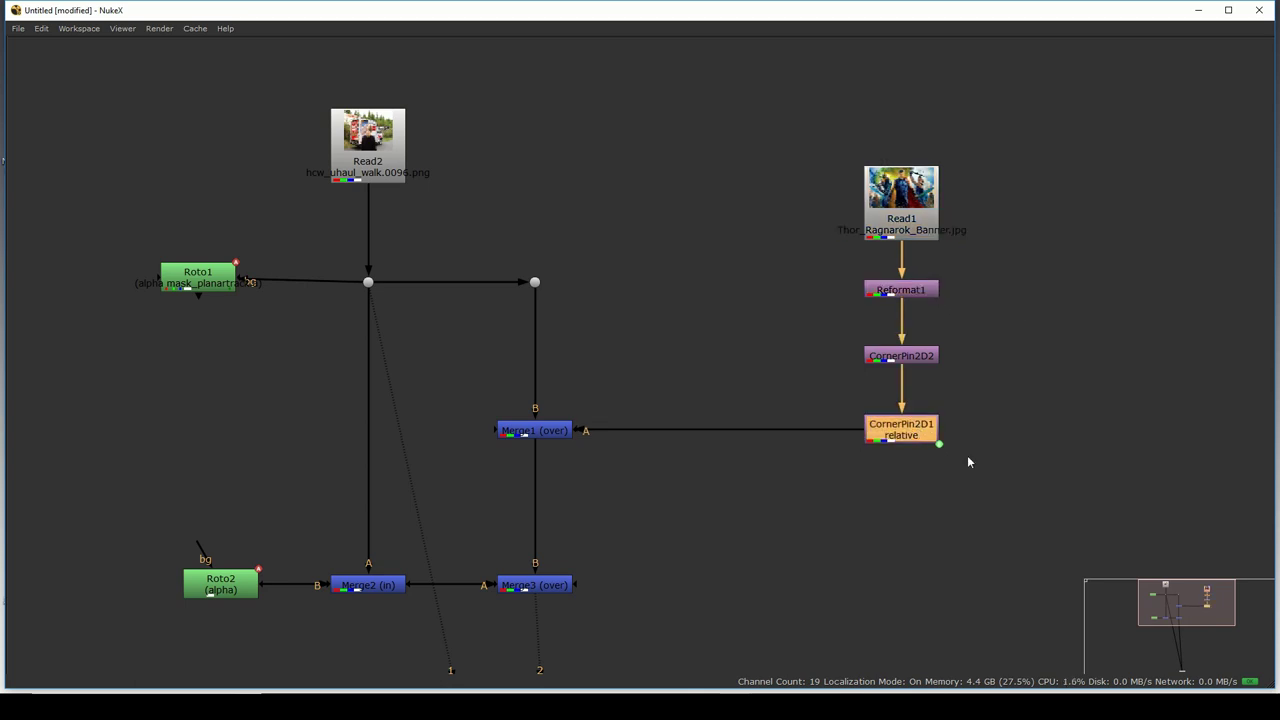
{"action": "key", "text": "space"}
- Compare the original footage at Dot1 with the banner composite at Merge1 in the viewer and play it from frame 96
{"action": "scroll", "coordinate": [193, 270], "scroll_direction": "down", "scroll_amount": 3}
{"action": "left_click_drag", "start_coordinate": [194, 270], "coordinate": [232, 293]}
{"action": "scroll", "coordinate": [370, 214], "scroll_direction": "up", "scroll_amount": 4}
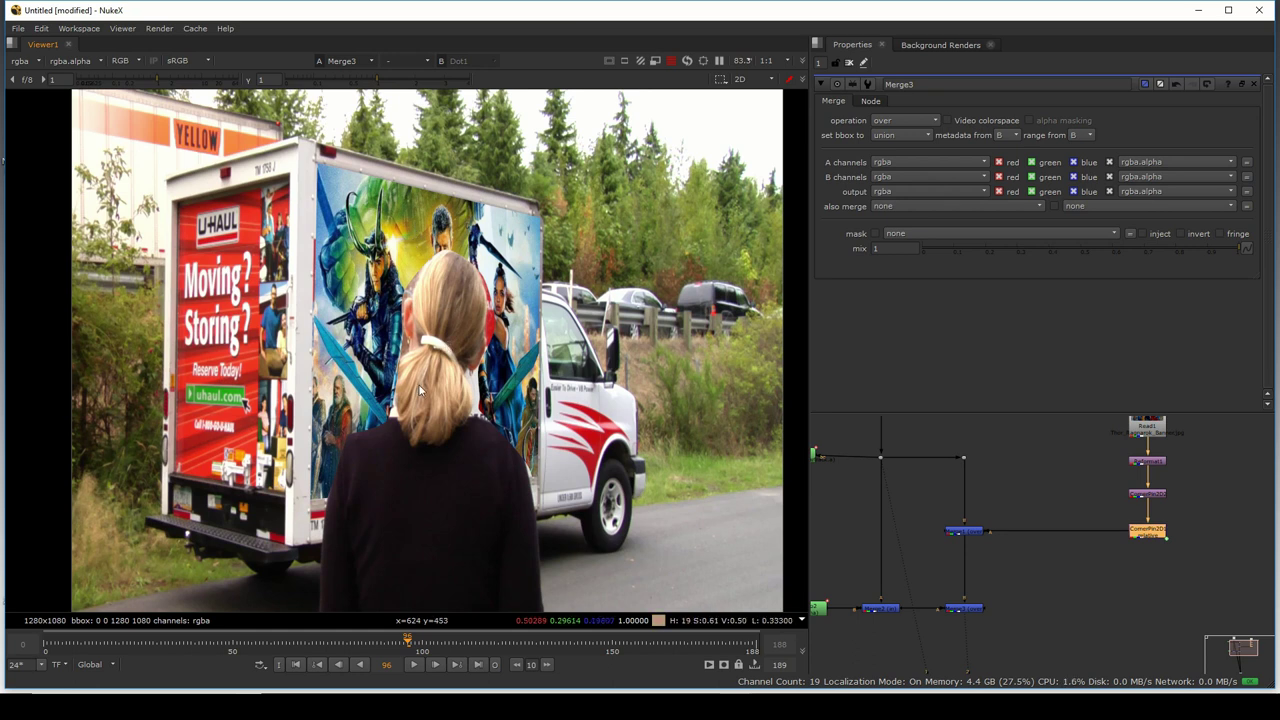
{"action": "scroll", "coordinate": [1155, 498], "scroll_direction": "up", "scroll_amount": 2}
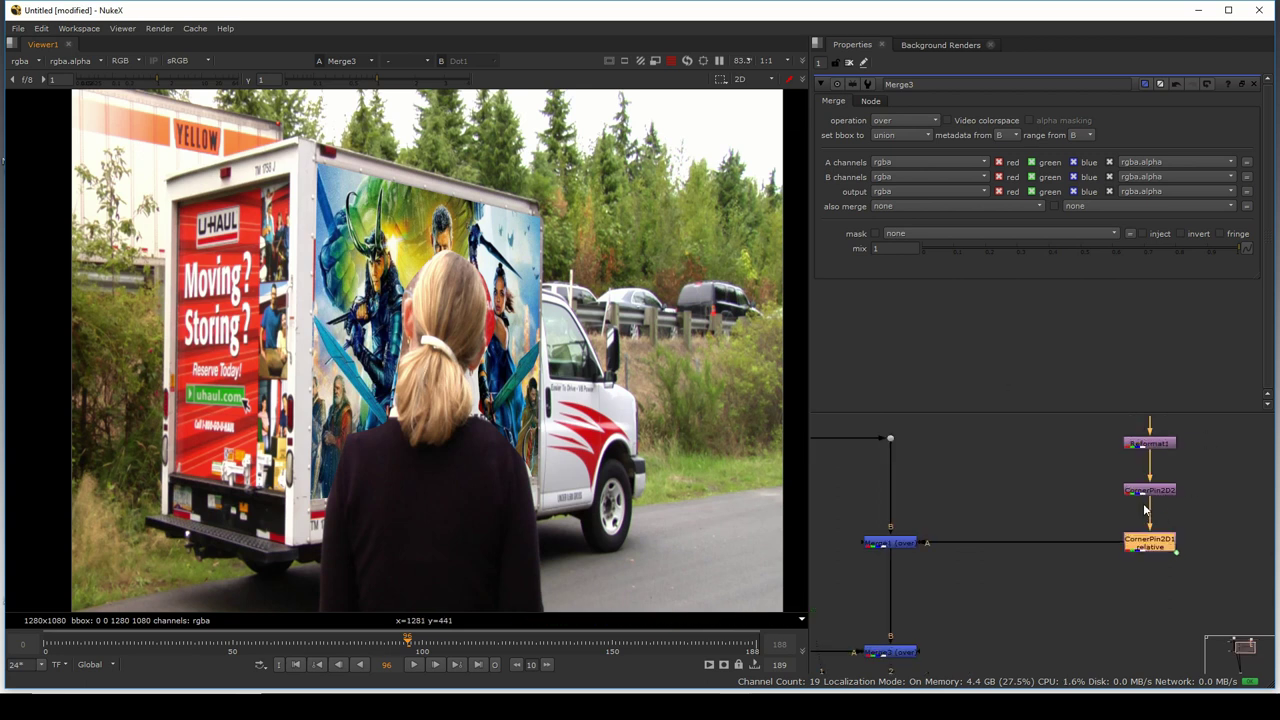
{"action": "scroll", "coordinate": [1155, 497], "scroll_direction": "down", "scroll_amount": 3}
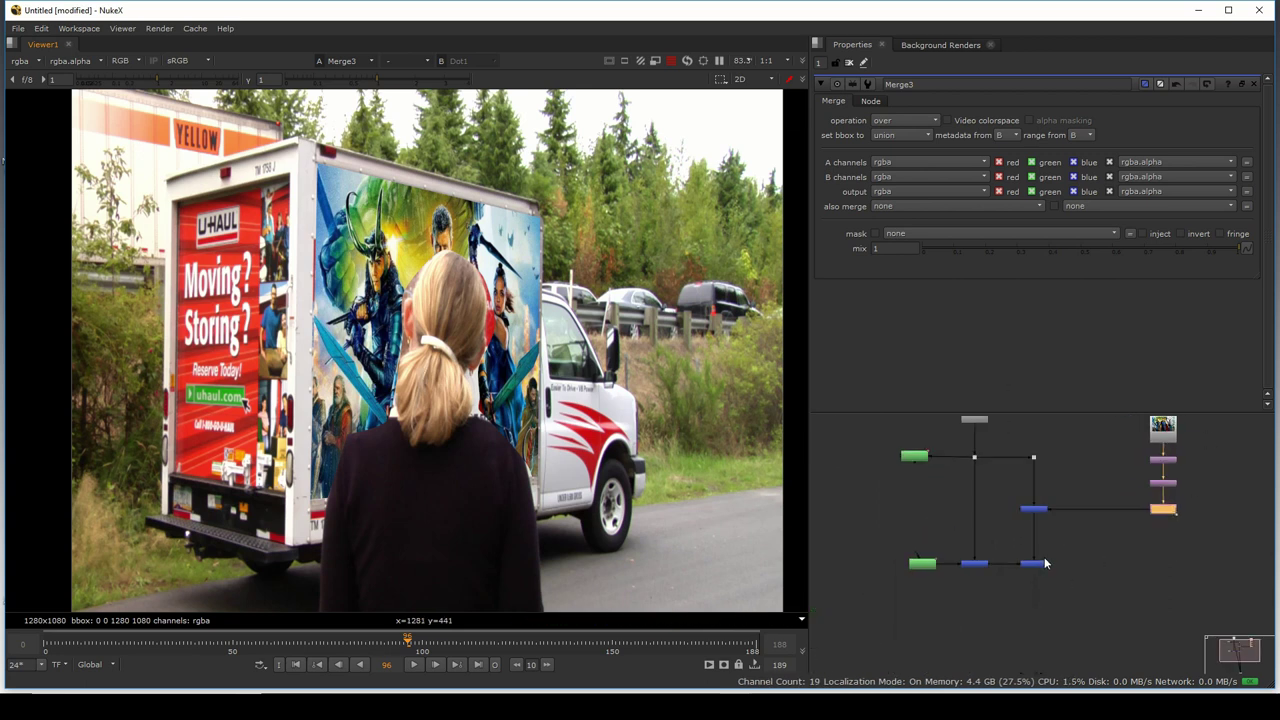
{"action": "left_click", "coordinate": [1045, 564]}
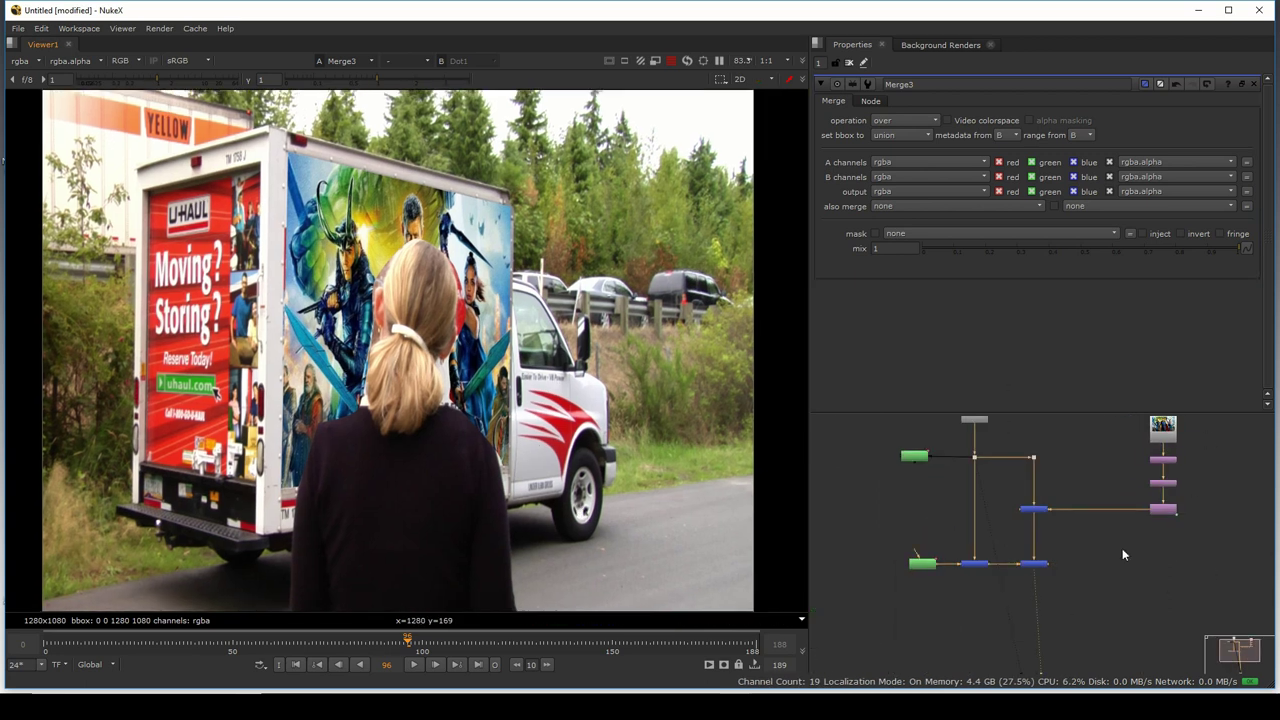
{"action": "left_click", "coordinate": [974, 457]}
{"action": "key", "text": "1"}
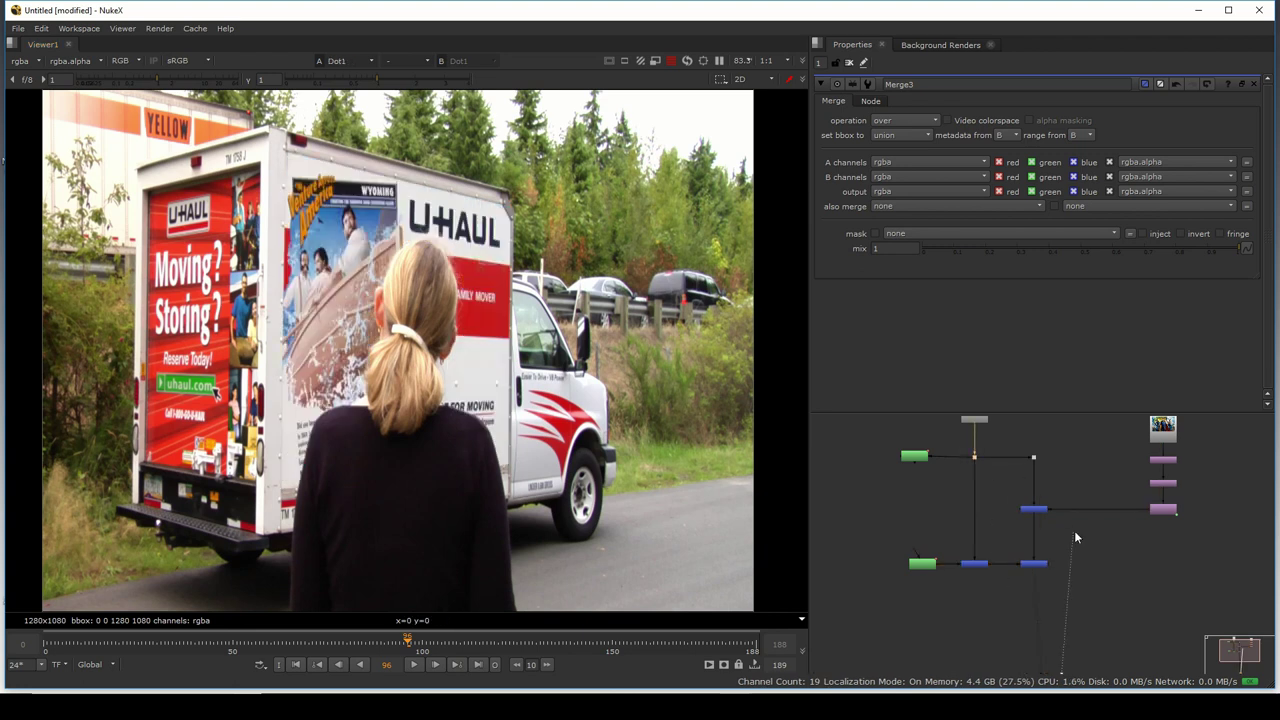
{"action": "left_click", "coordinate": [1033, 510]}
{"action": "key", "text": "1"}
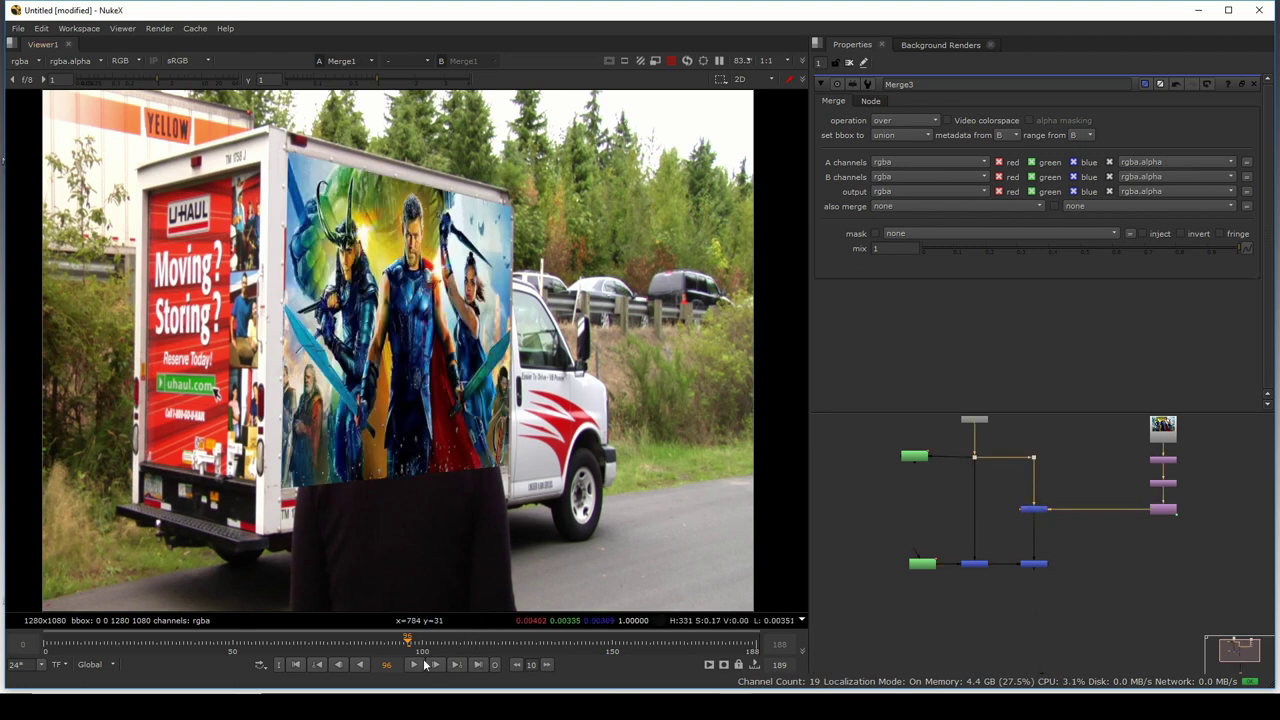
{"action": "left_click", "coordinate": [424, 665]}
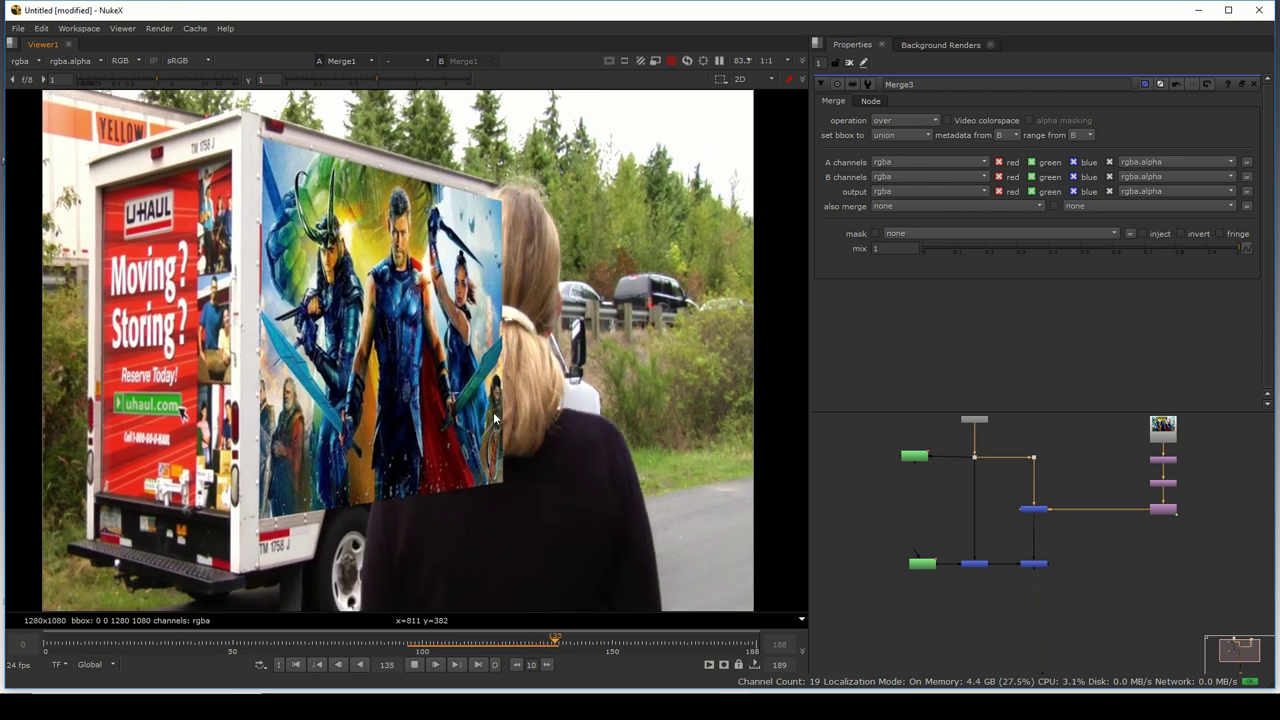